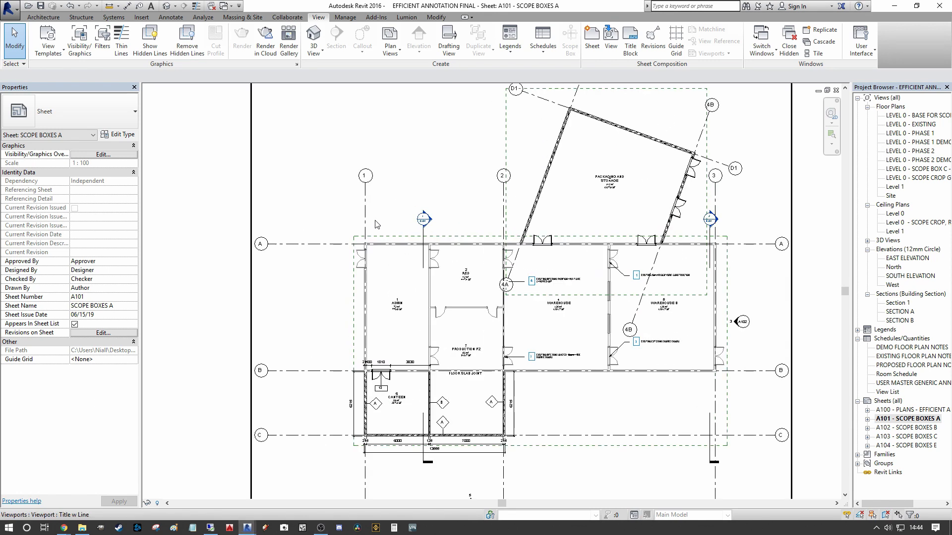
# Activate the floor plan viewport on sheet A101 and frame the canteen extension between grids B and C.
pyautogui.scroll(4, 379, 224)
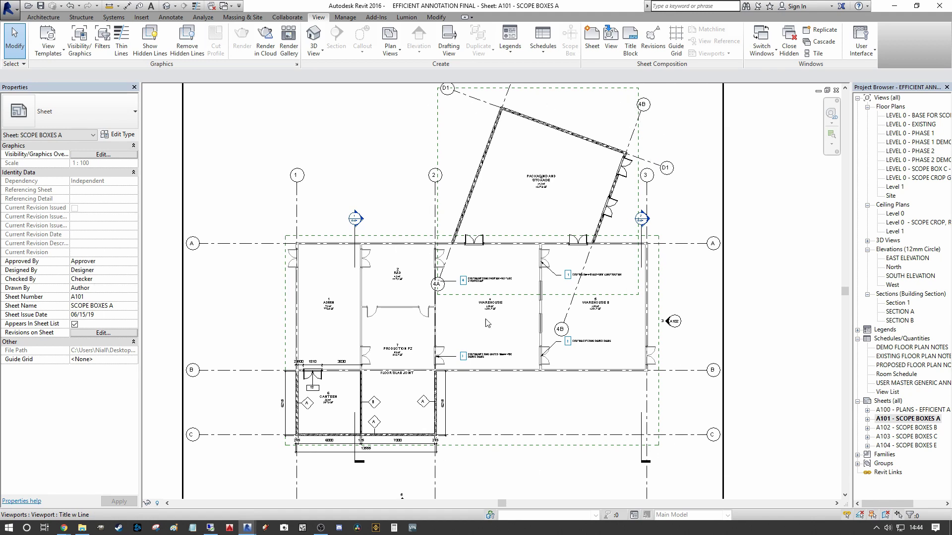
pyautogui.moveTo(647, 191); pyautogui.dragTo(666, 140, button='middle')
pyautogui.scroll(3, 462, 293)
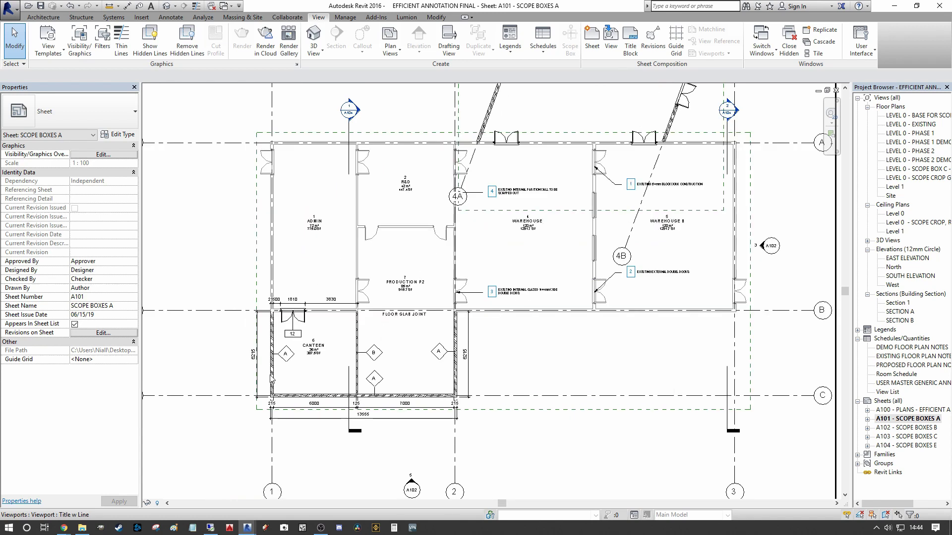
pyautogui.moveTo(460, 325); pyautogui.dragTo(442, 305, button='middle')
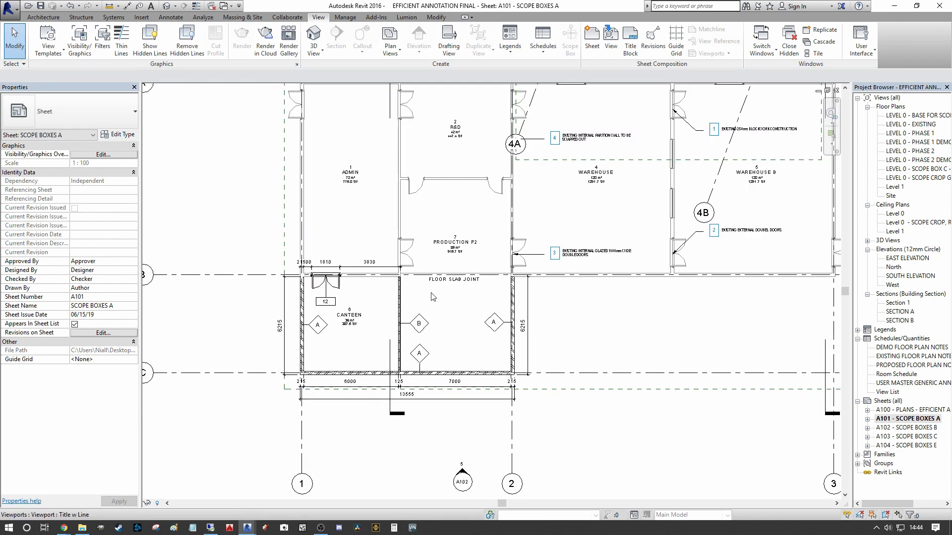
pyautogui.scroll(-3, 444, 300)
pyautogui.scroll(2, 451, 292)
pyautogui.doubleClick(452, 291)
pyautogui.scroll(3, 412, 242)
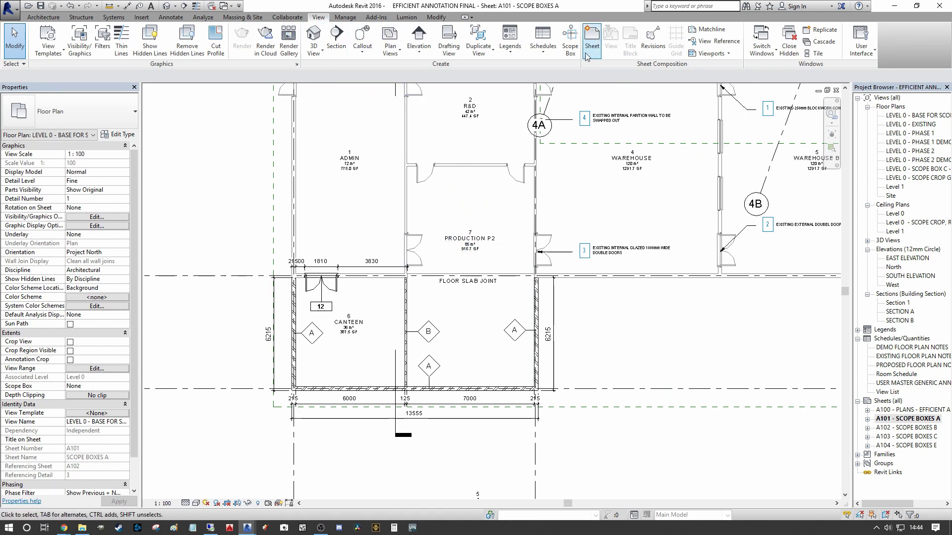
# Draw a scope box named Scope Box C with a height of 5000 around the canteen extension between grids B and C.
pyautogui.click(570, 42)
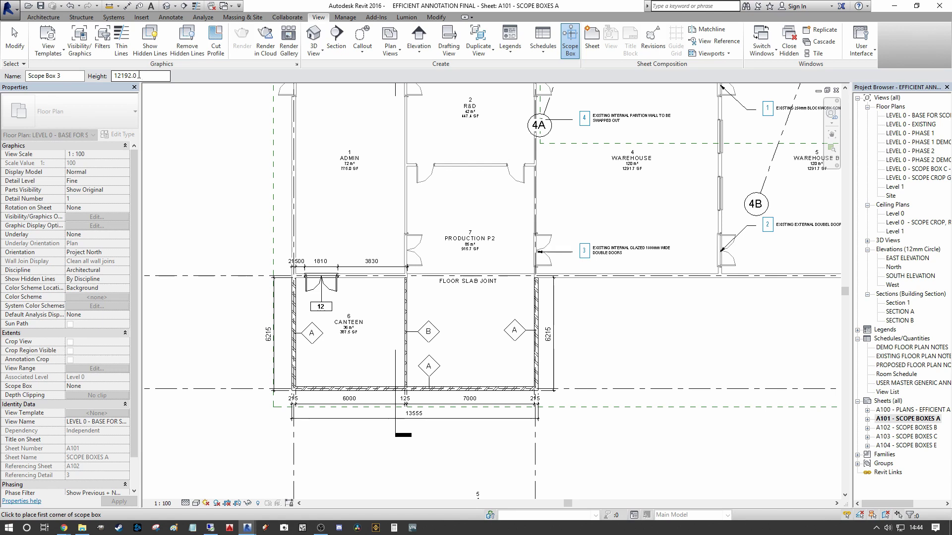
pyautogui.doubleClick(138, 76)
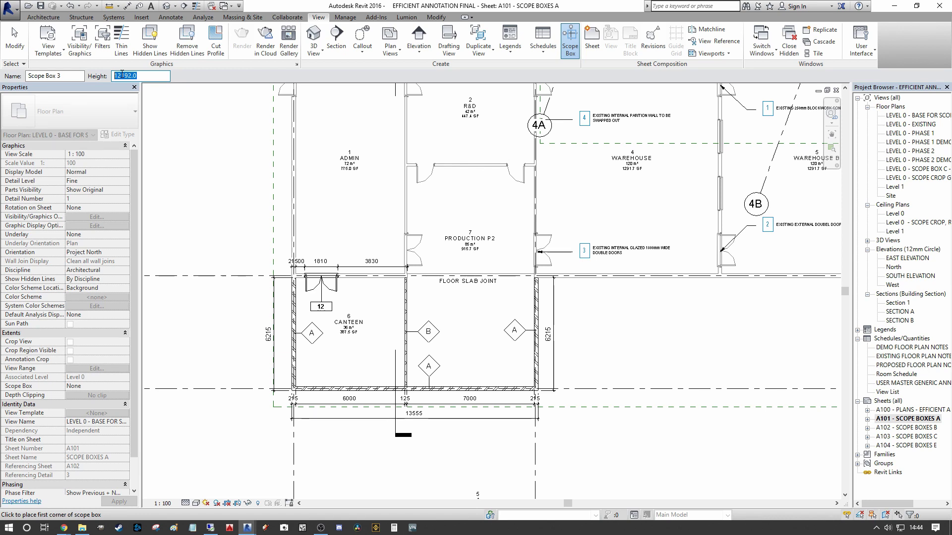
pyautogui.write('5000')
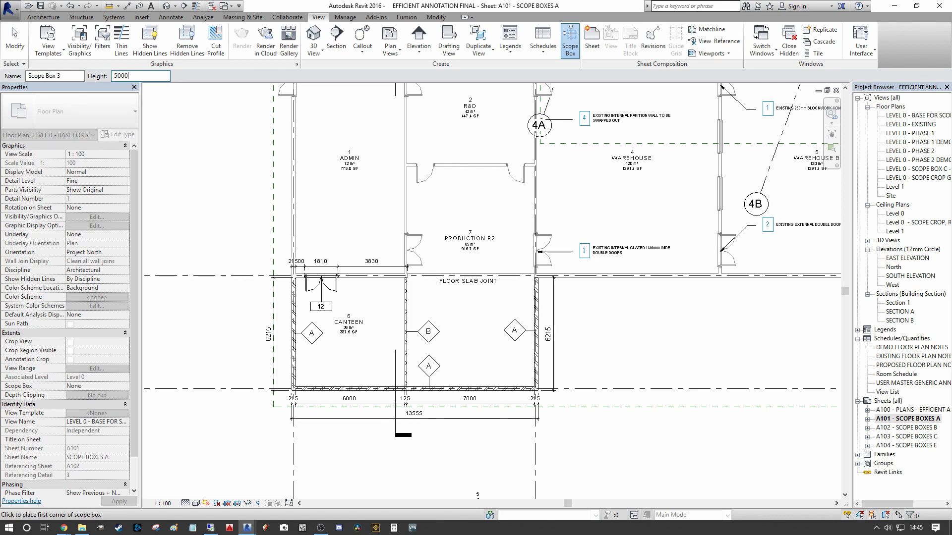
pyautogui.click(61, 75)
pyautogui.write('C')
pyautogui.moveTo(234, 188); pyautogui.dragTo(288, 162, button='middle')
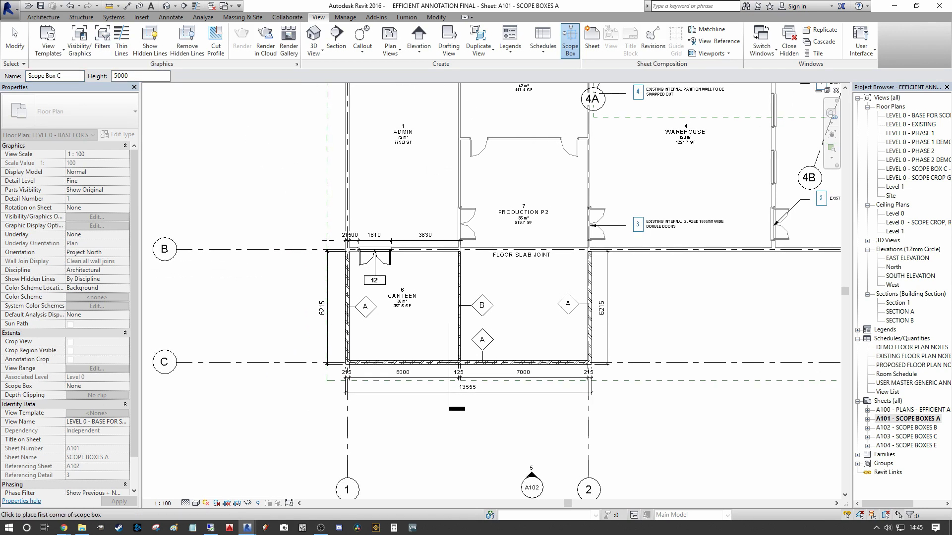
pyautogui.click(327, 239)
pyautogui.click(609, 381)
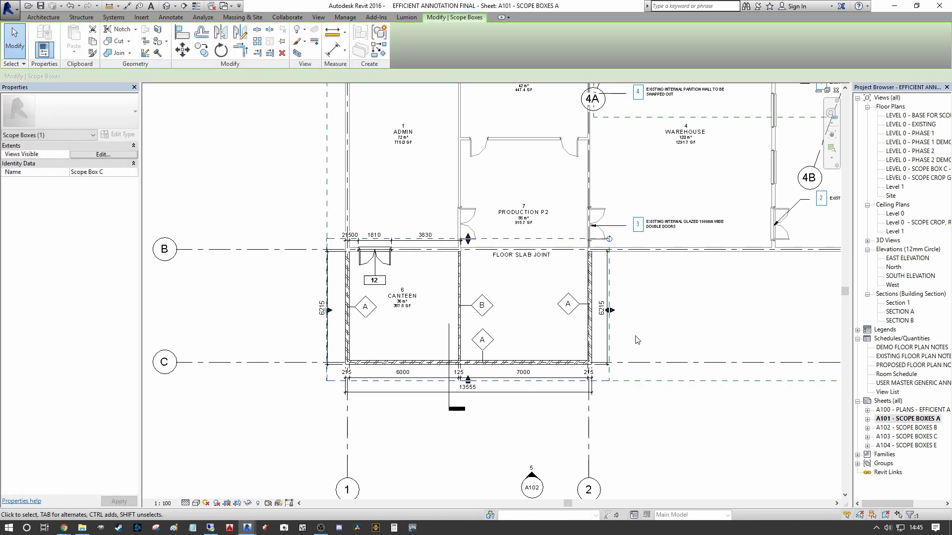
pyautogui.scroll(1, 640, 294)
pyautogui.scroll(-3, 638, 295)
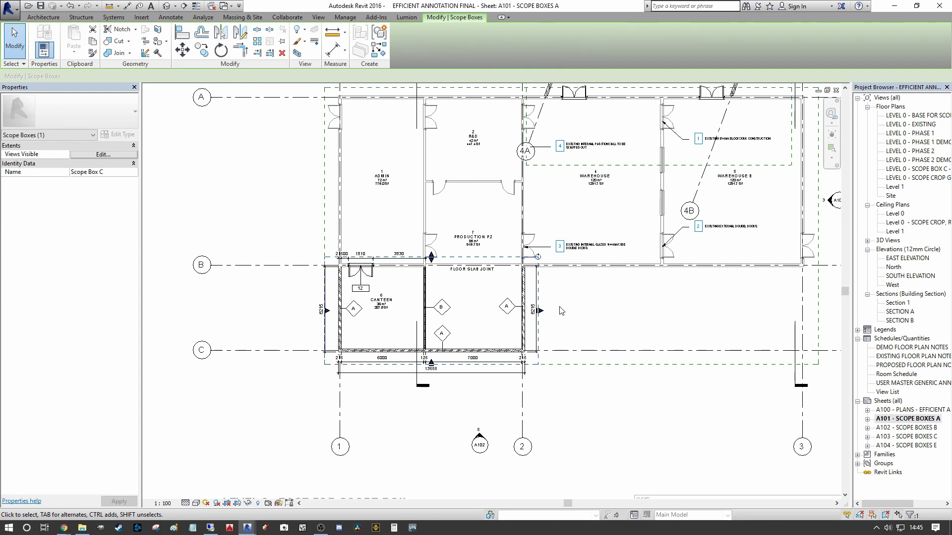
pyautogui.doubleClick(561, 310)
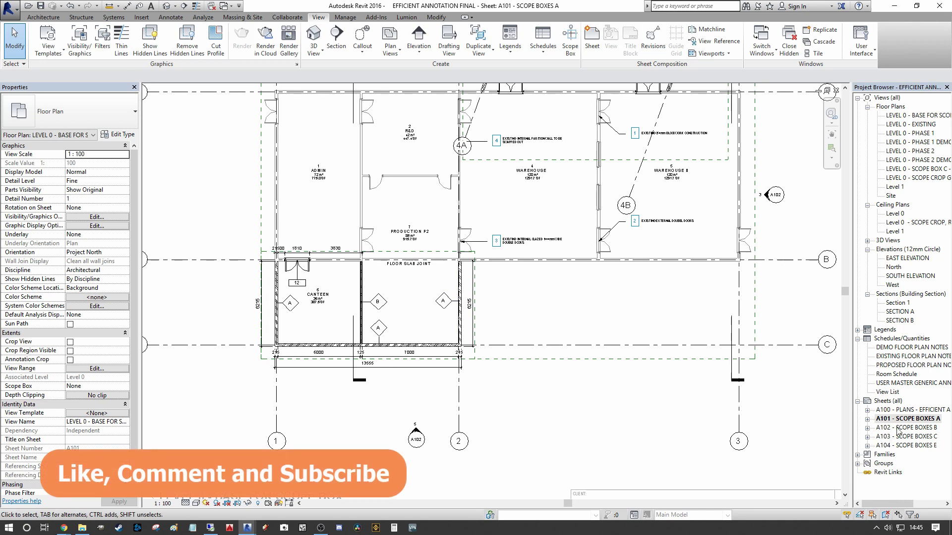
# Open sheet A102 - SCOPE BOXES B and examine its floor plan, ceiling plan and elevation viewports.
pyautogui.doubleClick(920, 428)
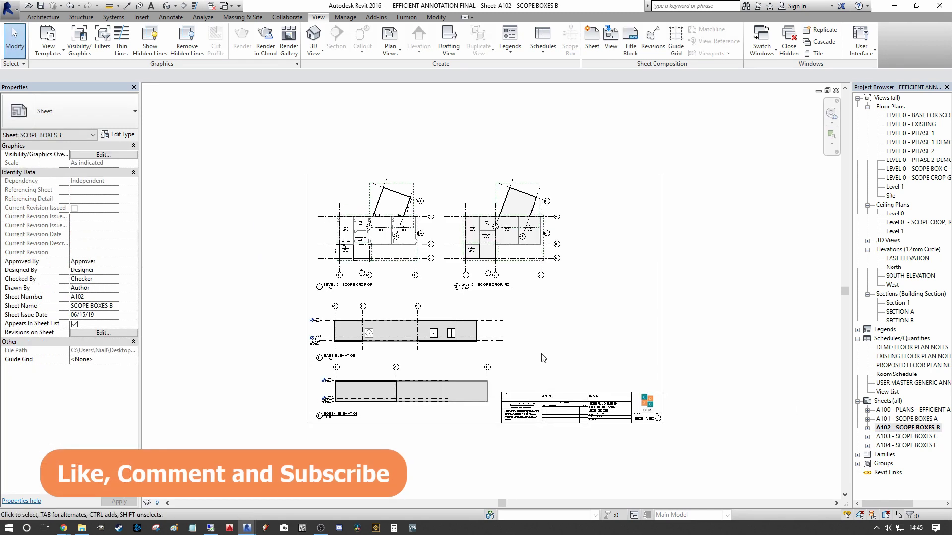
pyautogui.scroll(3, 409, 308)
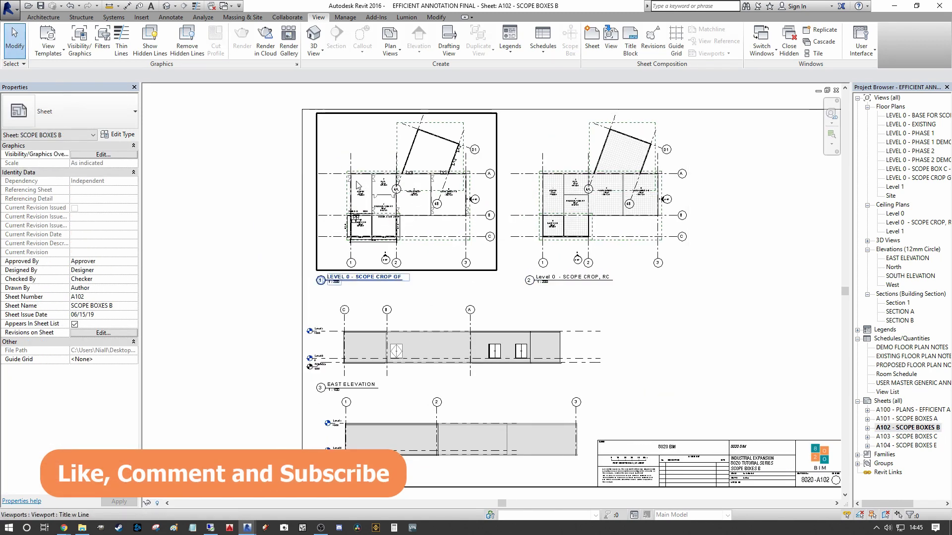
pyautogui.scroll(1, 500, 164)
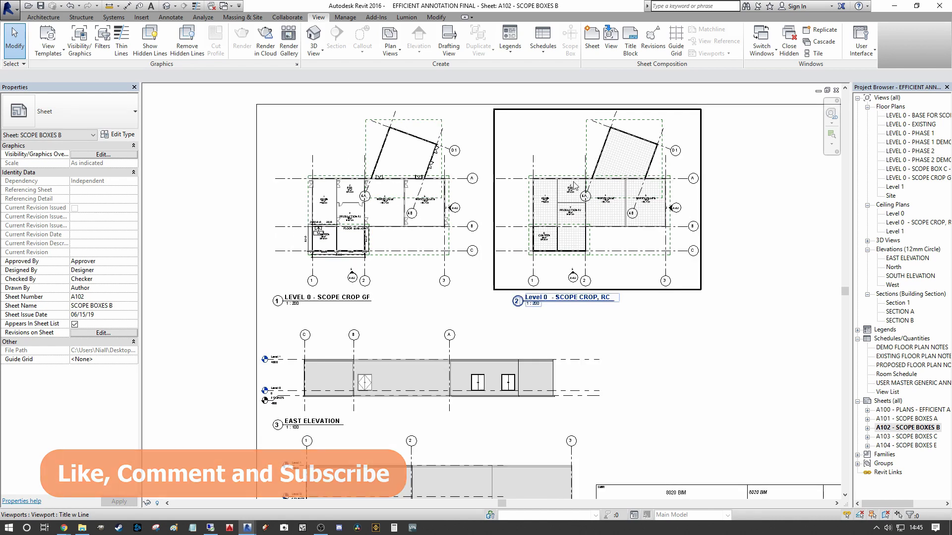
pyautogui.moveTo(604, 162); pyautogui.dragTo(602, 101, button='middle')
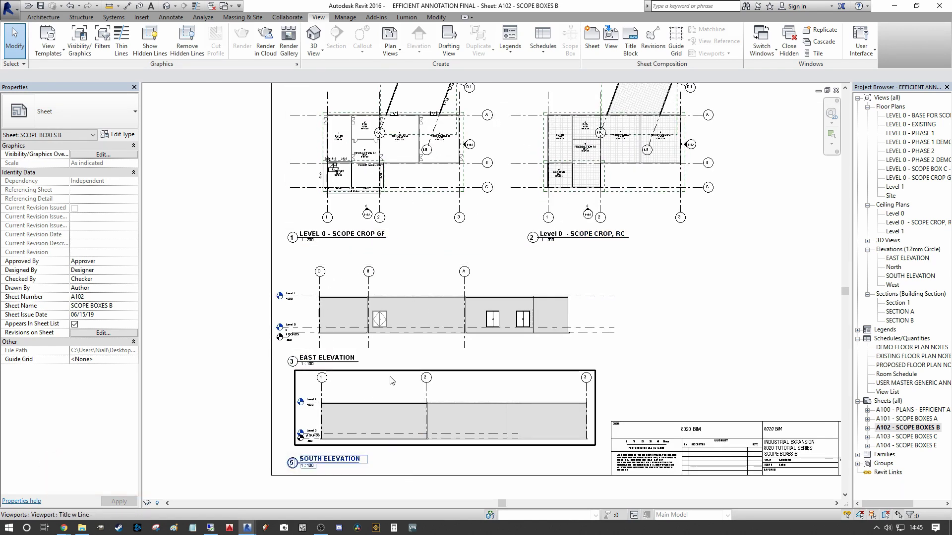
pyautogui.moveTo(619, 316); pyautogui.dragTo(593, 390, button='middle')
pyautogui.scroll(-1, 606, 317)
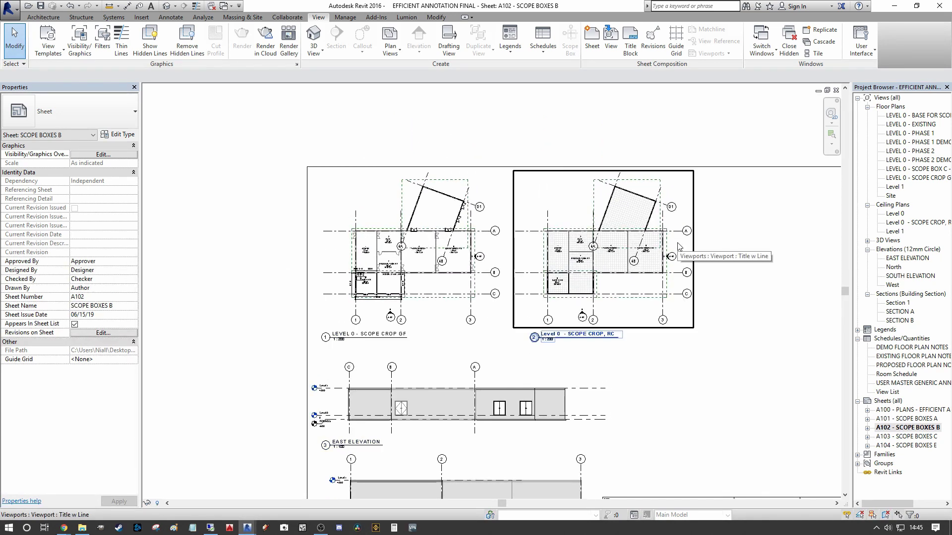
pyautogui.scroll(-2, 379, 292)
pyautogui.moveTo(377, 290); pyautogui.dragTo(375, 219, button='middle')
pyautogui.scroll(3, 372, 215)
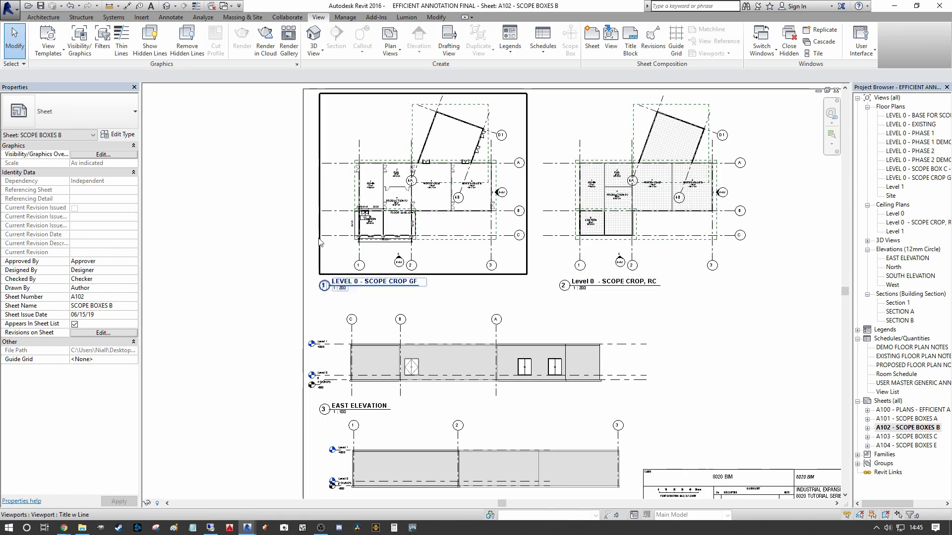
pyautogui.scroll(2, 380, 224)
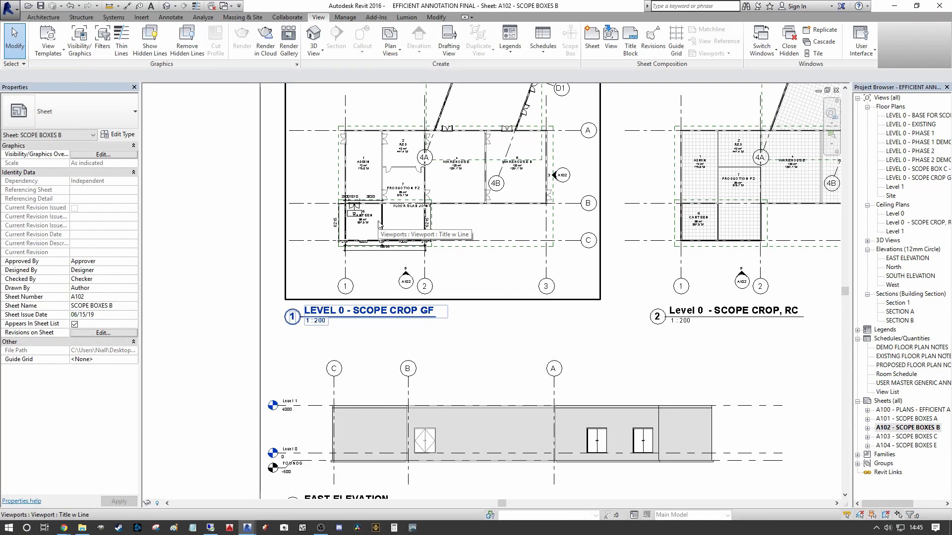
pyautogui.scroll(-4, 379, 224)
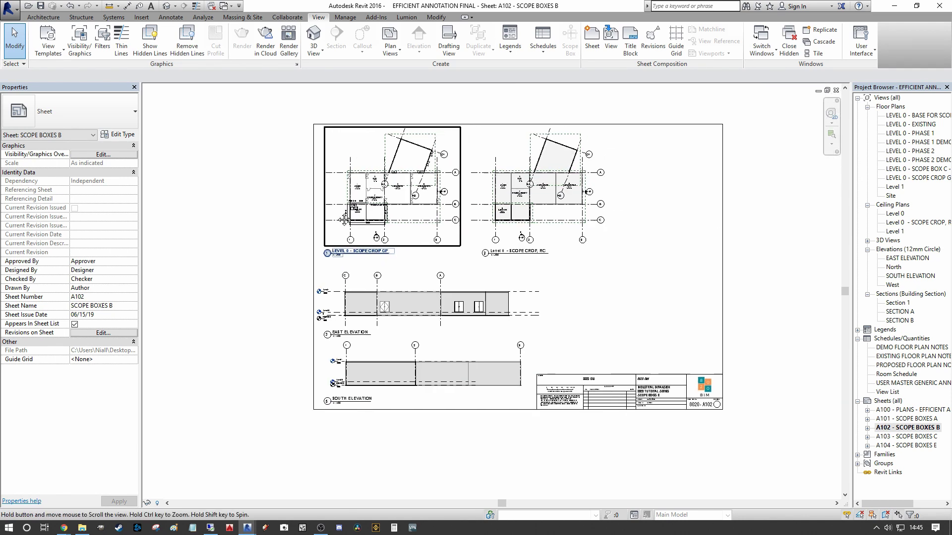
pyautogui.moveTo(344, 220); pyautogui.dragTo(330, 228, button='middle')
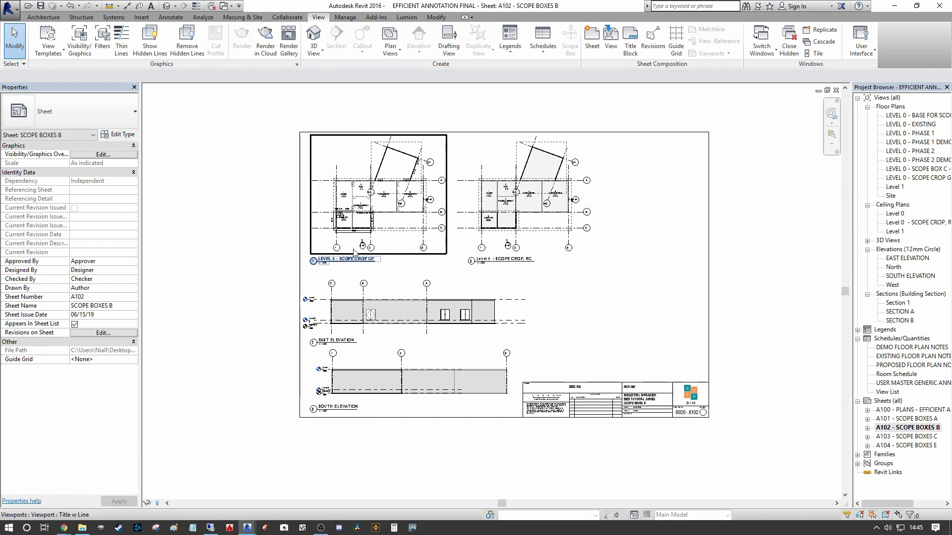
# Assign Scope Box C to both the floor plan and the reflected ceiling plan placed on sheet A102.
pyautogui.click(867, 428)
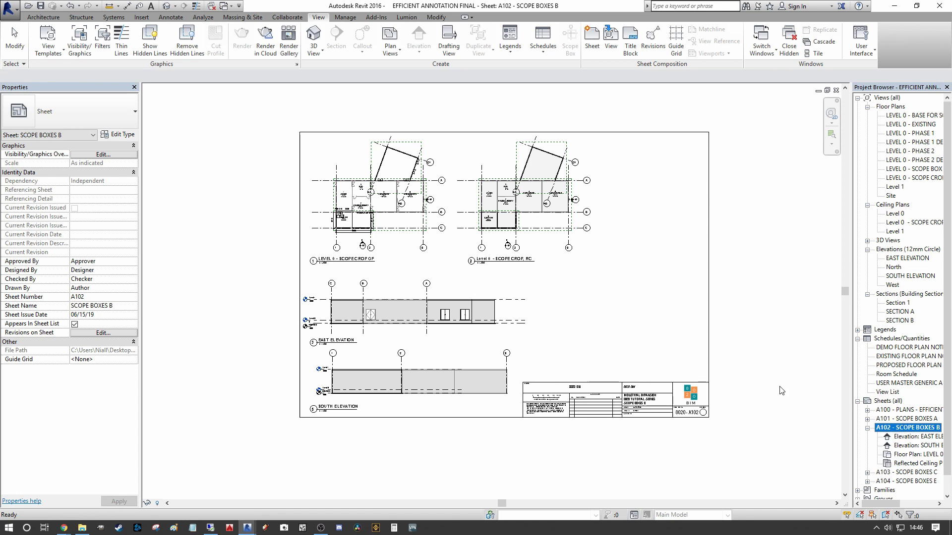
pyautogui.click(916, 454)
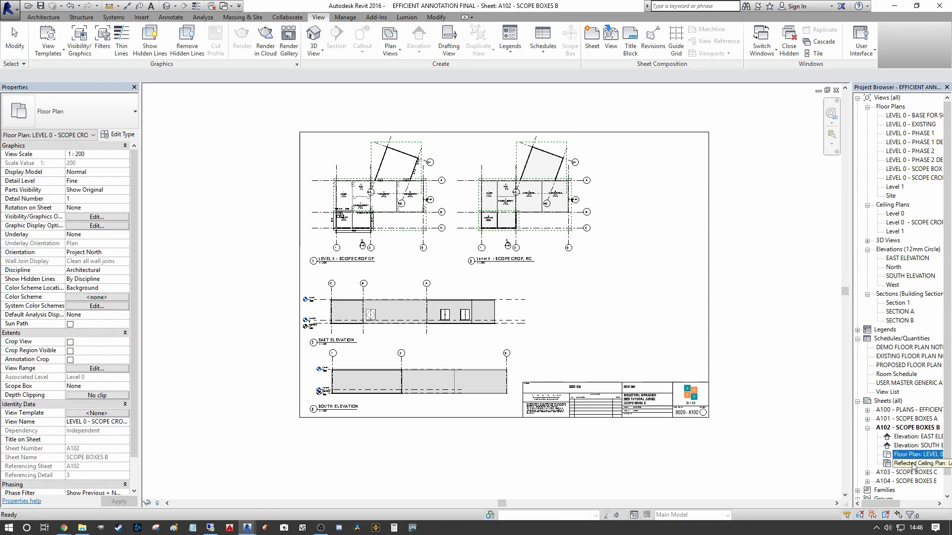
pyautogui.keyDown('ctrl'); pyautogui.click(914, 464); pyautogui.keyUp('ctrl')
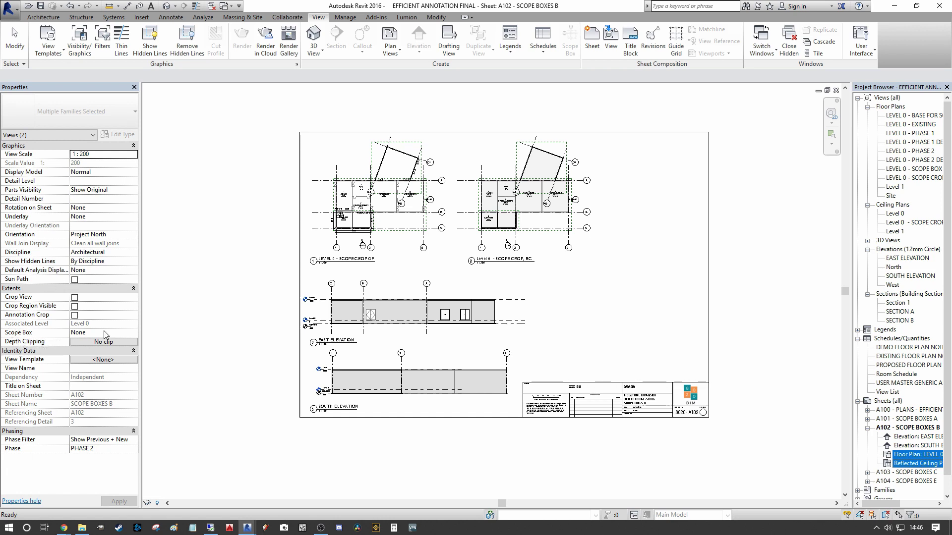
pyautogui.click(134, 333)
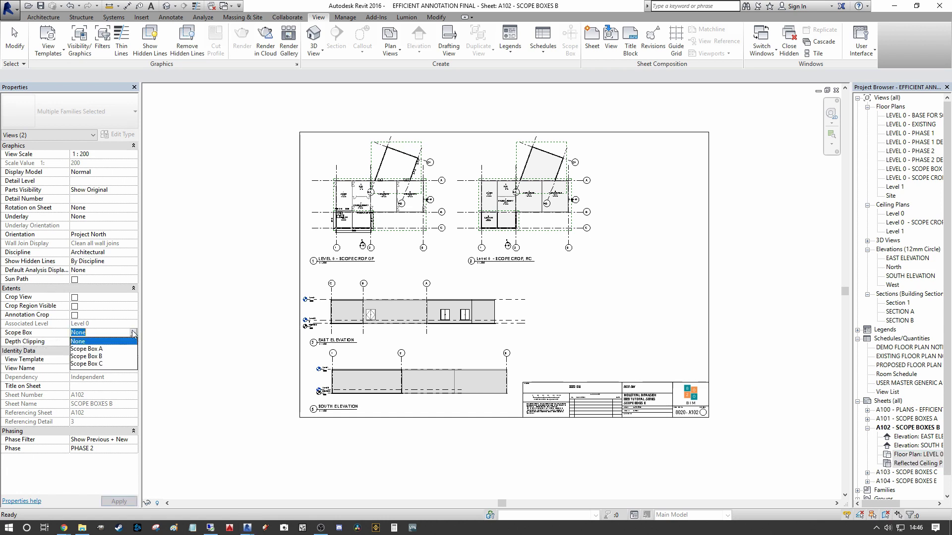
pyautogui.click(86, 364)
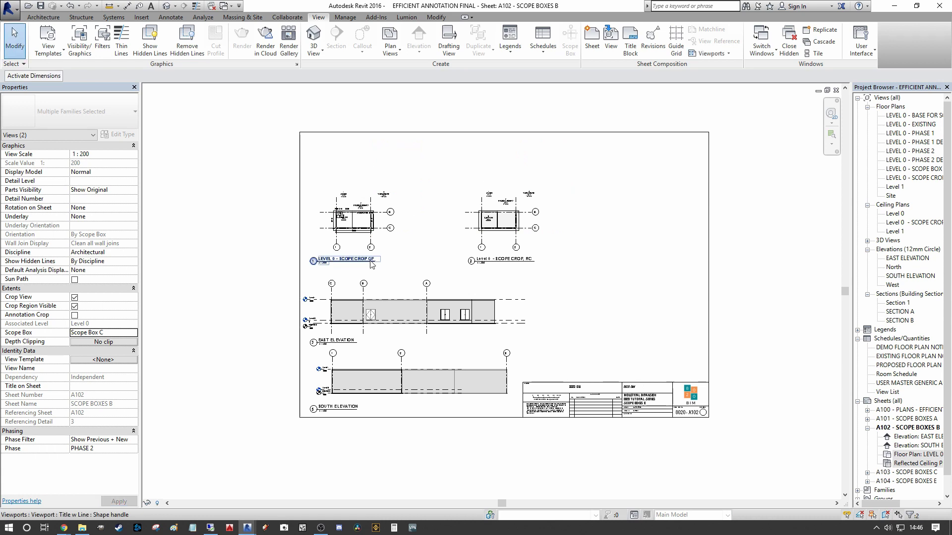
pyautogui.scroll(2, 376, 208)
pyautogui.scroll(2, 419, 223)
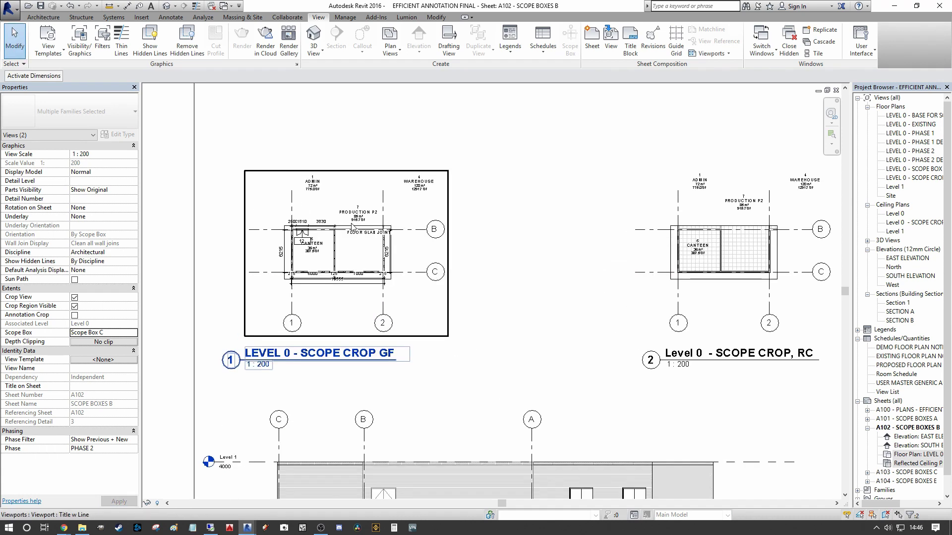
pyautogui.scroll(2, 397, 267)
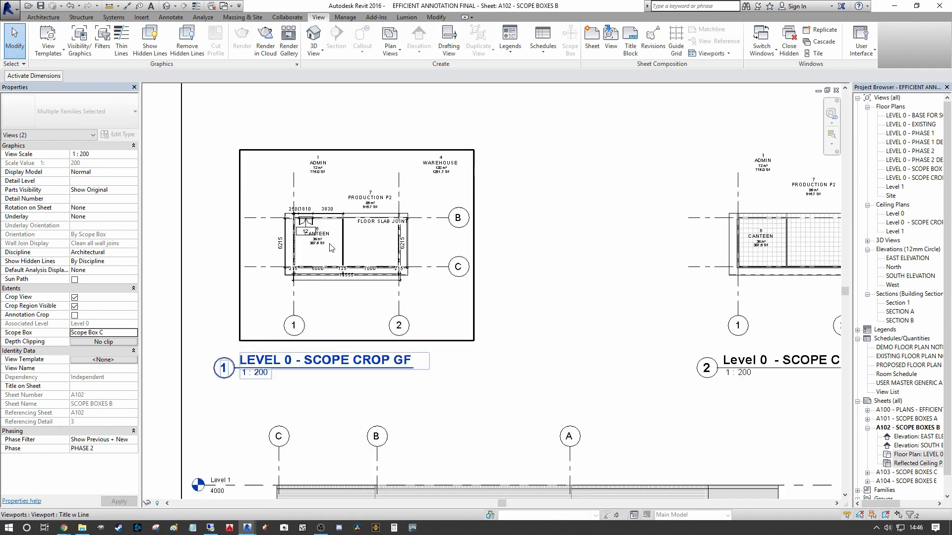
pyautogui.scroll(-2, 359, 233)
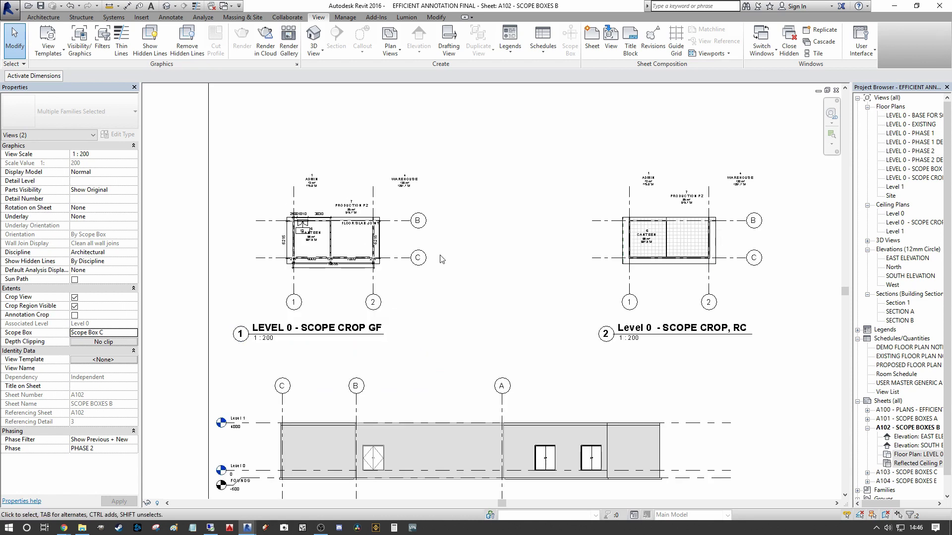
pyautogui.scroll(-4, 446, 258)
pyautogui.click(475, 211)
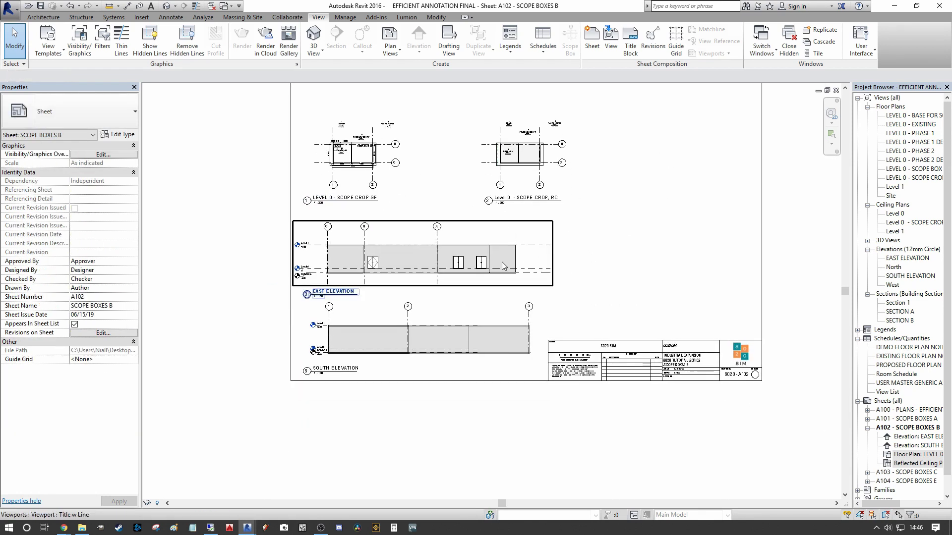
# Assign Scope Box C to both the East Elevation and the South Elevation on sheet A102.
pyautogui.click(913, 437)
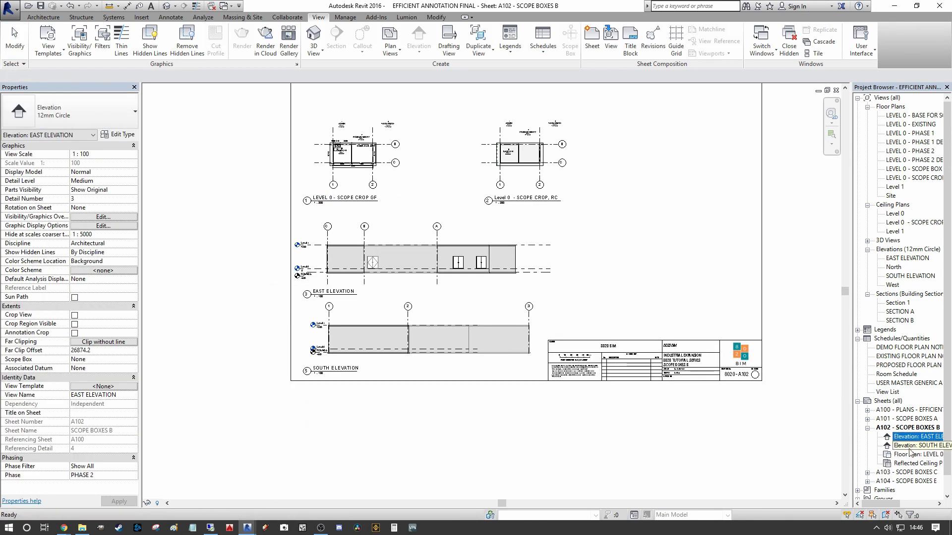
pyautogui.keyDown('ctrl'); pyautogui.click(911, 445); pyautogui.keyUp('ctrl')
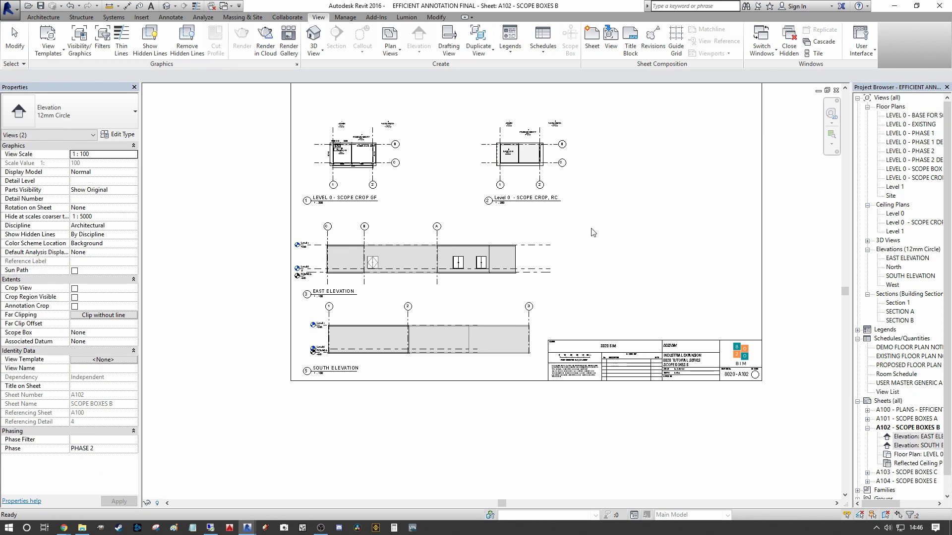
pyautogui.click(495, 263)
pyautogui.keyDown('ctrl'); pyautogui.click(431, 336); pyautogui.keyUp('ctrl')
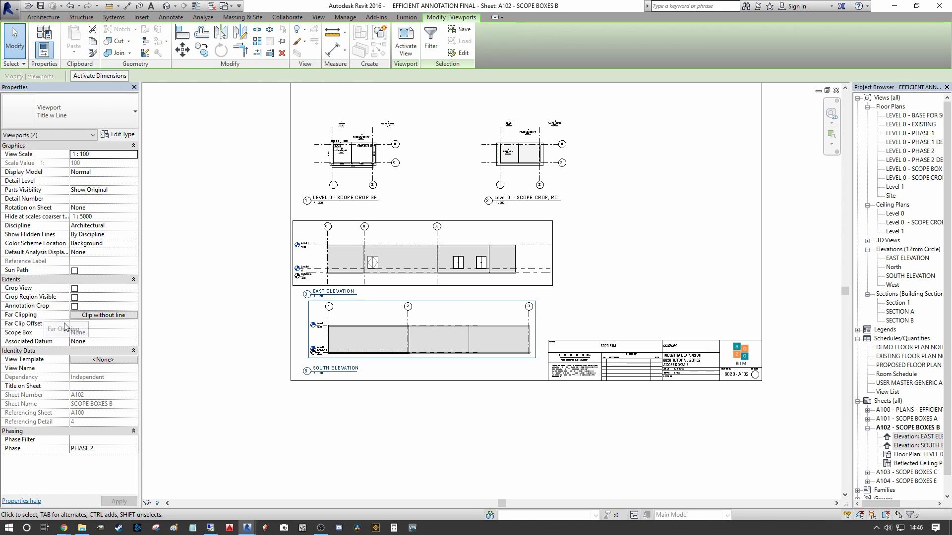
pyautogui.click(133, 333)
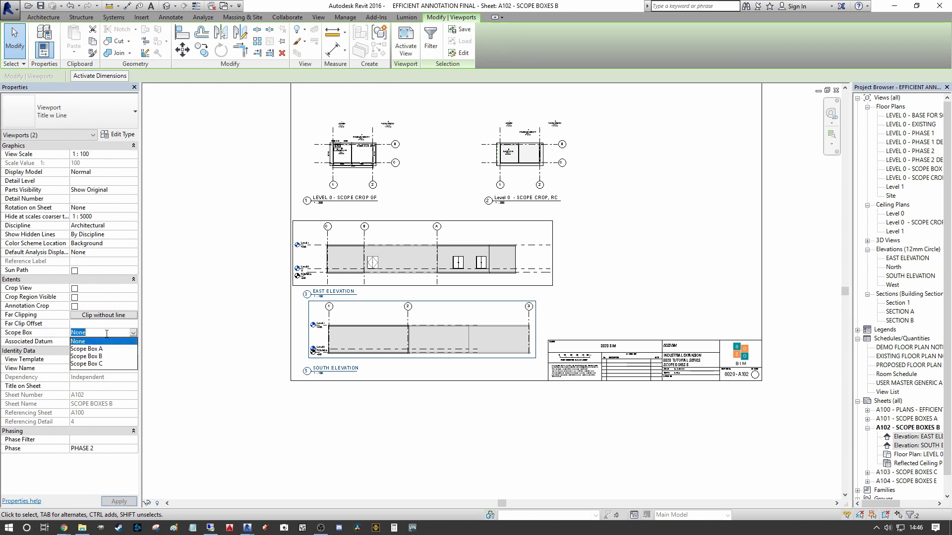
pyautogui.click(92, 370)
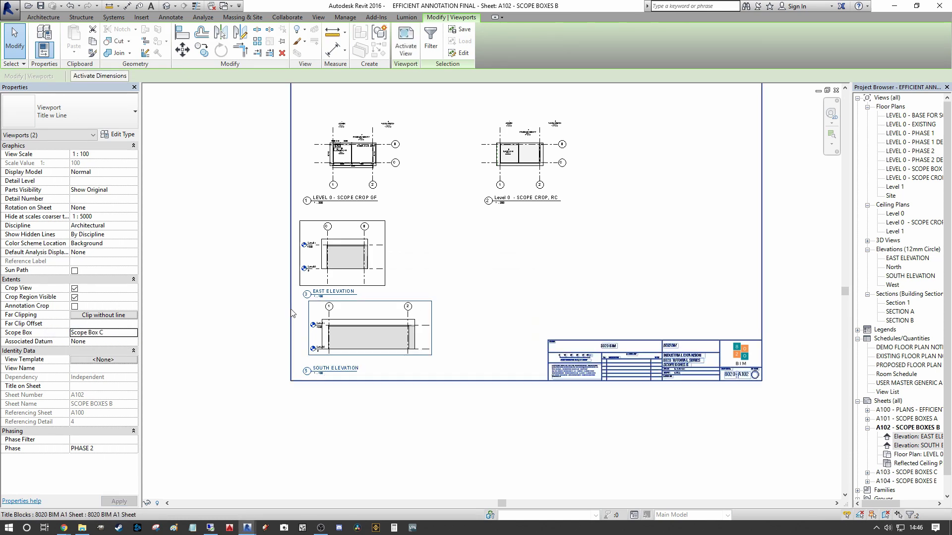
pyautogui.scroll(2, 288, 290)
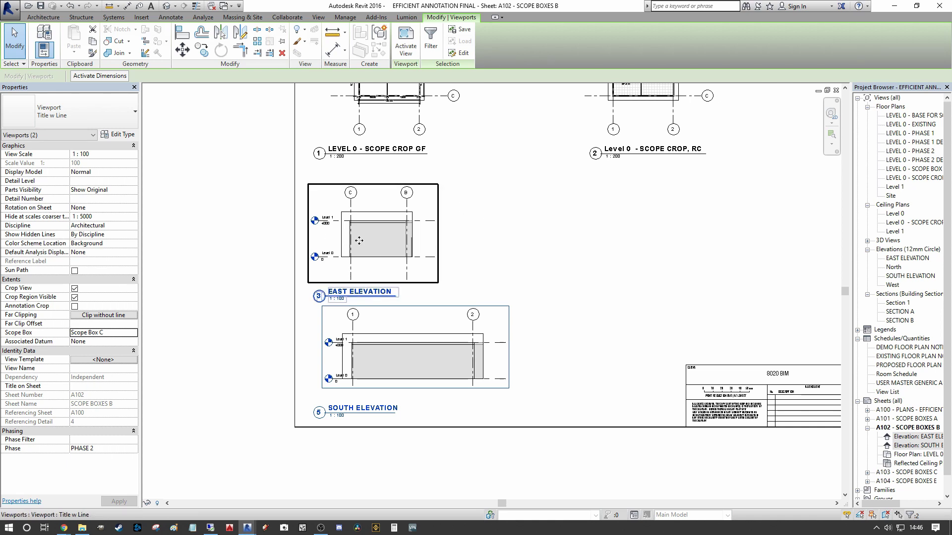
# Examine the floor plan, ceiling plan and elevation viewports cropped by Scope Box C on sheet A102.
pyautogui.scroll(-2, 389, 233)
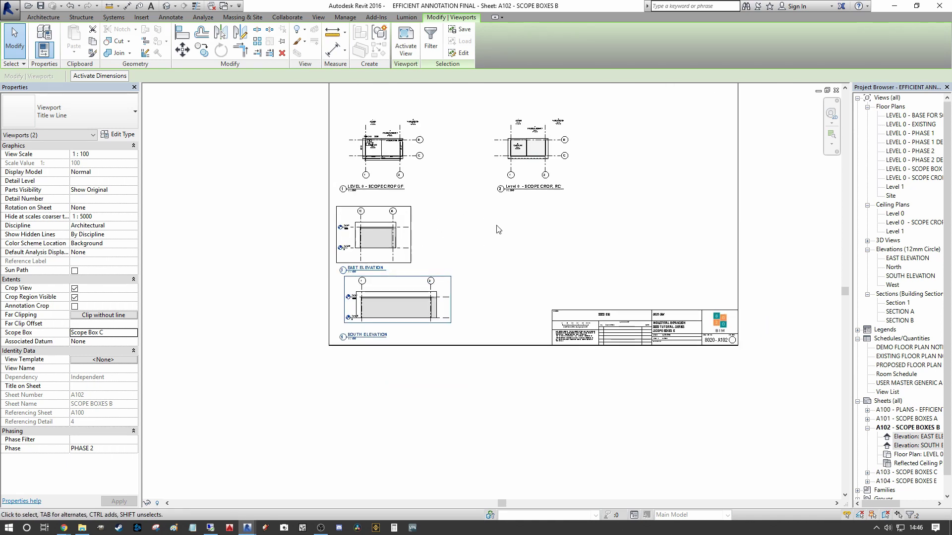
pyautogui.scroll(4, 456, 236)
pyautogui.scroll(5, 307, 223)
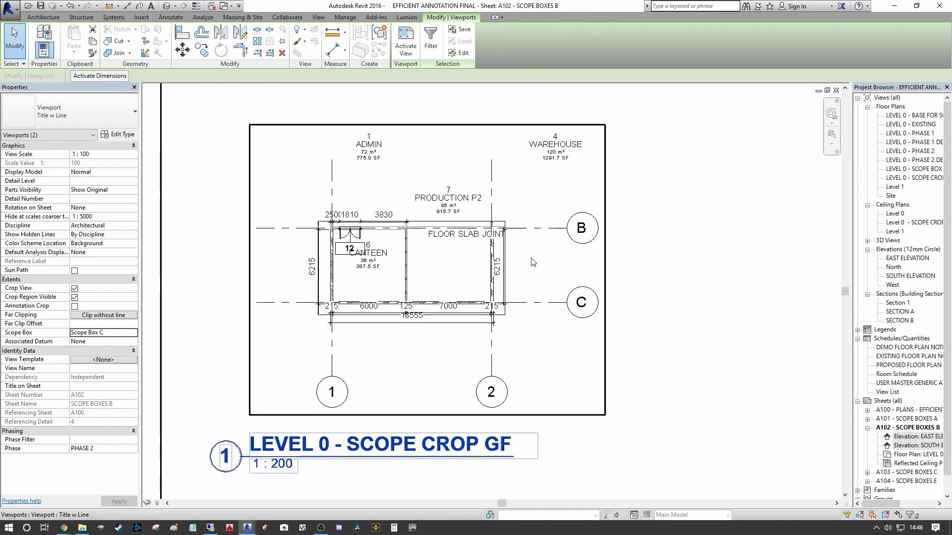
pyautogui.scroll(-2, 423, 208)
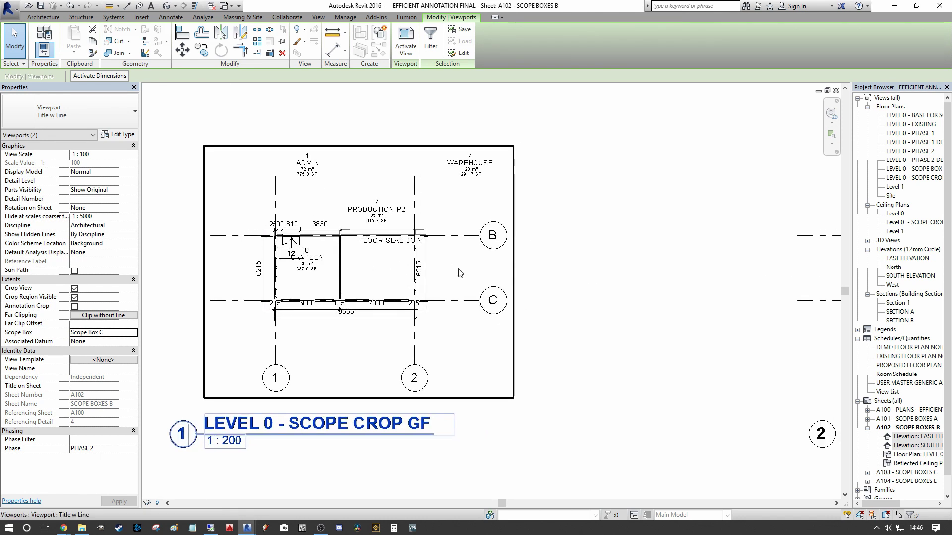
pyautogui.moveTo(414, 269); pyautogui.dragTo(339, 313, button='middle')
pyautogui.scroll(-5, 356, 254)
pyautogui.scroll(-1, 496, 283)
pyautogui.scroll(2, 337, 235)
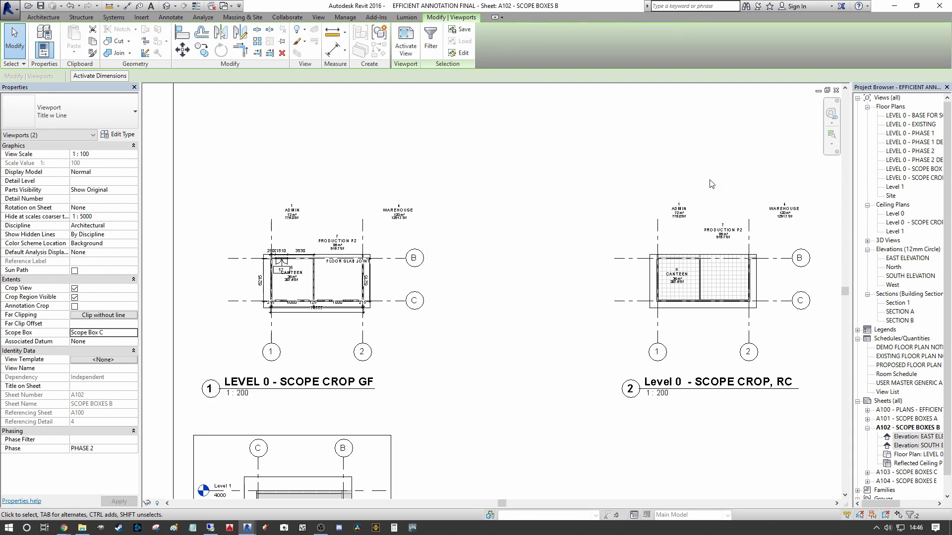
pyautogui.scroll(-1, 589, 244)
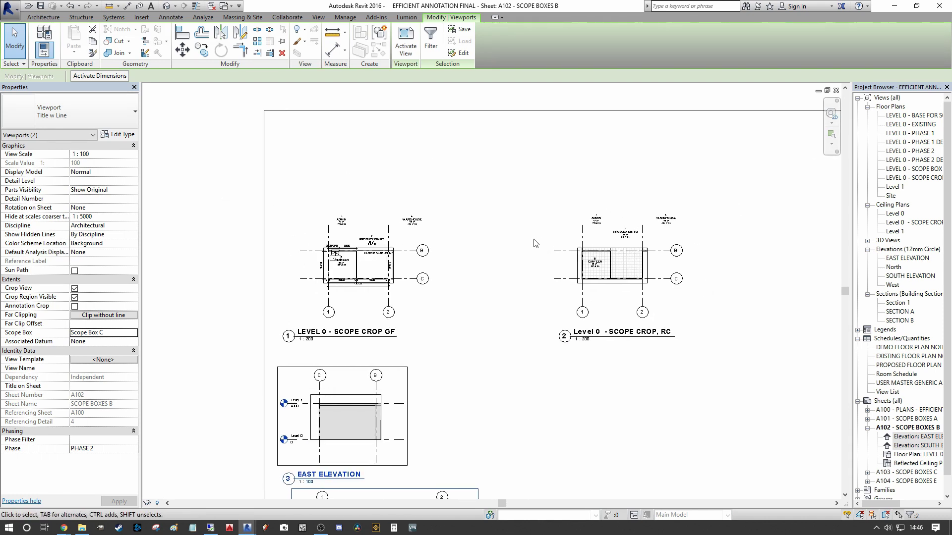
pyautogui.scroll(1, 525, 252)
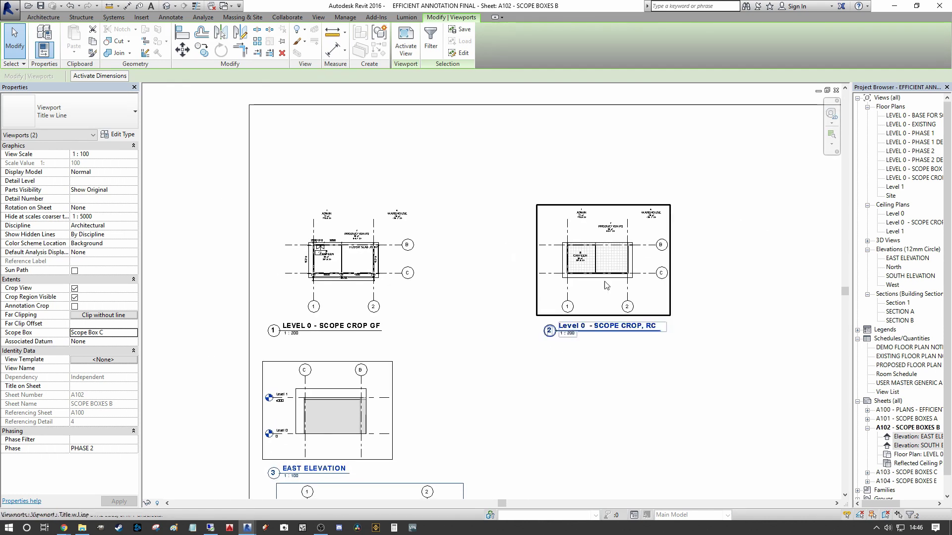
# Activate the floor plan viewport on sheet A101 - SCOPE BOXES A and select Scope Box C around the canteen extension.
pyautogui.doubleClick(900, 410)
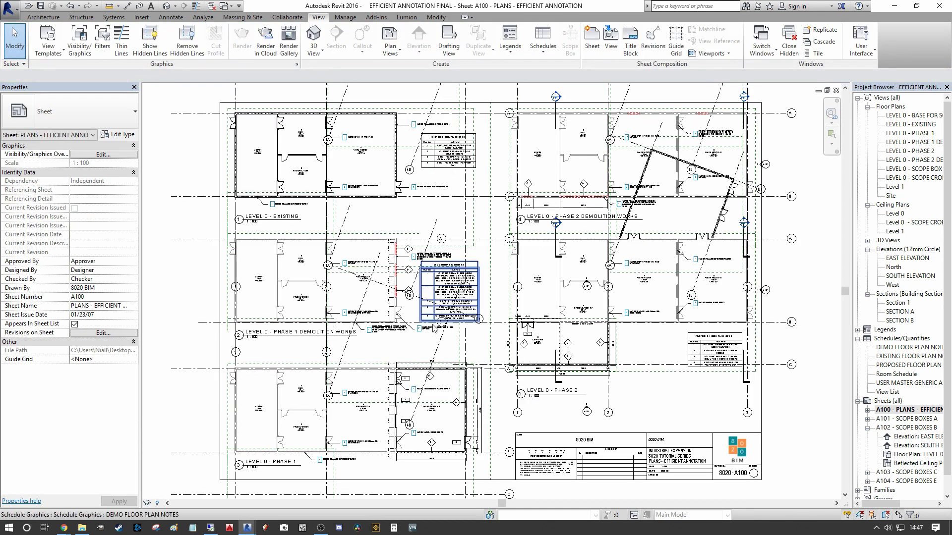
pyautogui.doubleClick(906, 419)
pyautogui.scroll(1, 361, 286)
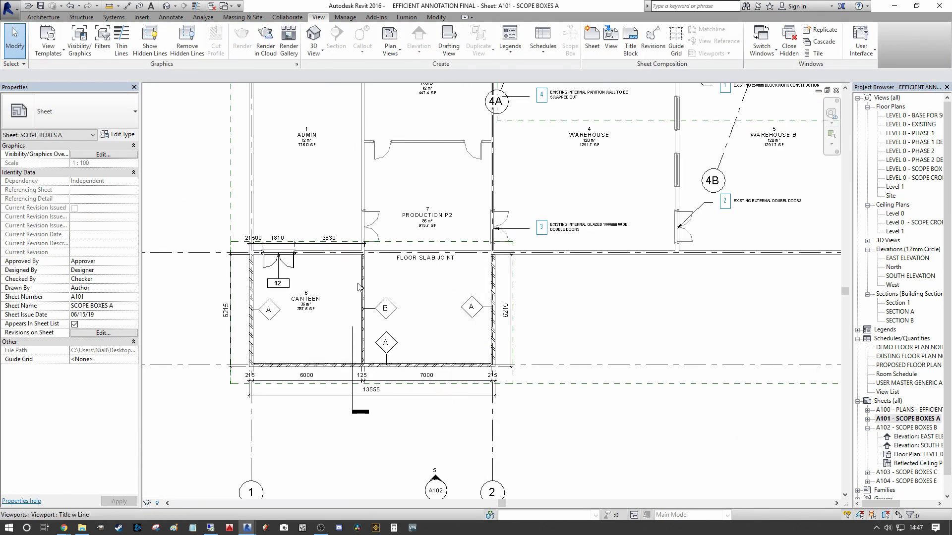
pyautogui.doubleClick(363, 283)
pyautogui.click(422, 243)
pyautogui.scroll(-1, 421, 244)
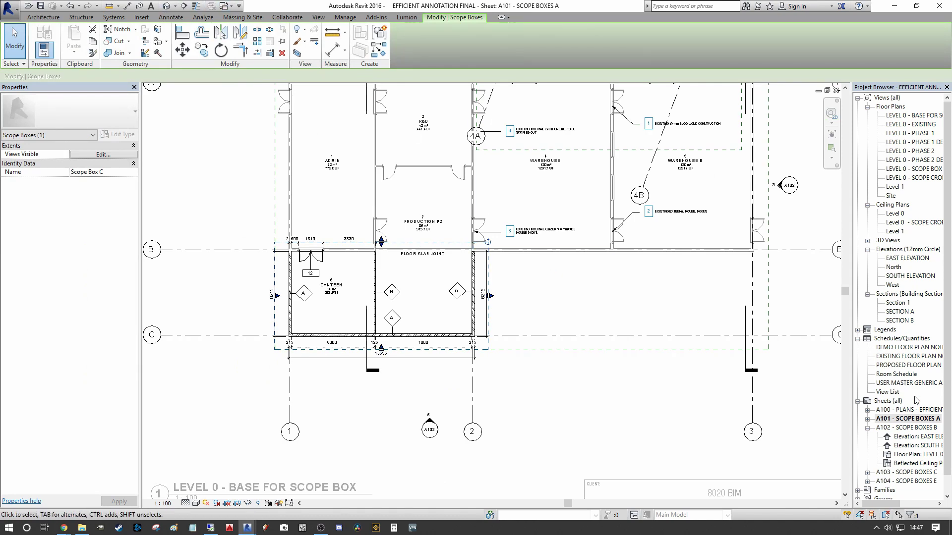
# Open sheet A102 - SCOPE BOXES B and tile its window beside sheet A101 - SCOPE BOXES A.
pyautogui.doubleClick(926, 428)
pyautogui.press('w')
pyautogui.press('t')
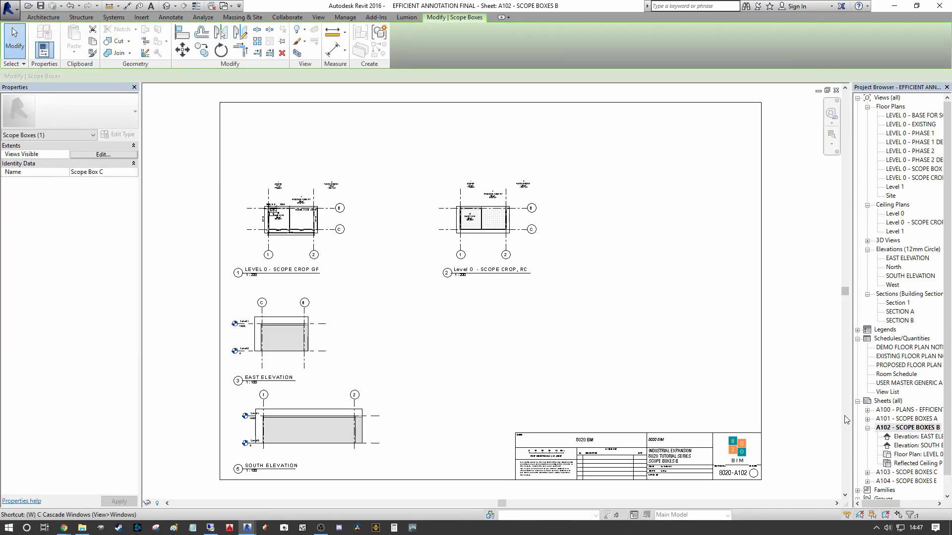
pyautogui.scroll(3, 360, 294)
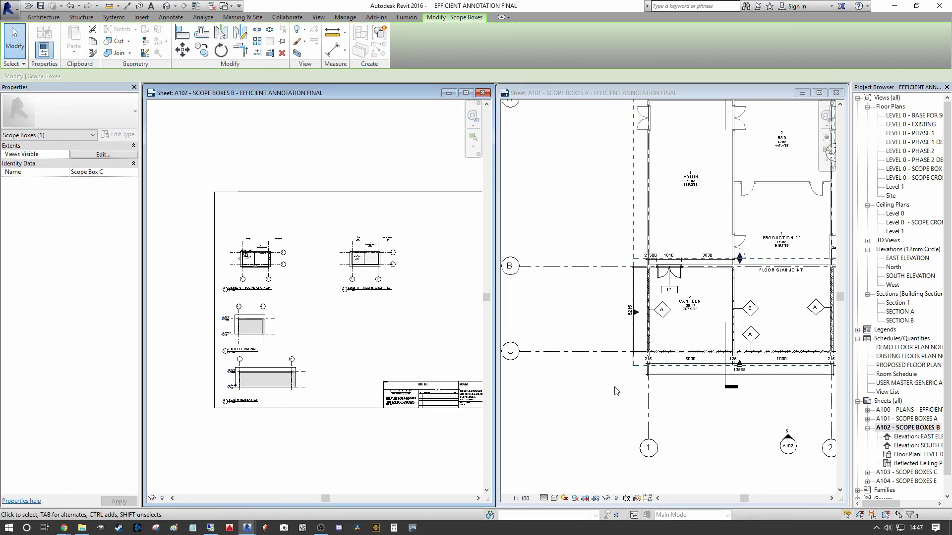
pyautogui.scroll(-2, 615, 385)
pyautogui.moveTo(702, 370); pyautogui.dragTo(615, 354, button='middle')
pyautogui.scroll(1, 667, 327)
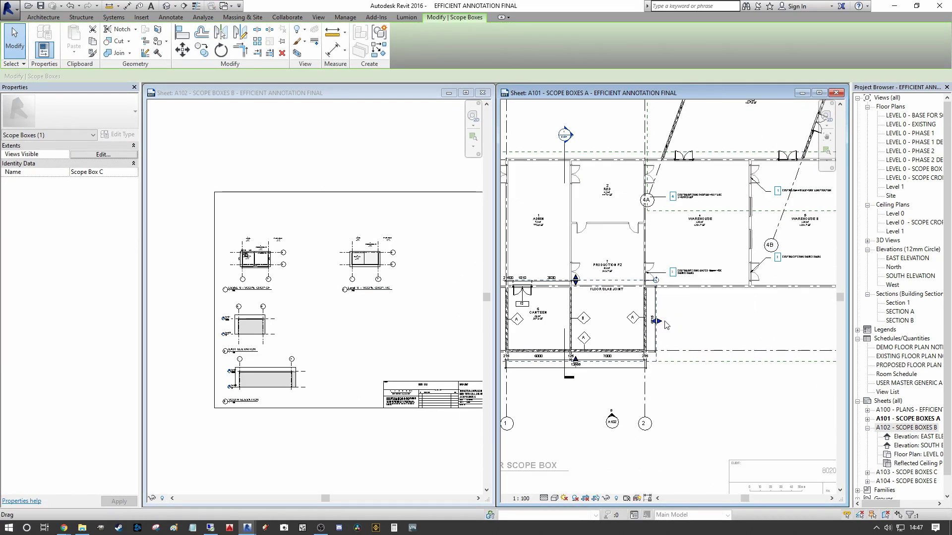
# Stretch Scope Box C east past grid 2 into the Warehouse B bay and north to just below grid A.
pyautogui.moveTo(666, 325); pyautogui.dragTo(751, 325)
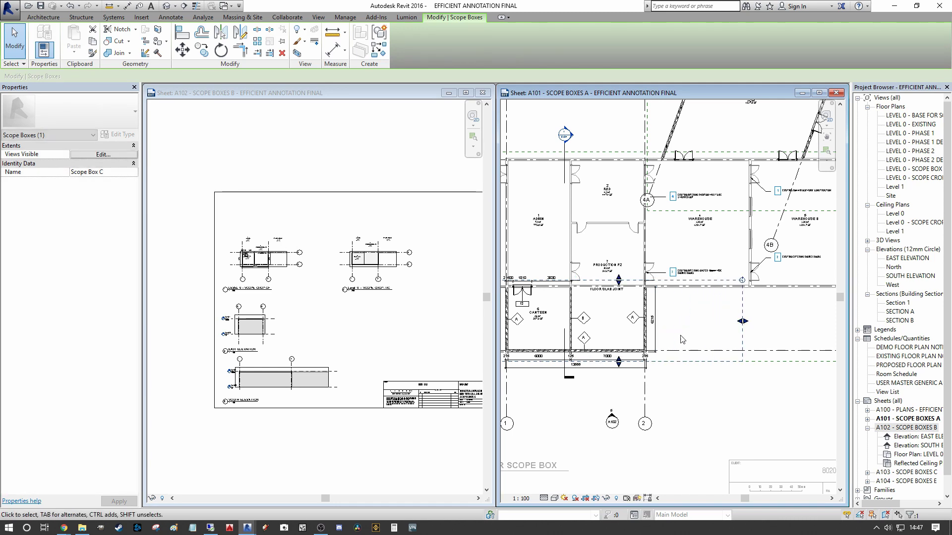
pyautogui.moveTo(618, 280); pyautogui.dragTo(617, 169)
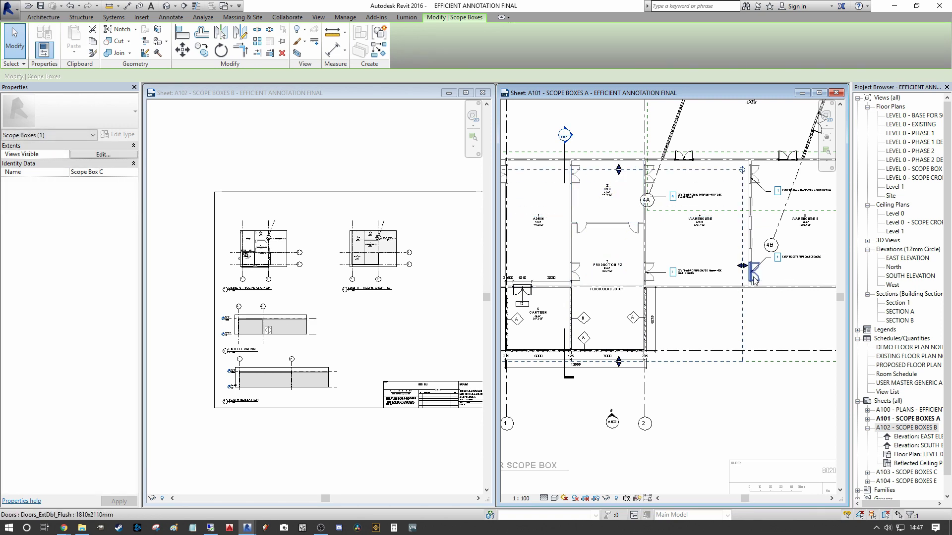
pyautogui.moveTo(742, 266); pyautogui.dragTo(800, 266)
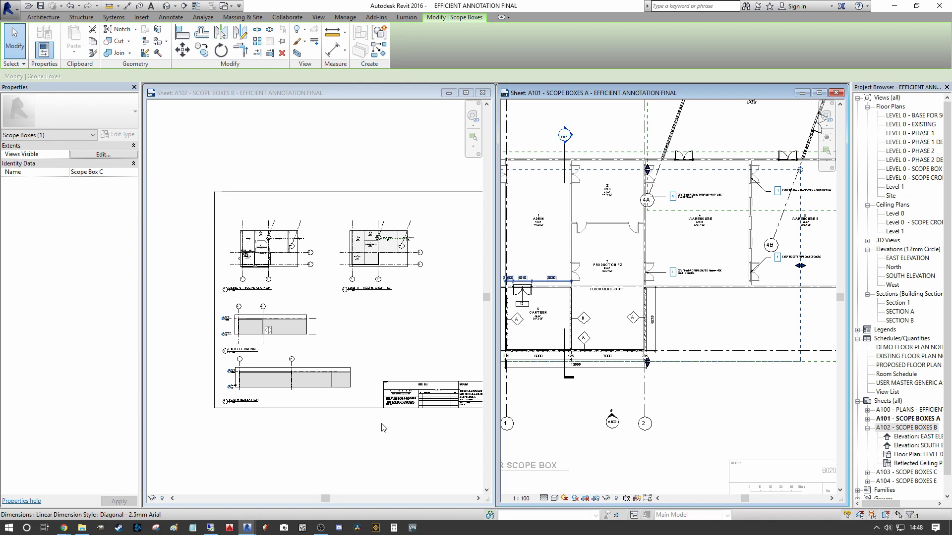
# Deselect Scope Box C and undo its last two stretches.
pyautogui.click(747, 408)
pyautogui.hotkey('ctrl', 'z')
pyautogui.hotkey('ctrl', 'z')
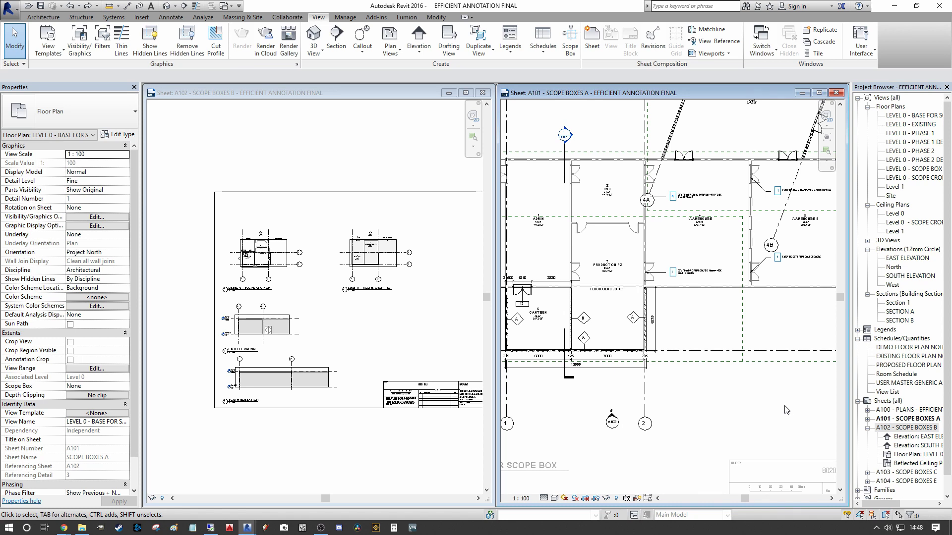
# Examine Scope Box B around the angled packaging and storage extension and its grids 4A, 4B and D1 on sheet A101.
pyautogui.scroll(-3, 757, 410)
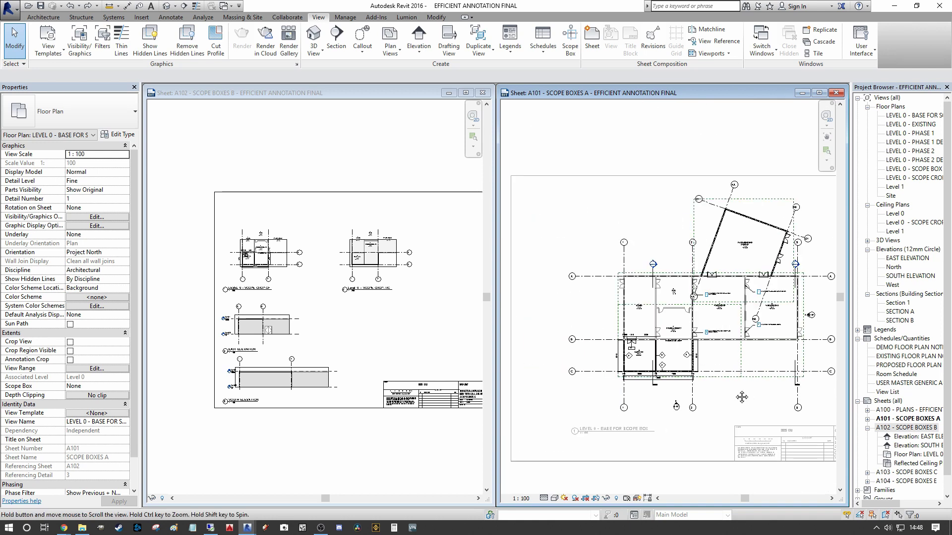
pyautogui.scroll(-1, 729, 198)
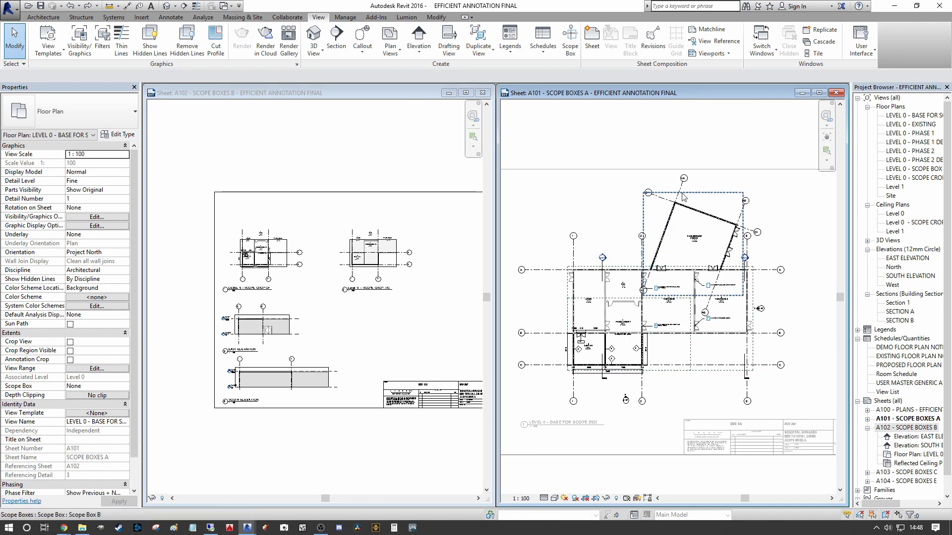
pyautogui.scroll(2, 714, 176)
pyautogui.scroll(2, 704, 176)
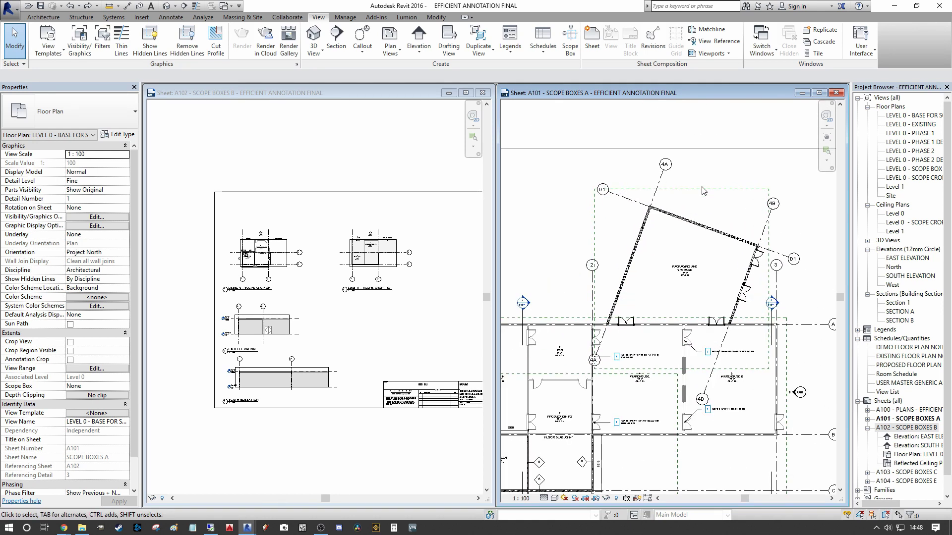
pyautogui.scroll(2, 692, 297)
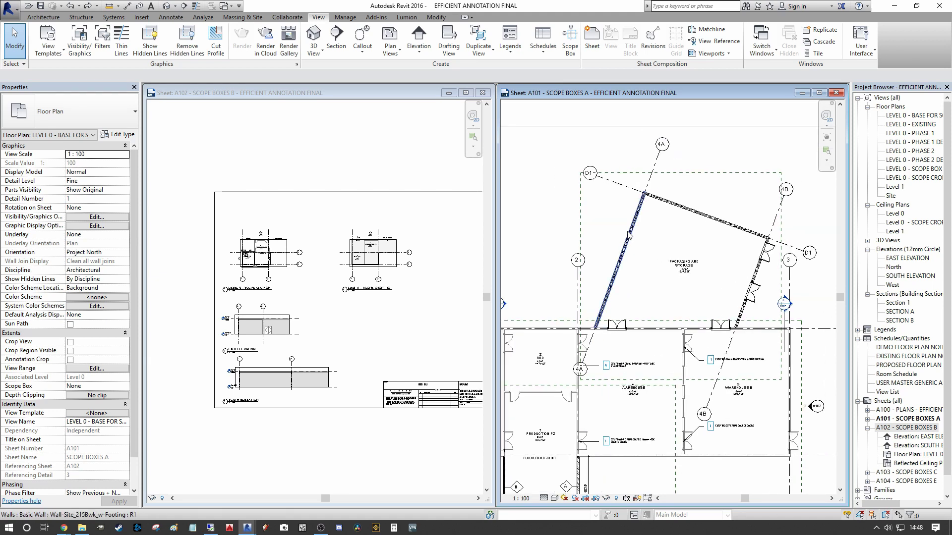
pyautogui.scroll(-3, 556, 290)
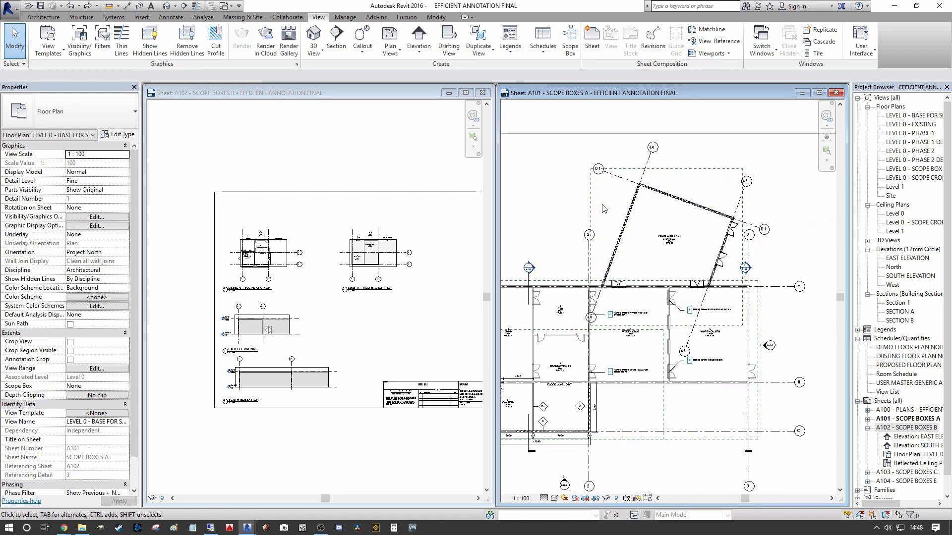
pyautogui.scroll(2, 697, 299)
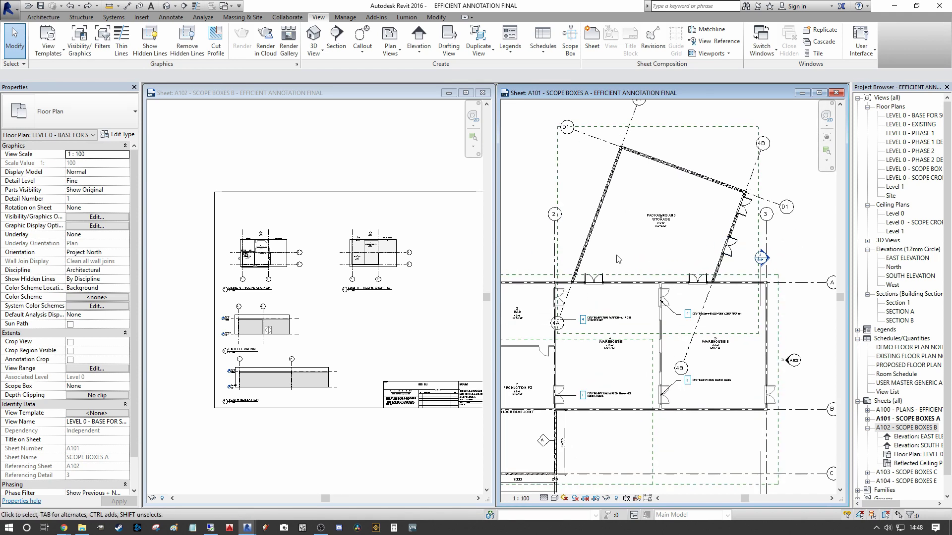
pyautogui.scroll(-1, 619, 260)
pyautogui.moveTo(626, 261); pyautogui.dragTo(734, 193, button='middle')
pyautogui.moveTo(564, 214); pyautogui.dragTo(534, 254, button='middle')
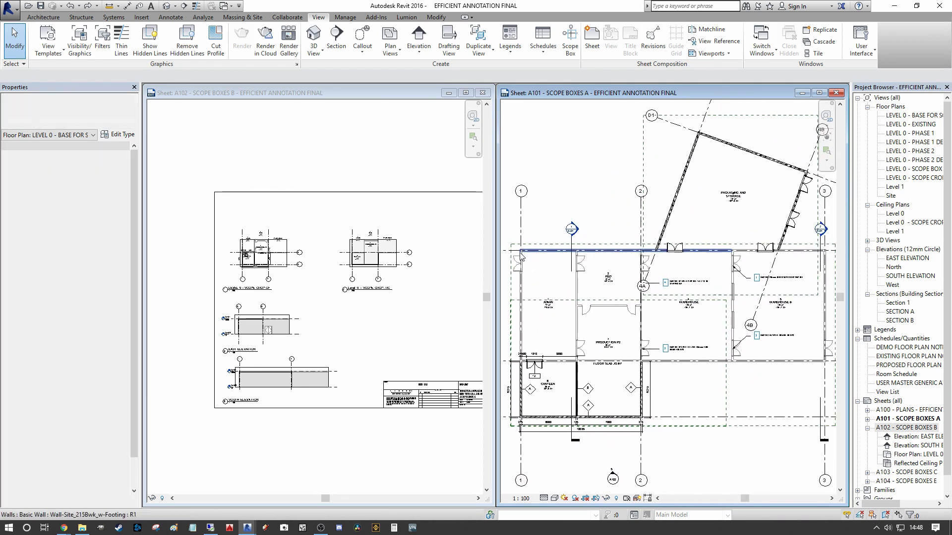
pyautogui.scroll(1, 534, 254)
pyautogui.moveTo(719, 276); pyautogui.dragTo(595, 304, button='middle')
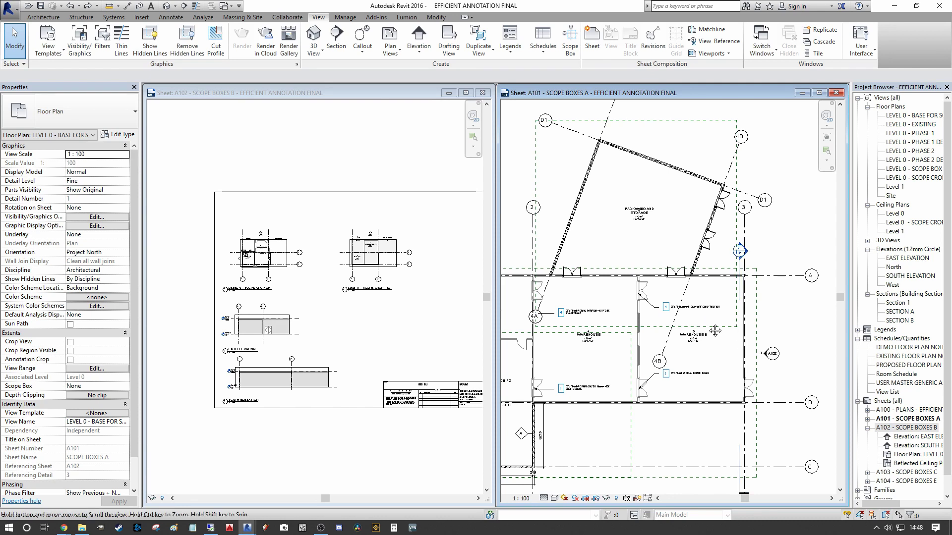
pyautogui.moveTo(714, 330); pyautogui.dragTo(730, 360, button='middle')
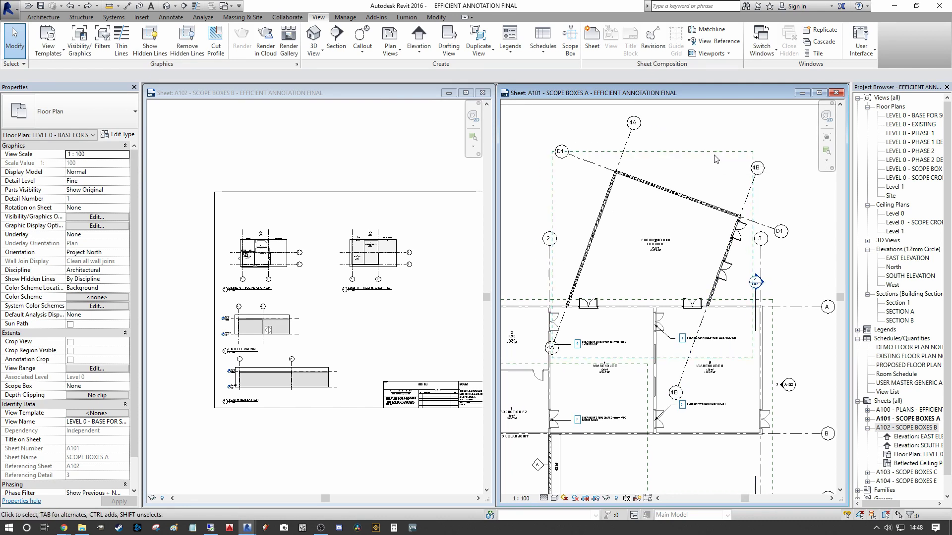
# Open sheet A103 - SCOPE BOXES C in a maximised window and inspect the LEVEL 0 - SCOPE BOX C - ROTATE VIEW viewport.
pyautogui.doubleClick(911, 472)
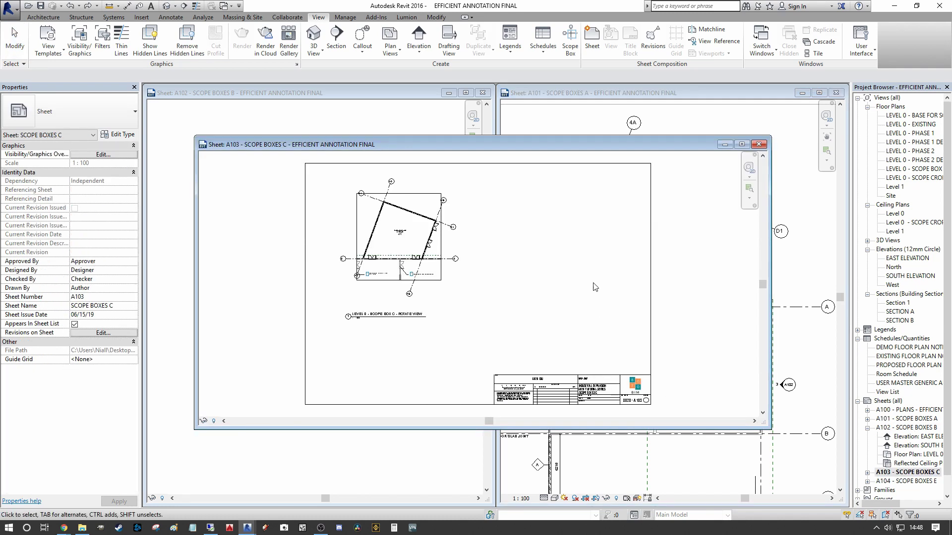
pyautogui.click(741, 144)
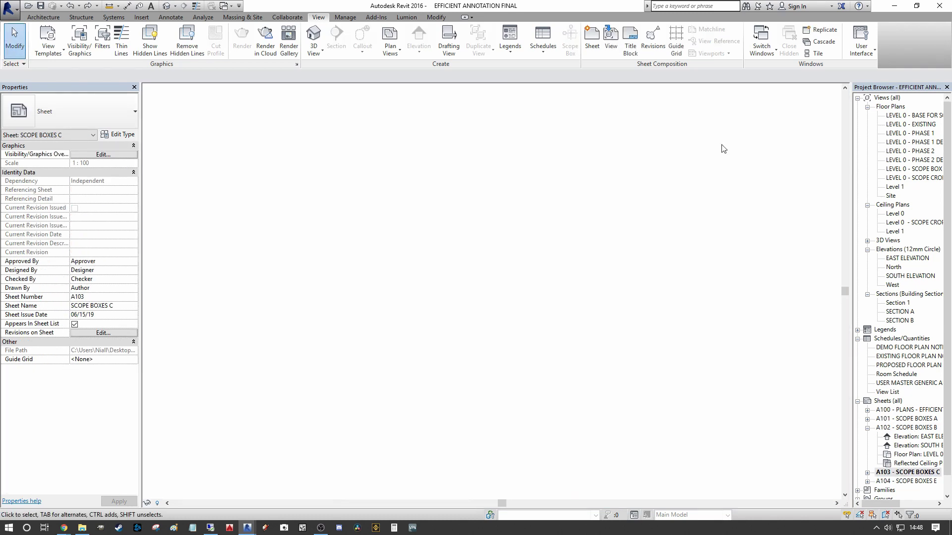
pyautogui.moveTo(534, 343); pyautogui.dragTo(515, 284, button='middle')
pyautogui.scroll(3, 446, 208)
pyautogui.scroll(-1, 480, 230)
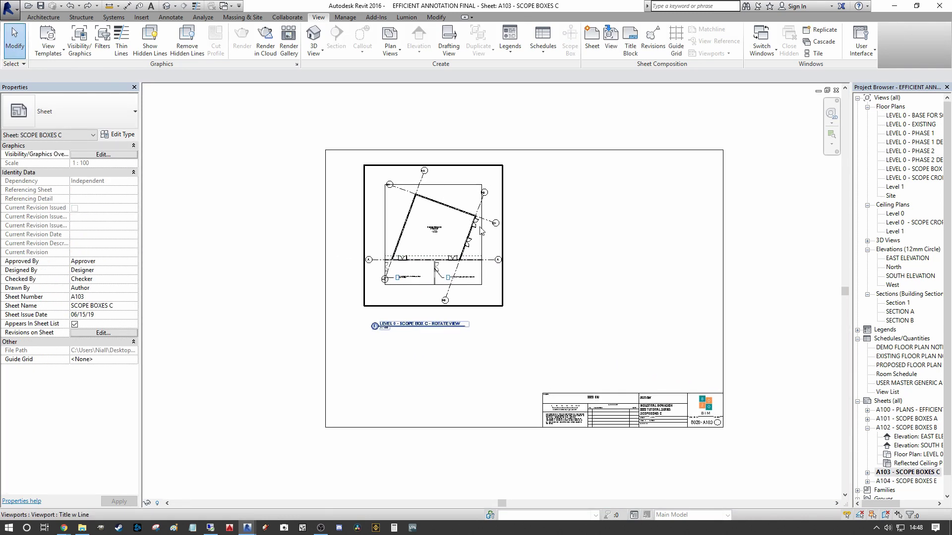
pyautogui.scroll(2, 387, 211)
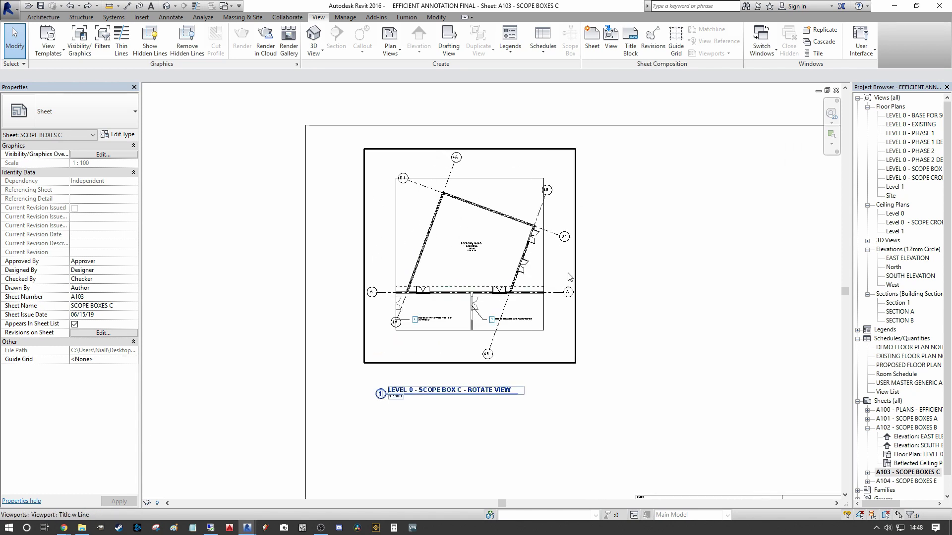
pyautogui.scroll(1, 484, 212)
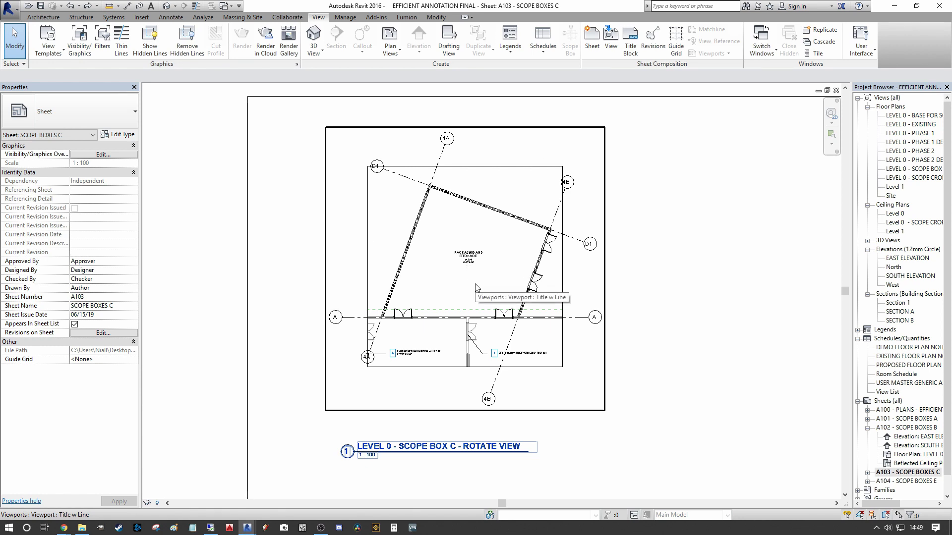
# Try a Rotation on Sheet of 90° Clockwise for the ROTATE VIEW viewport on sheet A103 and set it back to None.
pyautogui.click(429, 271)
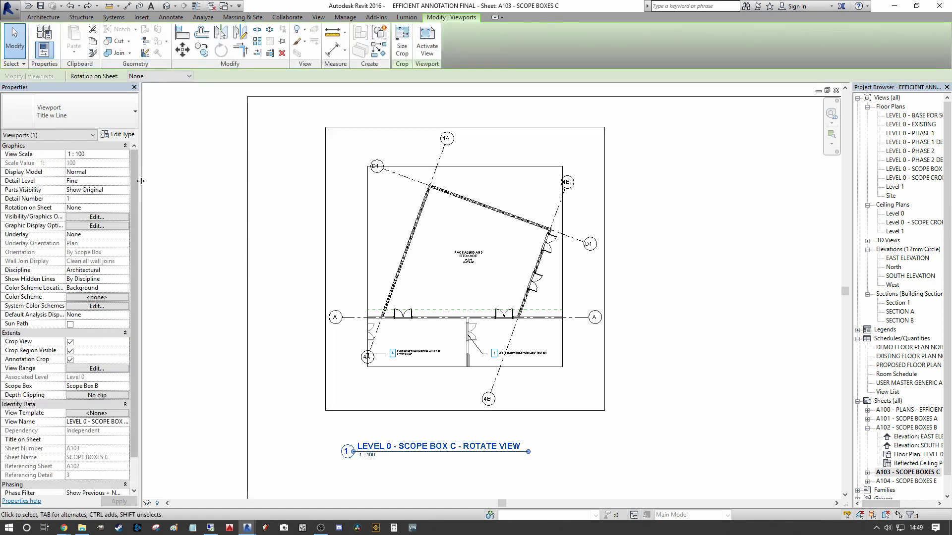
pyautogui.scroll(-3, 135, 186)
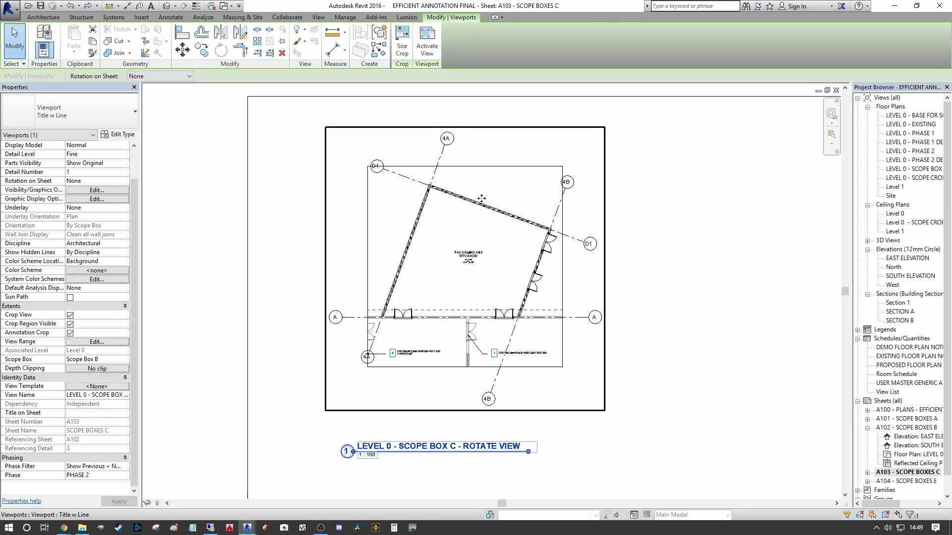
pyautogui.click(165, 76)
pyautogui.click(152, 93)
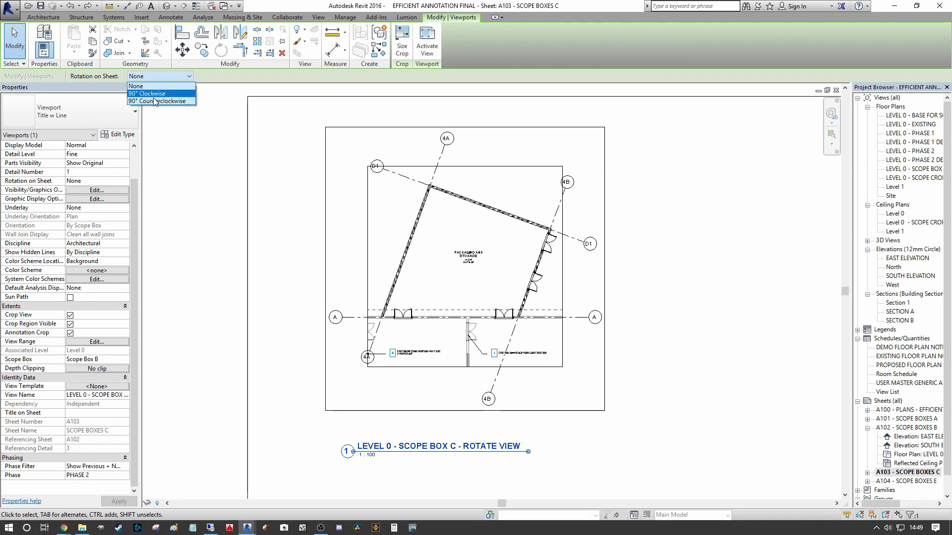
pyautogui.click(173, 76)
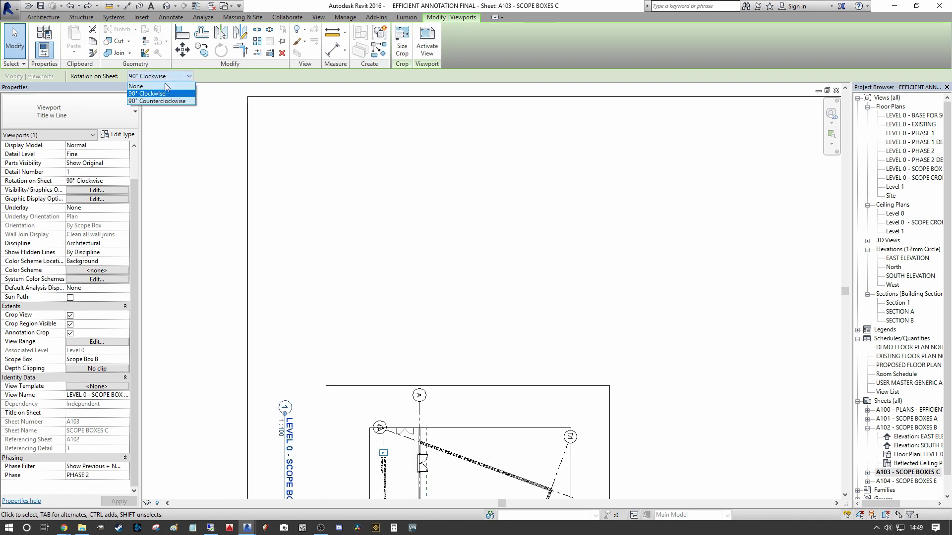
pyautogui.click(164, 84)
pyautogui.scroll(-2, 462, 132)
pyautogui.moveTo(464, 139); pyautogui.dragTo(417, 200, button='middle')
pyautogui.scroll(1, 380, 243)
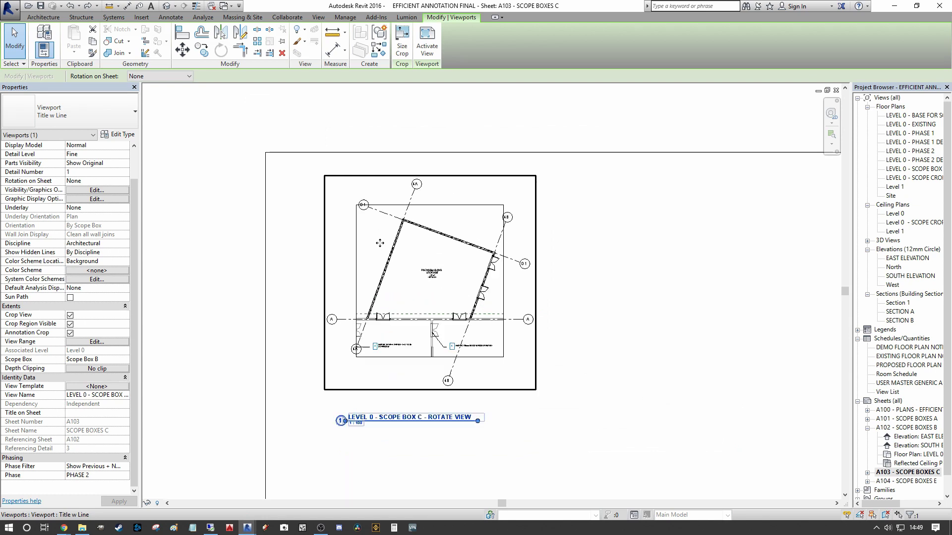
# Deselect the viewport, close the hidden windows and open sheet A101 - SCOPE BOXES A.
pyautogui.click(628, 266)
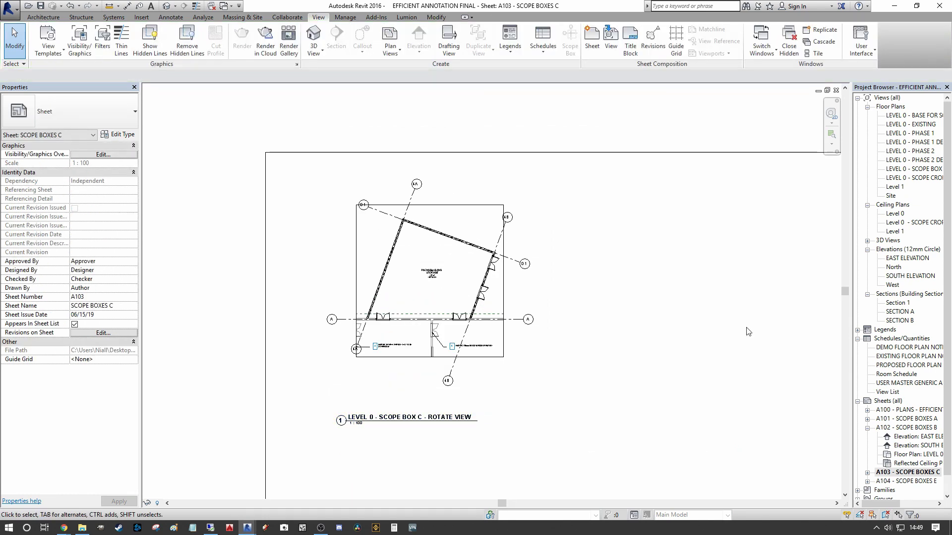
pyautogui.click(212, 5)
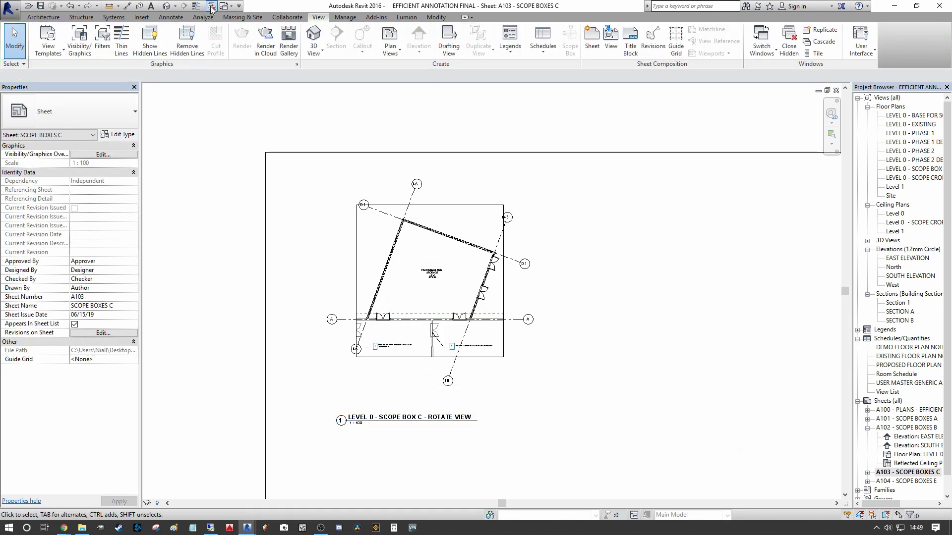
pyautogui.doubleClick(914, 421)
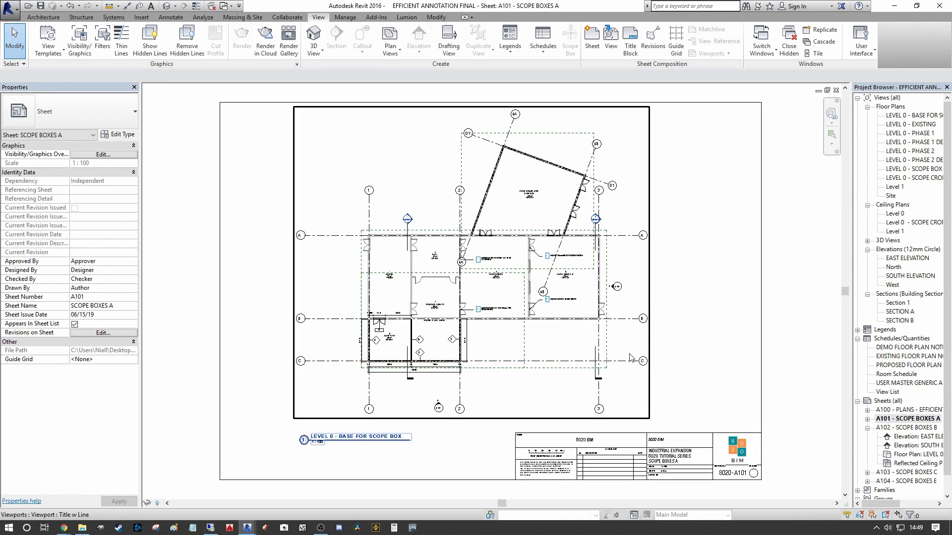
# Tile the sheet A101 and A103 windows side by side and frame the plan in each.
pyautogui.press('w')
pyautogui.press('t')
pyautogui.moveTo(395, 274); pyautogui.dragTo(243, 241, button='middle')
pyautogui.scroll(-3, 319, 252)
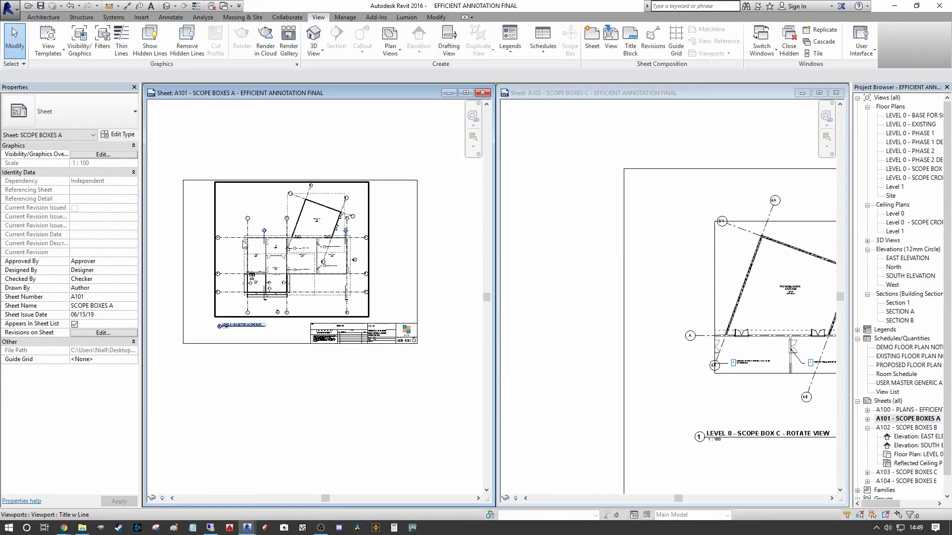
pyautogui.scroll(2, 323, 233)
pyautogui.click(677, 276)
pyautogui.moveTo(678, 276); pyautogui.dragTo(621, 267, button='middle')
pyautogui.scroll(-2, 620, 259)
pyautogui.scroll(4, 678, 283)
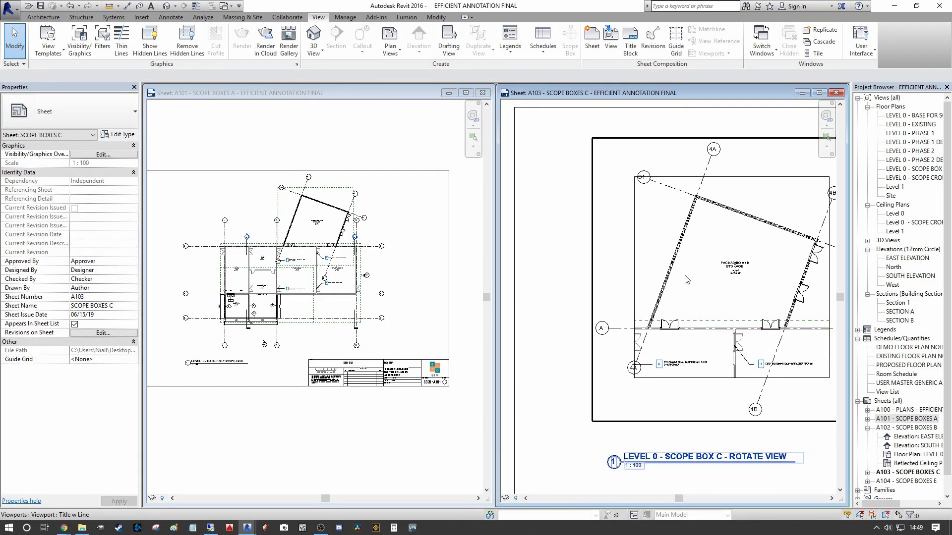
pyautogui.scroll(1, 684, 276)
pyautogui.moveTo(685, 276); pyautogui.dragTo(654, 281, button='middle')
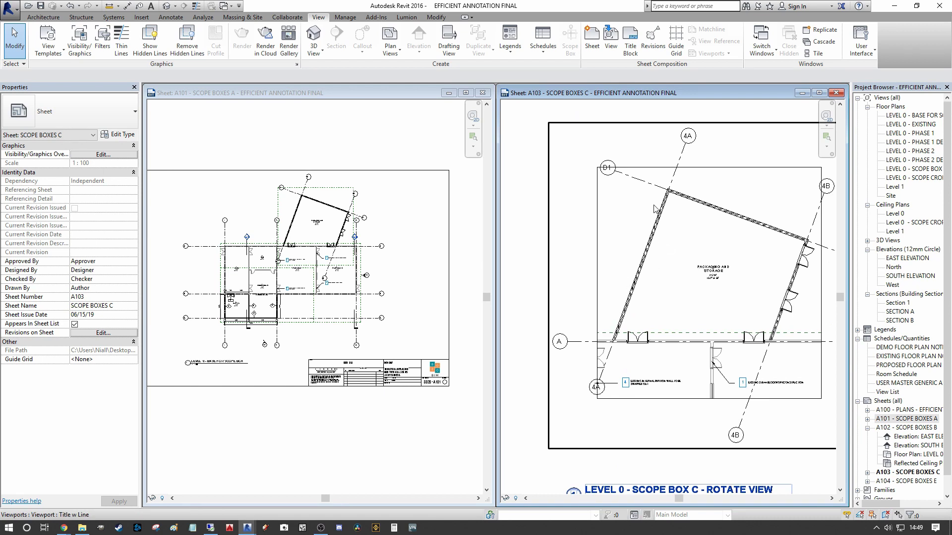
# Activate the LEVEL 0 - BASE FOR SCOPE BOX viewport on sheet A101 for editing.
pyautogui.click(387, 266)
pyautogui.scroll(2, 272, 195)
pyautogui.click(338, 190)
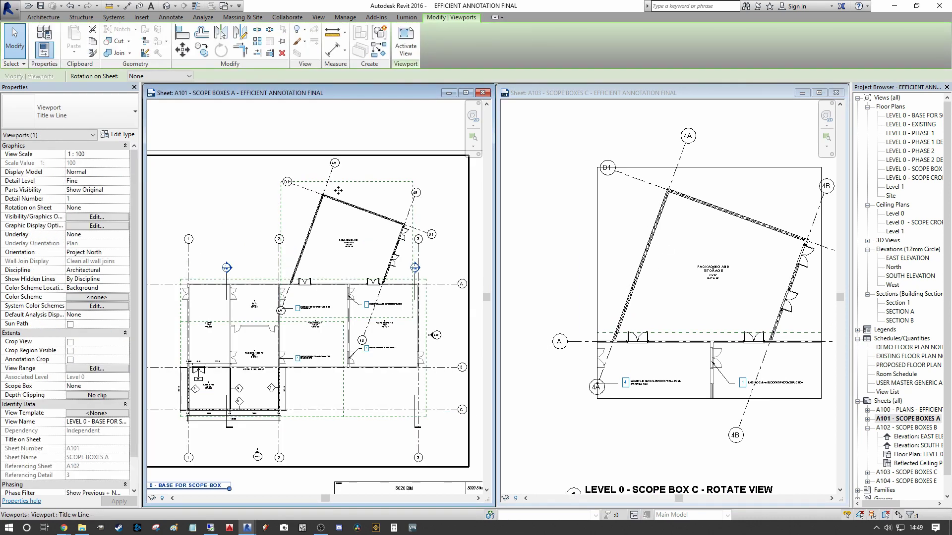
pyautogui.doubleClick(338, 190)
# Rotate Scope Box B 20° clockwise so it aligns with the angled packaging and storage extension.
pyautogui.click(374, 182)
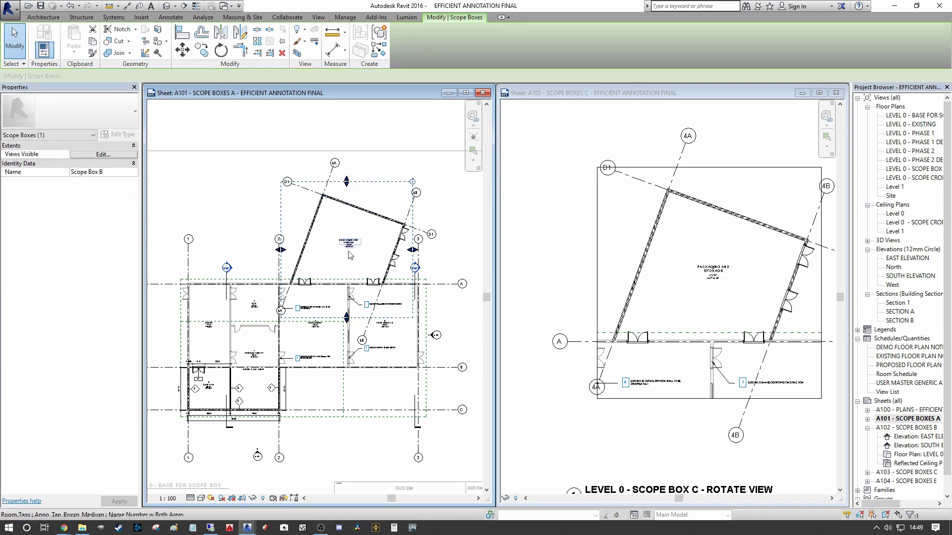
pyautogui.moveTo(422, 239); pyautogui.dragTo(403, 257, button='middle')
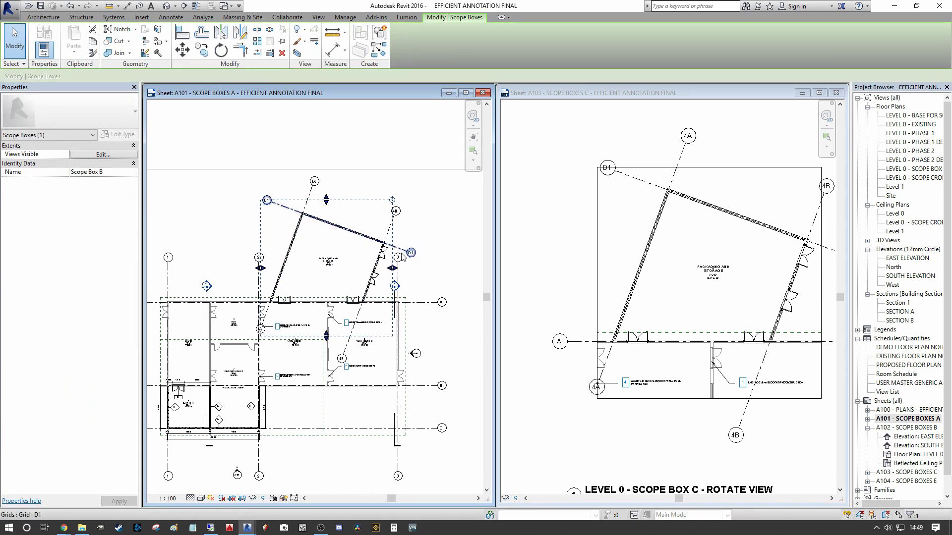
pyautogui.press('r')
pyautogui.press('o')
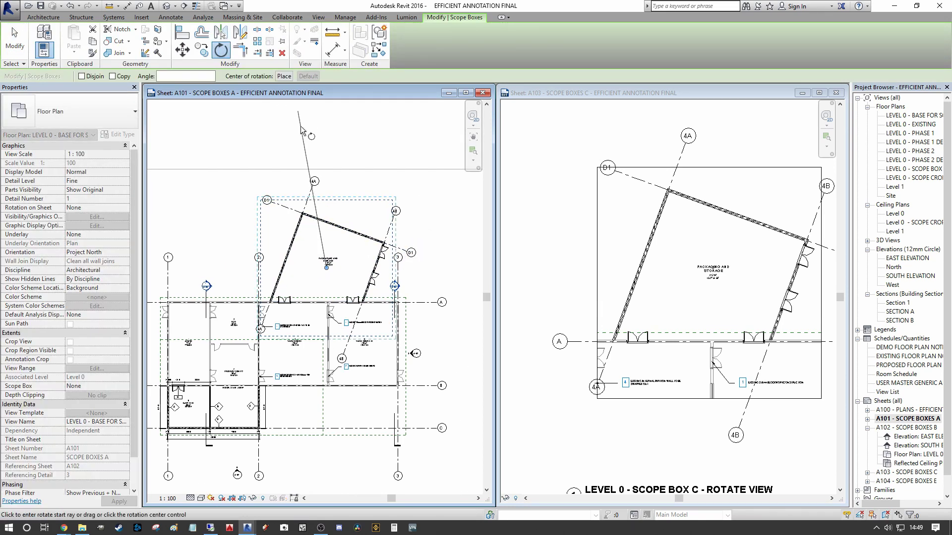
pyautogui.click(326, 125)
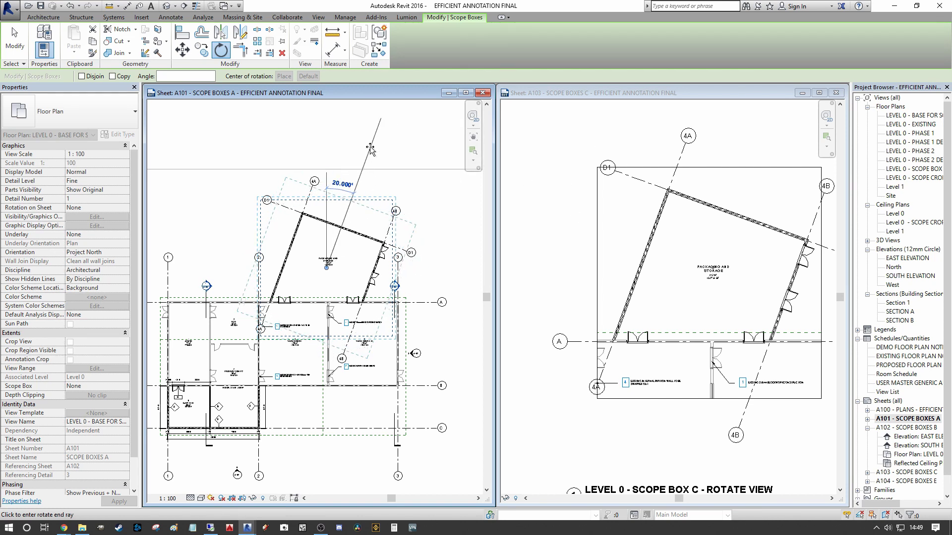
pyautogui.write('20')
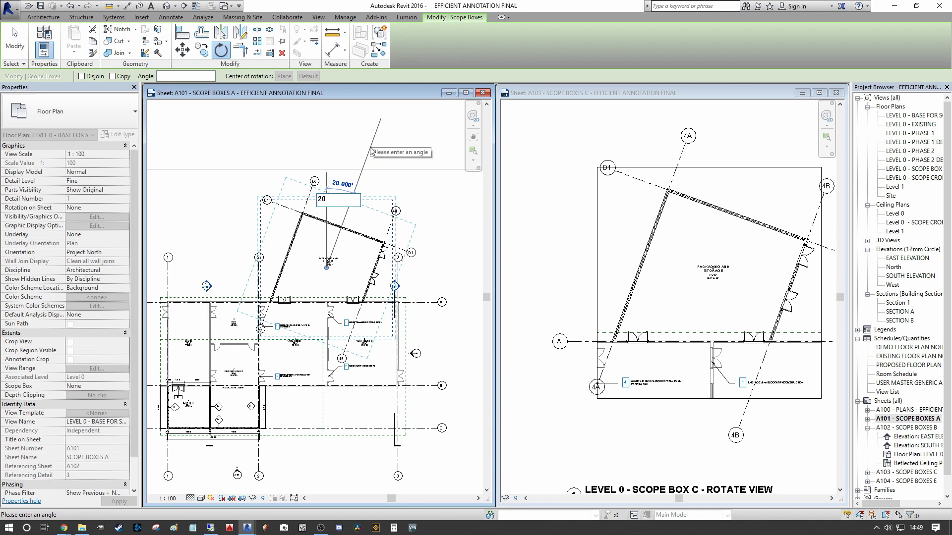
pyautogui.press('Return')
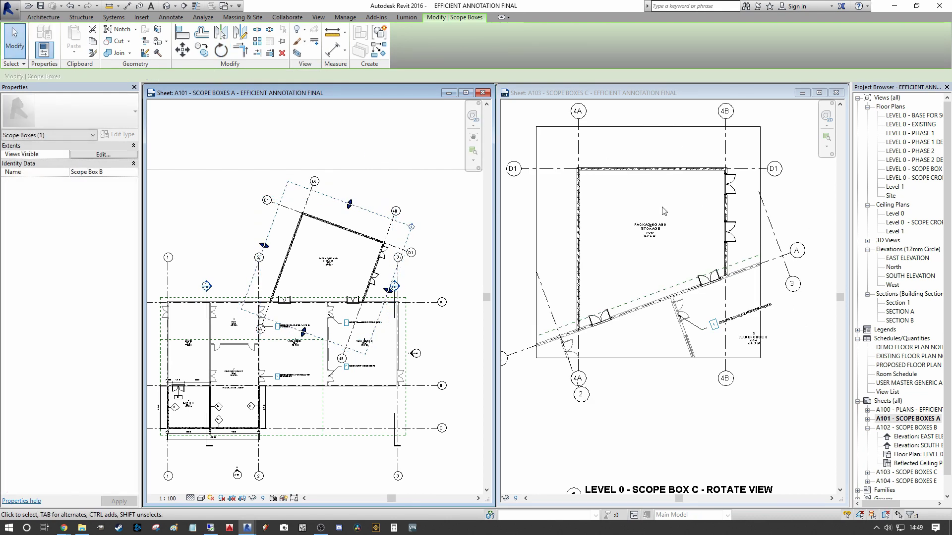
# Compare the rotated Scope Box B on sheet A101 with the LEVEL 0 - SCOPE BOX C - ROTATE VIEW viewport on sheet A103.
pyautogui.scroll(-3, 663, 210)
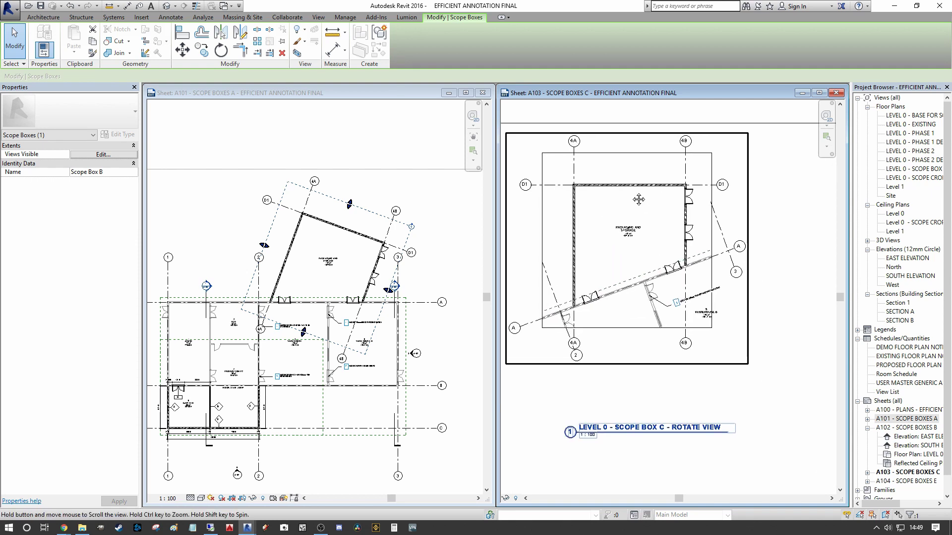
pyautogui.scroll(-2, 612, 349)
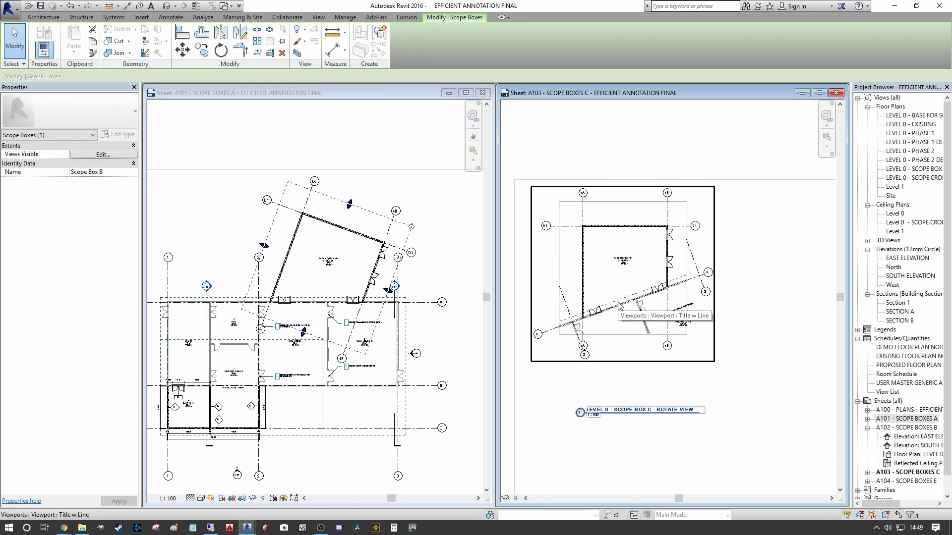
pyautogui.click(292, 318)
pyautogui.moveTo(314, 304); pyautogui.dragTo(319, 293, button='middle')
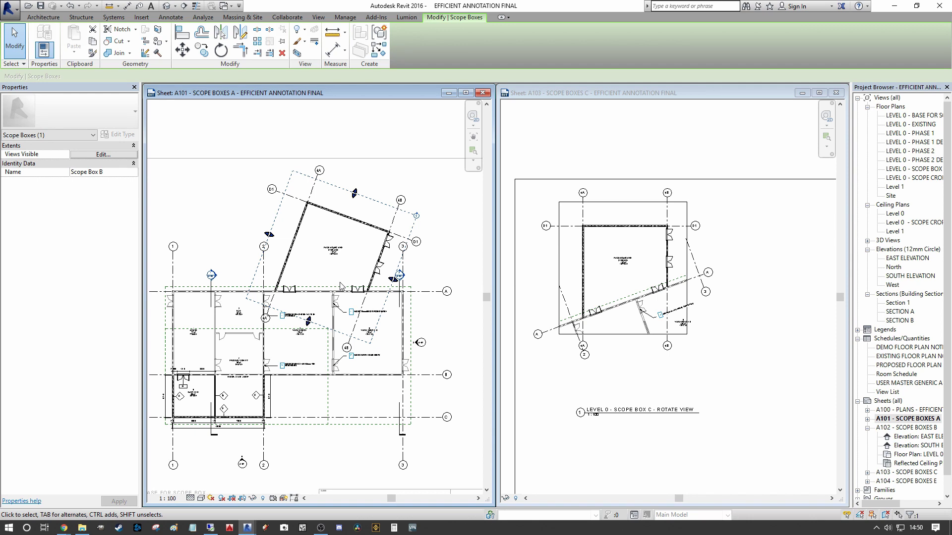
pyautogui.click(645, 242)
pyautogui.click(642, 242)
pyautogui.scroll(1, 610, 242)
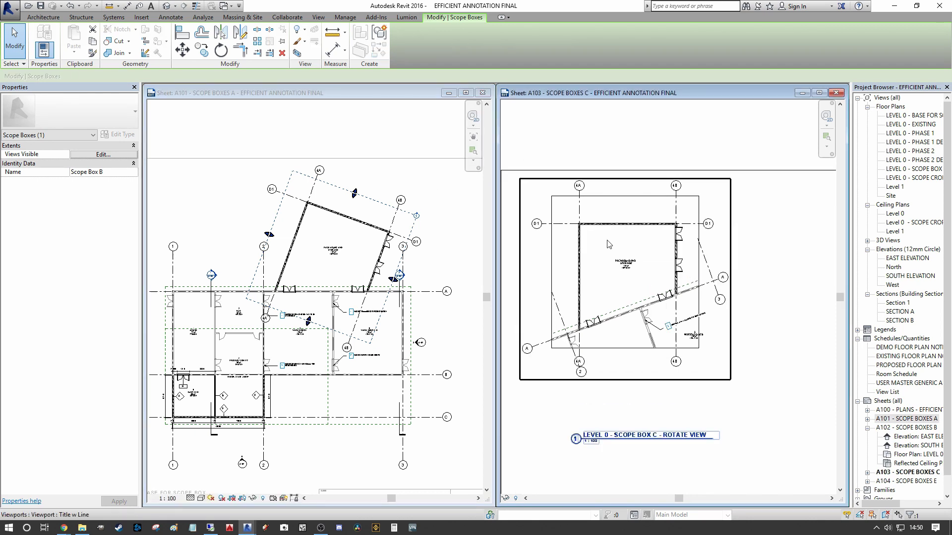
pyautogui.scroll(2, 600, 253)
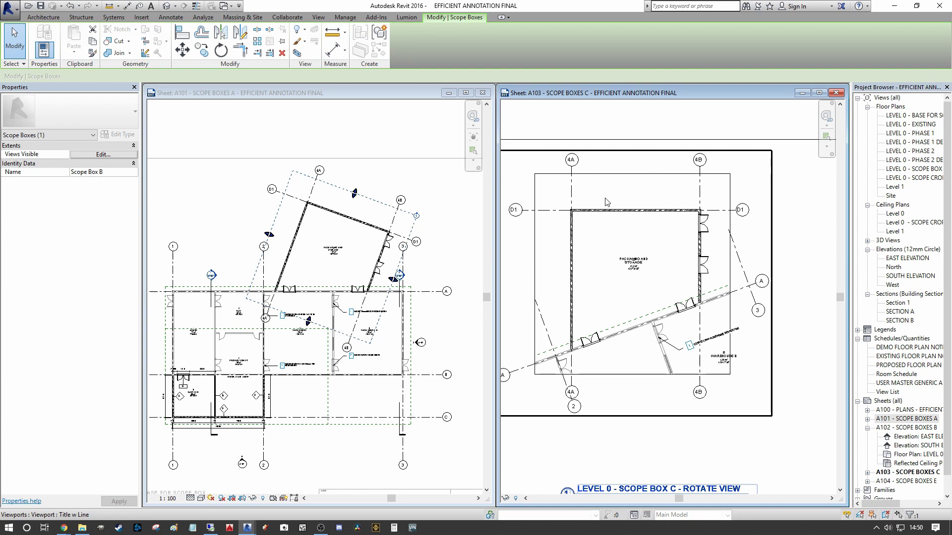
pyautogui.scroll(-1, 640, 217)
pyautogui.moveTo(634, 220); pyautogui.dragTo(626, 222, button='middle')
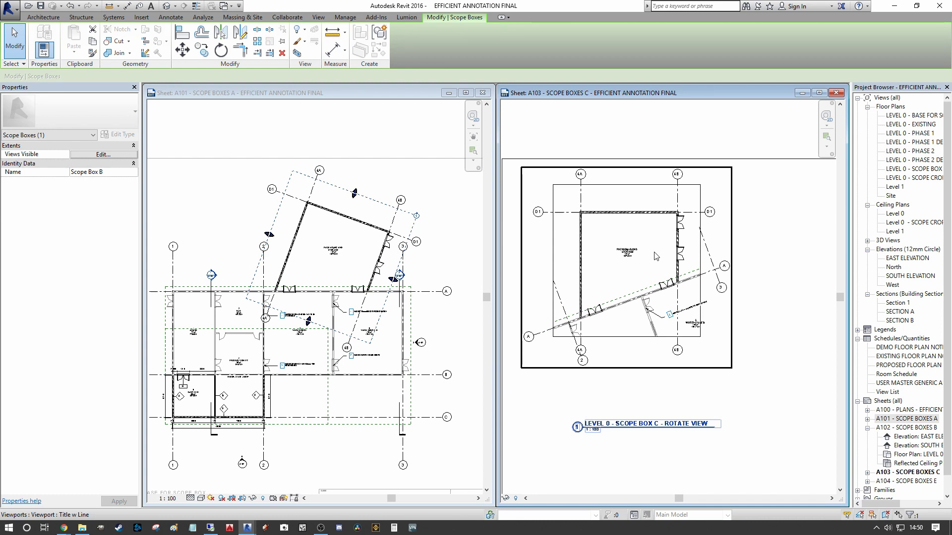
# Try setting the Scope Box of the ROTATE VIEW viewport on sheet A103 to None.
pyautogui.click(688, 285)
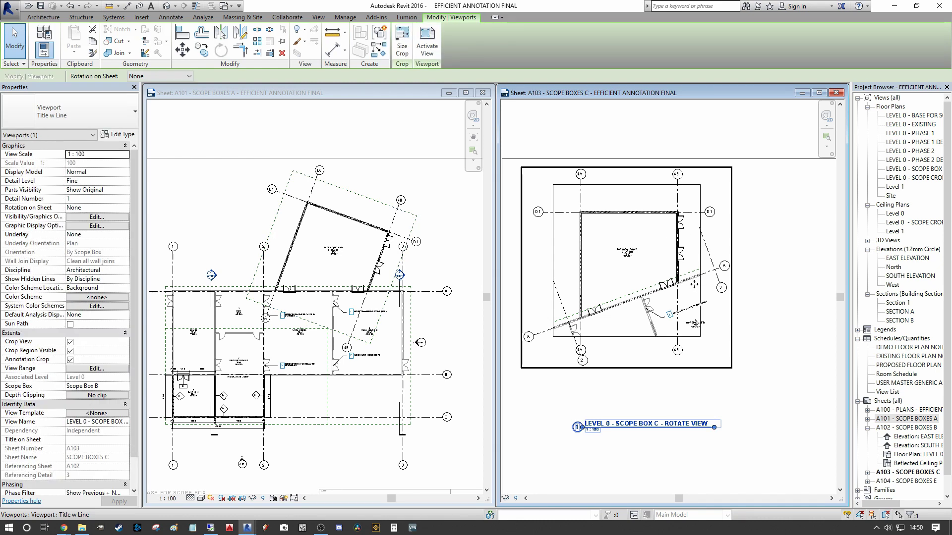
pyautogui.click(122, 386)
pyautogui.click(82, 395)
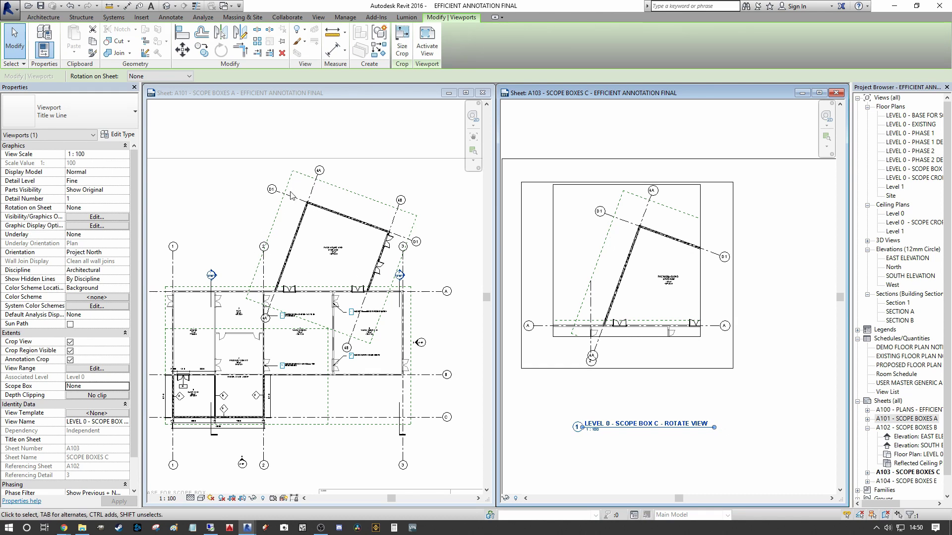
pyautogui.press('Escape')
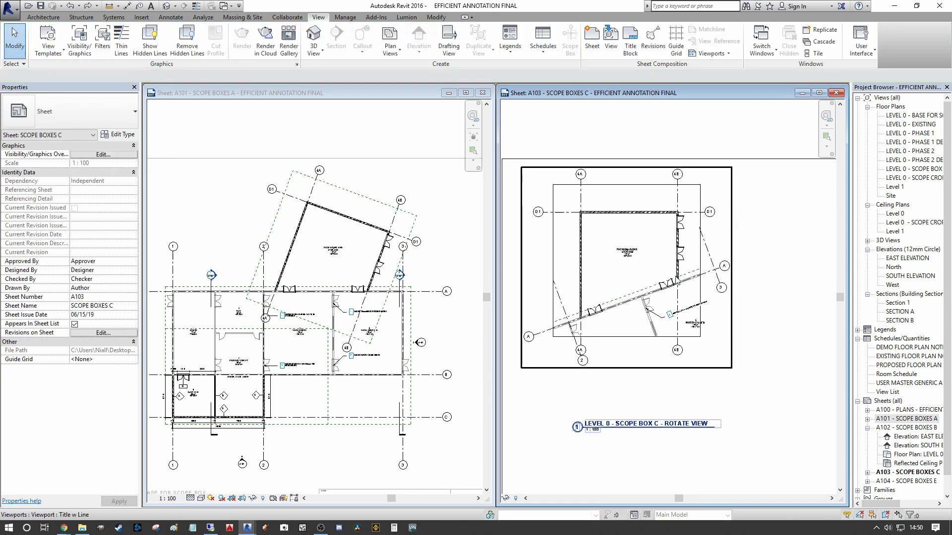
pyautogui.scroll(-2, 667, 273)
pyautogui.moveTo(740, 303); pyautogui.dragTo(727, 293, button='middle')
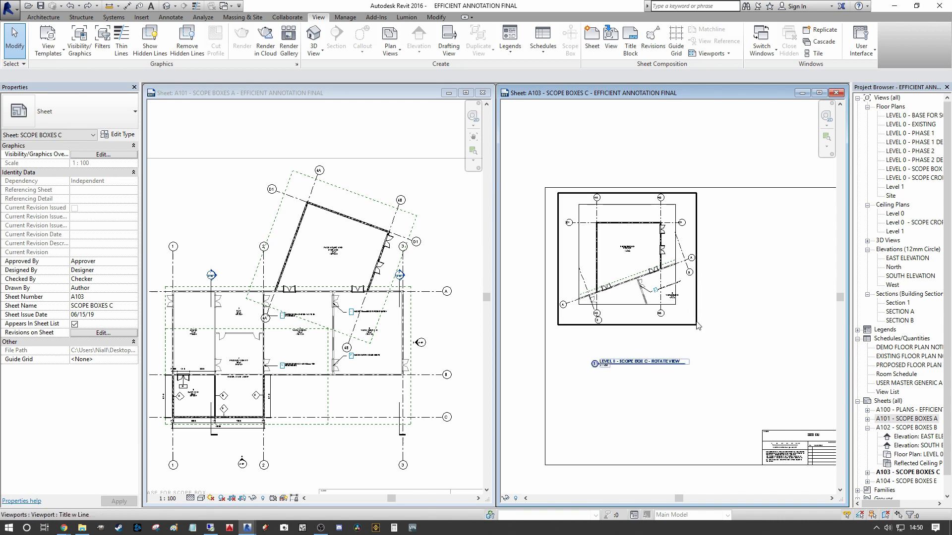
pyautogui.scroll(-1, 700, 318)
pyautogui.moveTo(716, 307); pyautogui.dragTo(723, 302, button='middle')
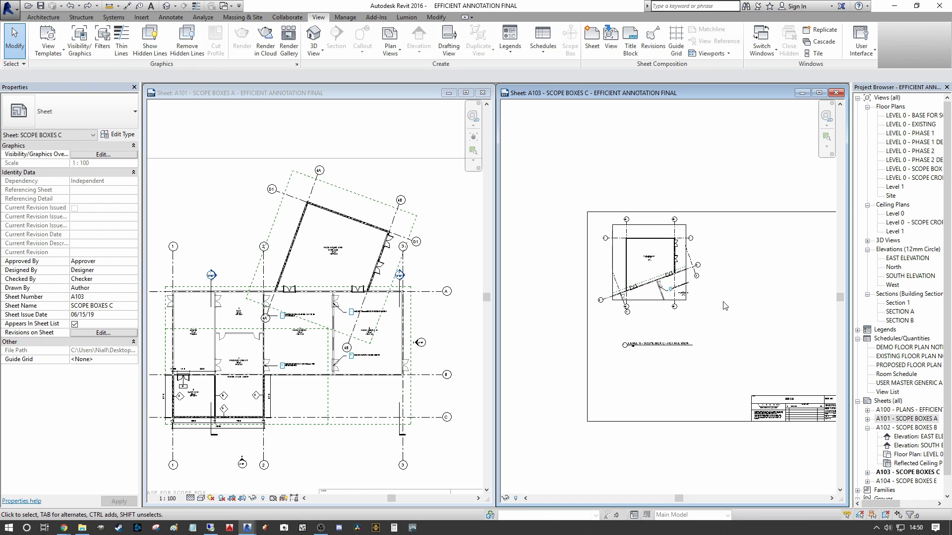
pyautogui.scroll(-1, 725, 306)
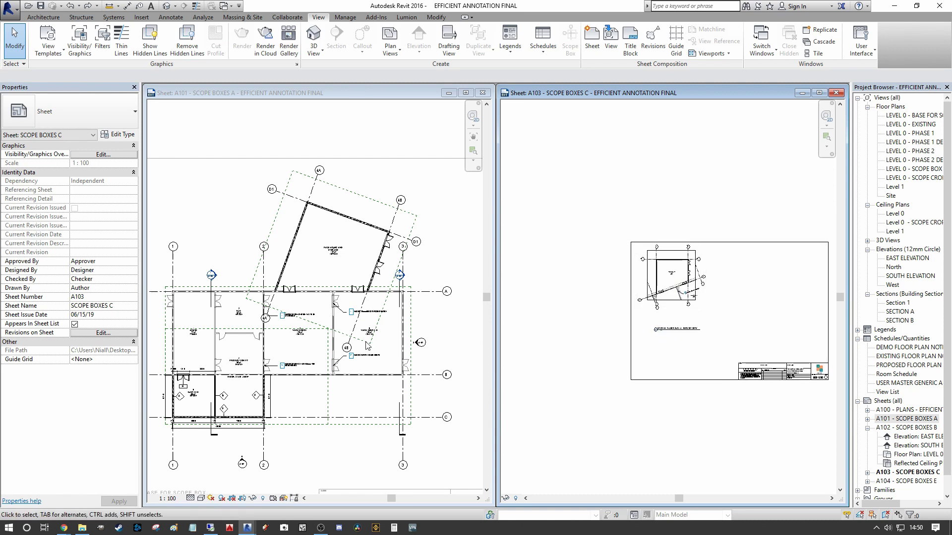
# Try pulling the end of grid A beside grid 1 inward in the sheet A101 plan.
pyautogui.doubleClick(381, 331)
pyautogui.scroll(-4, 381, 331)
pyautogui.moveTo(380, 330); pyautogui.dragTo(397, 305)
pyautogui.moveTo(397, 305); pyautogui.dragTo(408, 300, button='middle')
pyautogui.scroll(3, 376, 318)
pyautogui.moveTo(349, 320); pyautogui.dragTo(336, 295, button='middle')
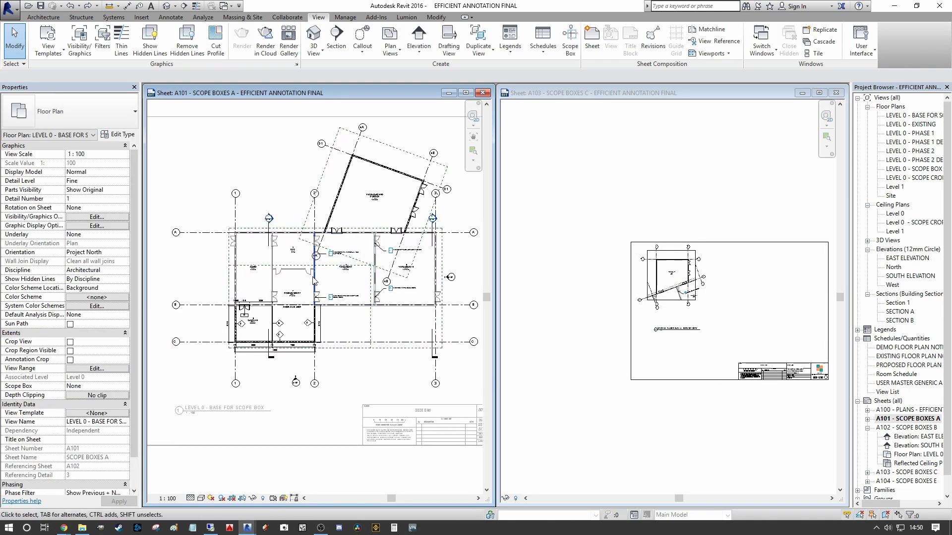
pyautogui.click(194, 236)
pyautogui.scroll(2, 188, 230)
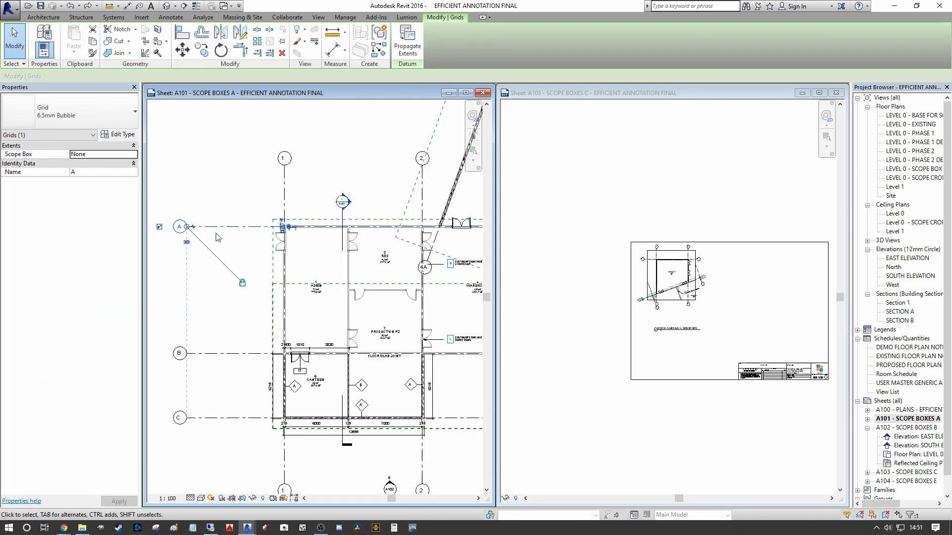
pyautogui.moveTo(187, 231); pyautogui.dragTo(216, 229)
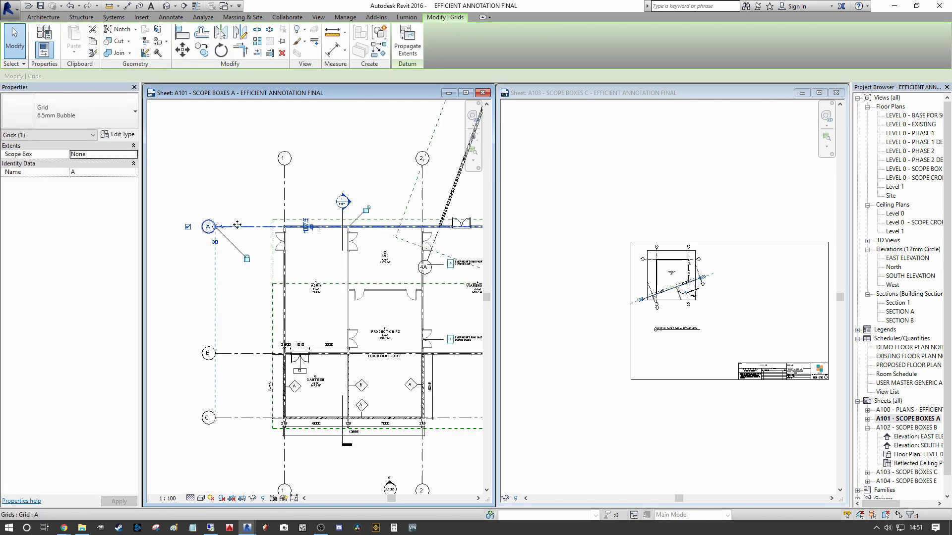
pyautogui.press('Escape')
# Select all 6.5mm Bubble grid instances in the entire project, starting from grid A on sheet A101.
pyautogui.scroll(-5, 233, 223)
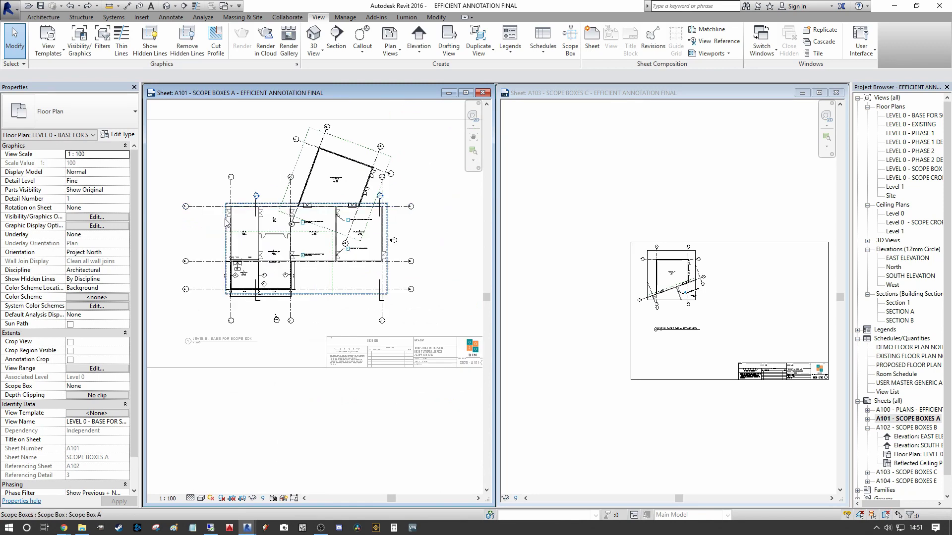
pyautogui.moveTo(225, 222); pyautogui.dragTo(226, 255, button='middle')
pyautogui.scroll(1, 238, 246)
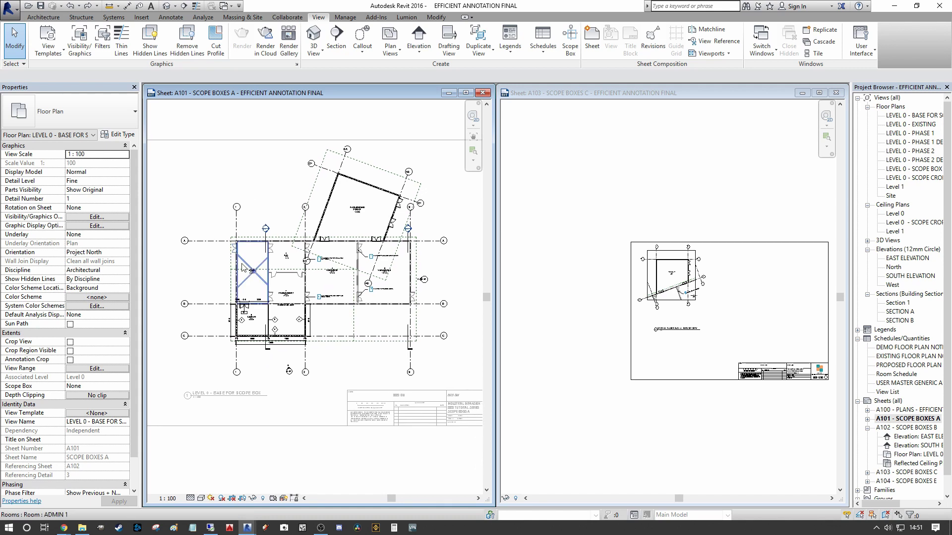
pyautogui.click(206, 243)
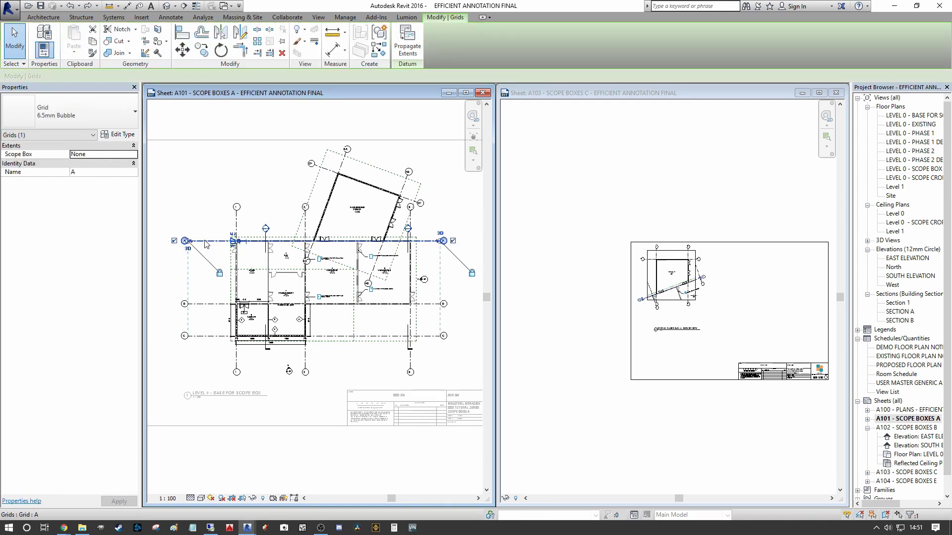
pyautogui.rightClick(206, 242)
pyautogui.moveTo(285, 390)
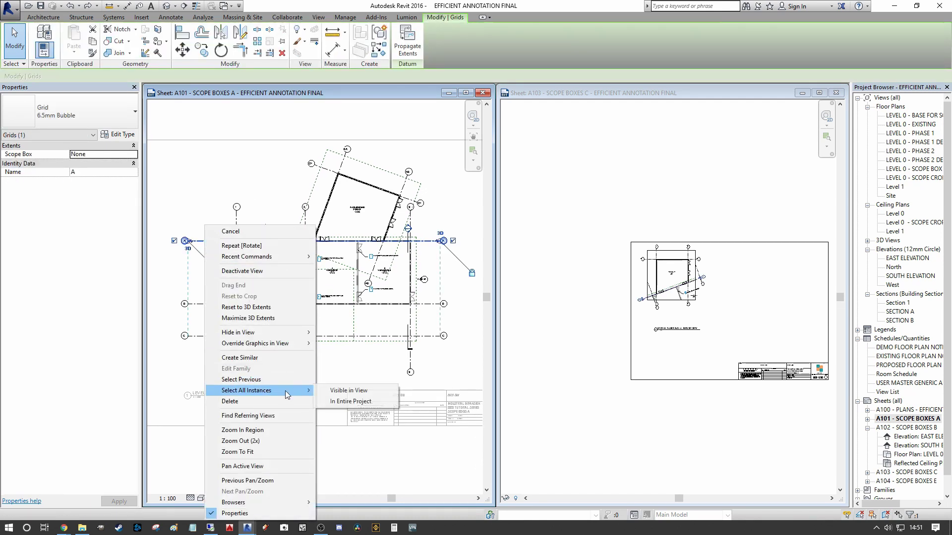
pyautogui.click(337, 404)
pyautogui.moveTo(376, 275); pyautogui.dragTo(382, 282, button='middle')
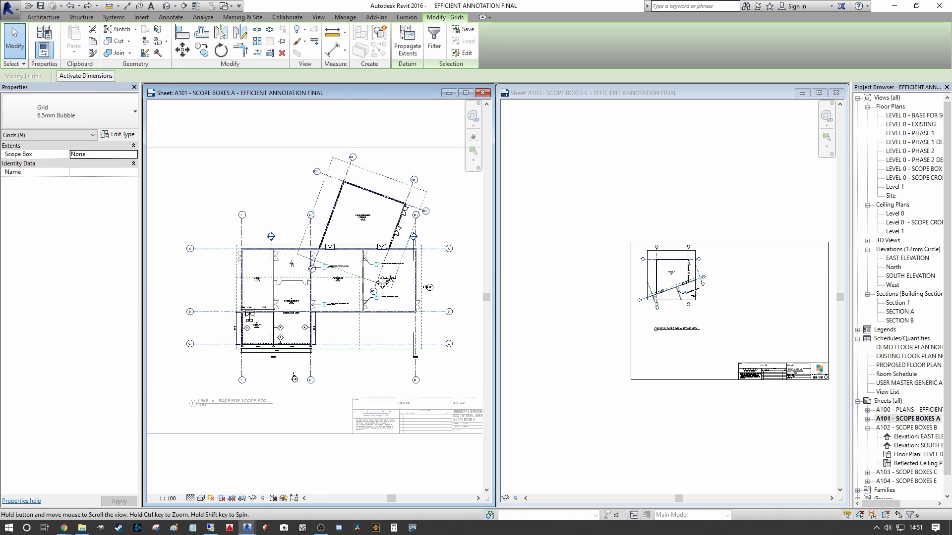
pyautogui.scroll(3, 358, 174)
pyautogui.moveTo(363, 186); pyautogui.dragTo(335, 198, button='middle')
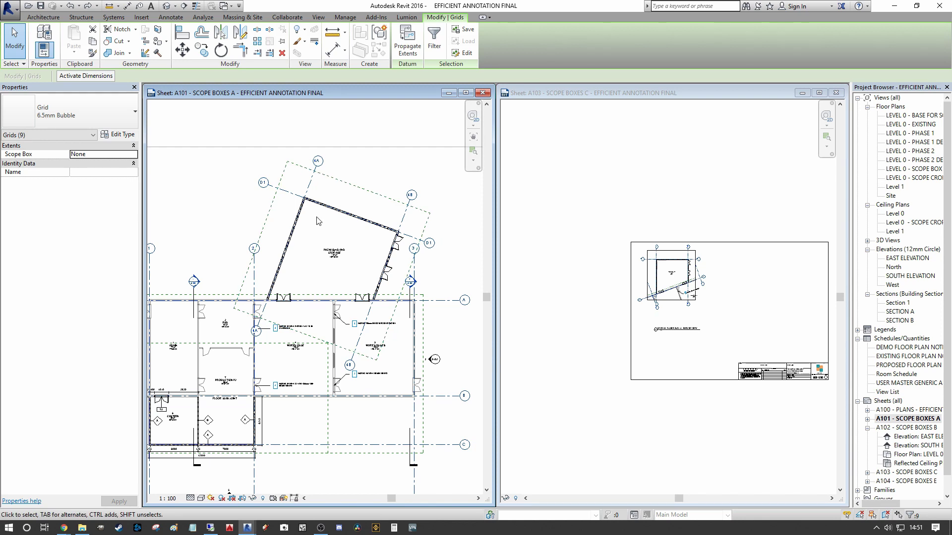
pyautogui.moveTo(303, 235); pyautogui.dragTo(322, 212, button='middle')
pyautogui.scroll(-1, 348, 211)
pyautogui.scroll(-1, 349, 211)
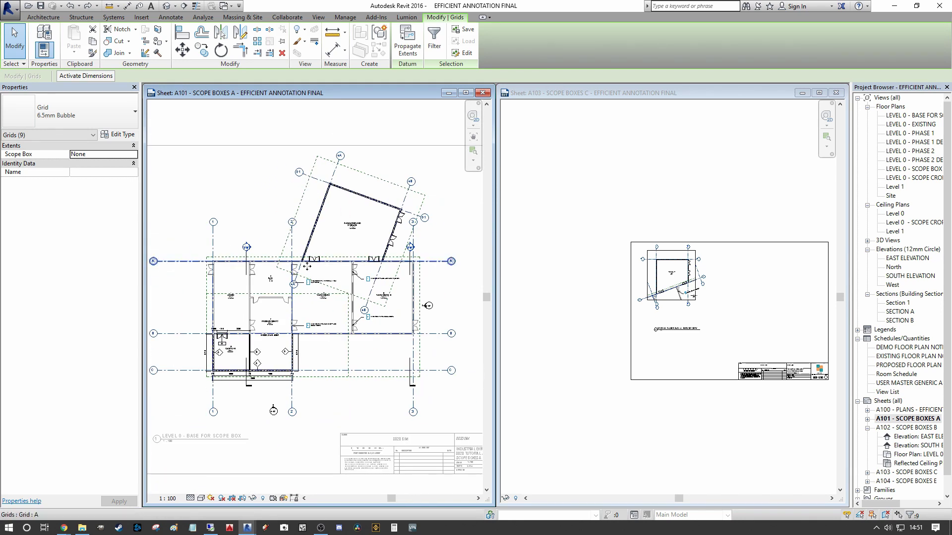
# Remove grids D1, 4A and 4B from the selected grids and assign Scope Box A to the remaining orthogonal grids.
pyautogui.moveTo(363, 257); pyautogui.dragTo(364, 262, button='middle')
pyautogui.moveTo(311, 203); pyautogui.dragTo(277, 204, button='middle')
pyautogui.scroll(1, 275, 204)
pyautogui.scroll(1, 276, 204)
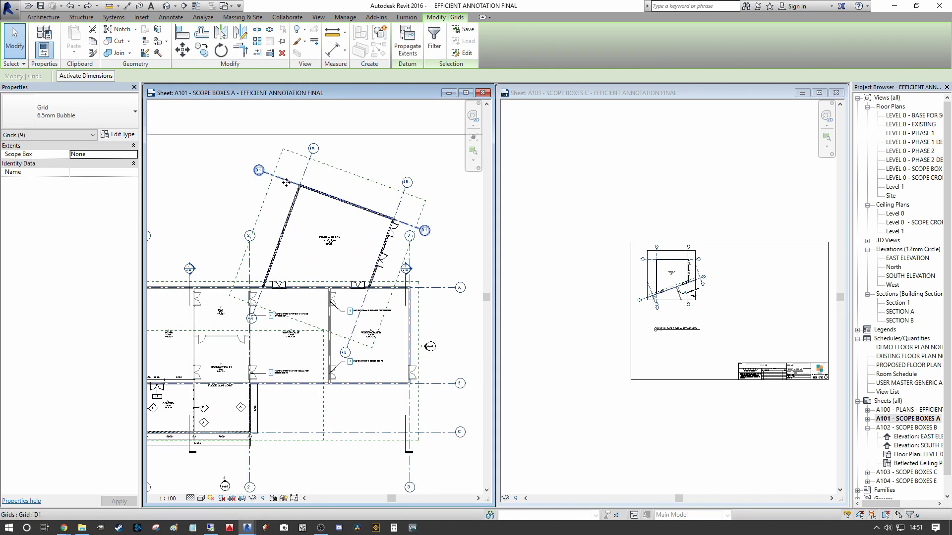
pyautogui.keyDown('shift'); pyautogui.click(287, 180); pyautogui.keyUp('shift')
pyautogui.keyDown('shift'); pyautogui.click(309, 171); pyautogui.keyUp('shift')
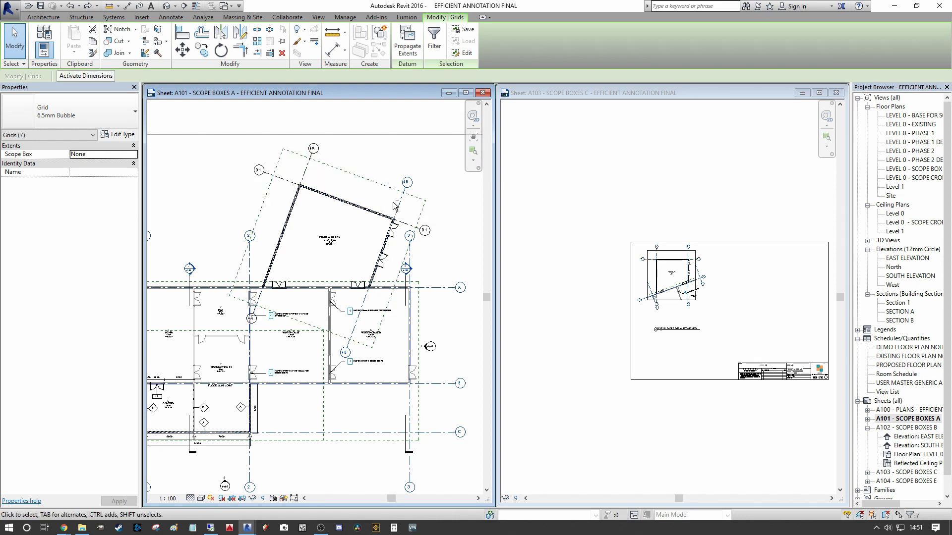
pyautogui.keyDown('shift'); pyautogui.click(401, 198); pyautogui.keyUp('shift')
pyautogui.scroll(-2, 419, 193)
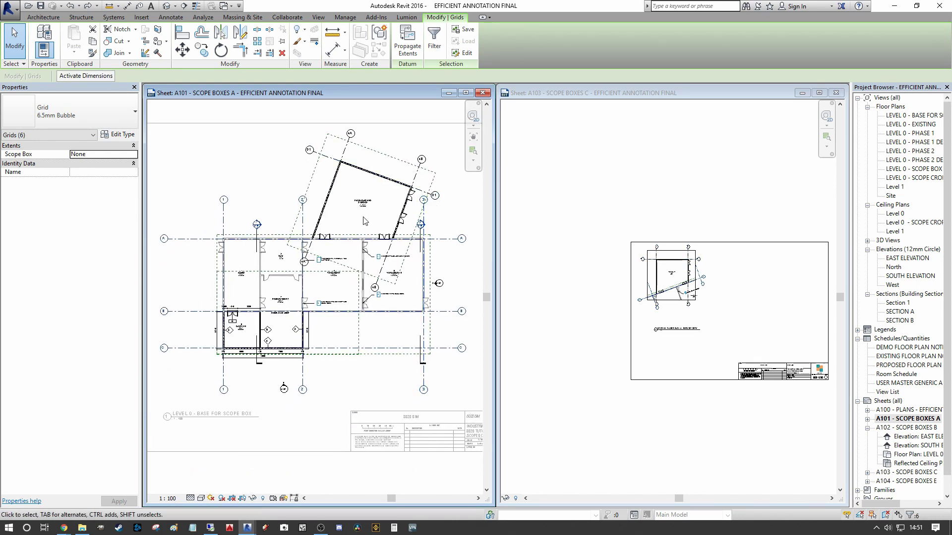
pyautogui.click(134, 155)
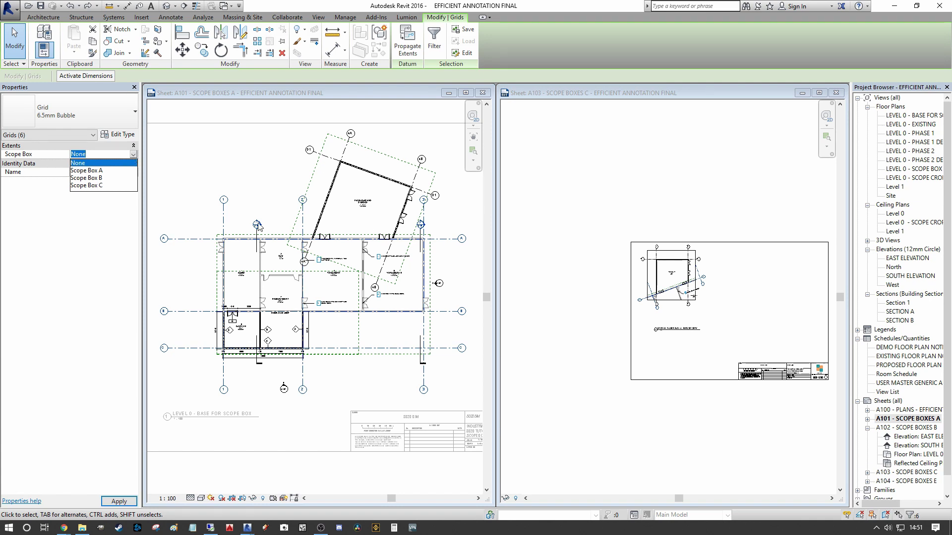
pyautogui.click(94, 170)
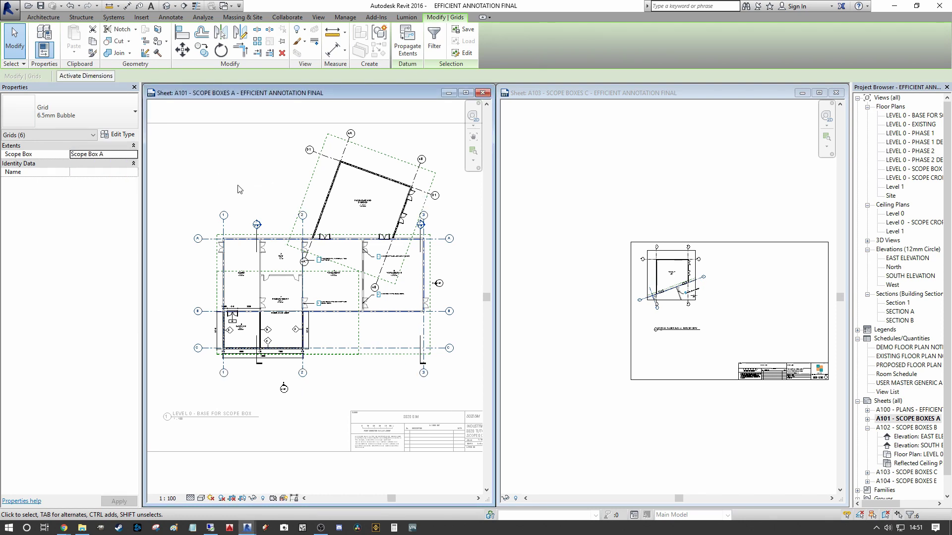
# Select grid A on sheet A101 and inspect its model end and bubble end where it meets Scope Box A.
pyautogui.moveTo(240, 191); pyautogui.dragTo(253, 184, button='middle')
pyautogui.scroll(7, 200, 262)
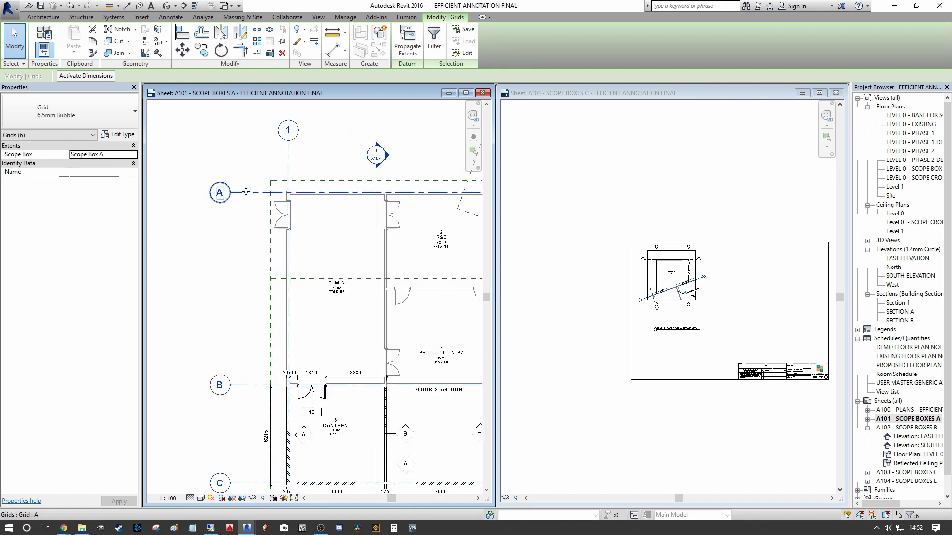
pyautogui.click(243, 192)
pyautogui.scroll(-4, 248, 198)
pyautogui.moveTo(252, 227); pyautogui.dragTo(253, 229, button='middle')
pyautogui.scroll(5, 254, 229)
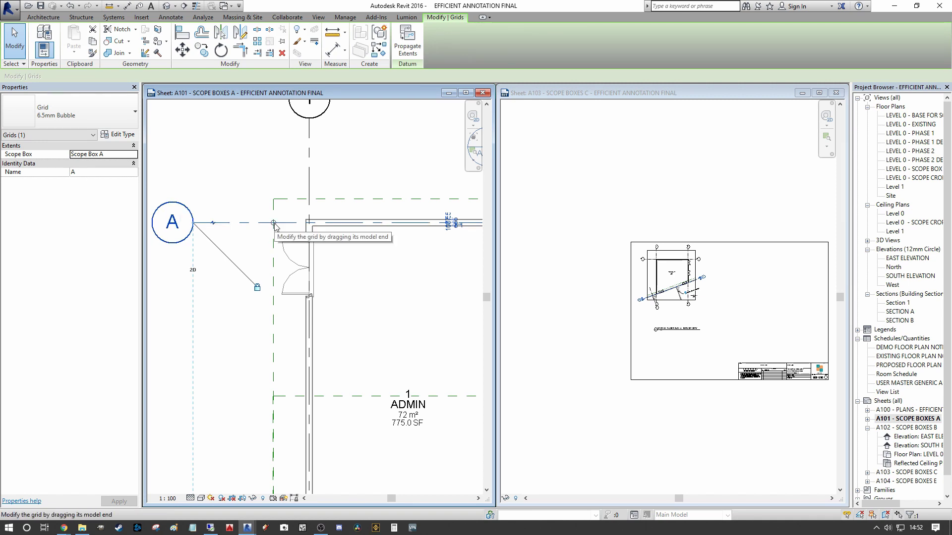
pyautogui.scroll(-4, 277, 228)
pyautogui.scroll(3, 238, 223)
pyautogui.scroll(-3, 239, 224)
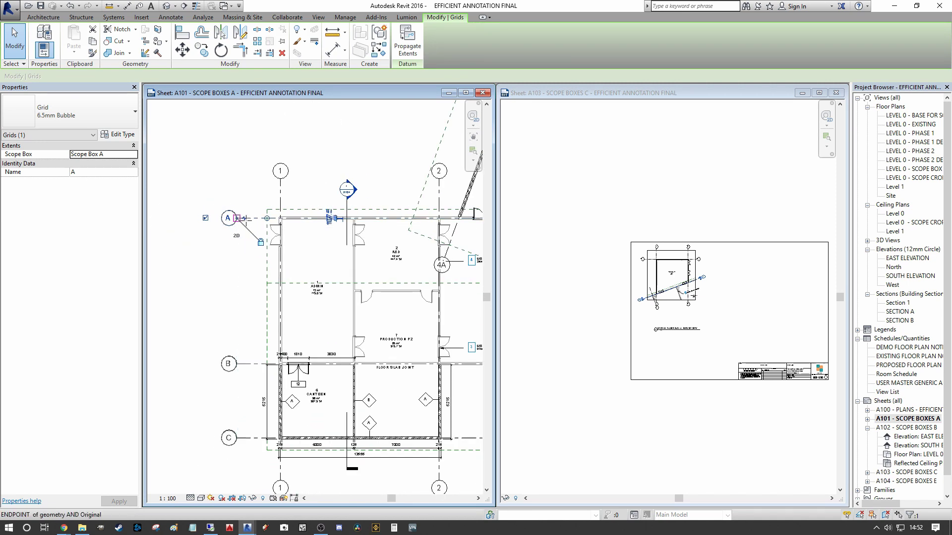
# Try adjusting the 2D bubble end of grid A beside grid 1, and clear the grid selection.
pyautogui.moveTo(236, 219)
pyautogui.mouseDown()
pyautogui.moveTo(217, 219)
pyautogui.moveTo(236, 221)
pyautogui.mouseUp()
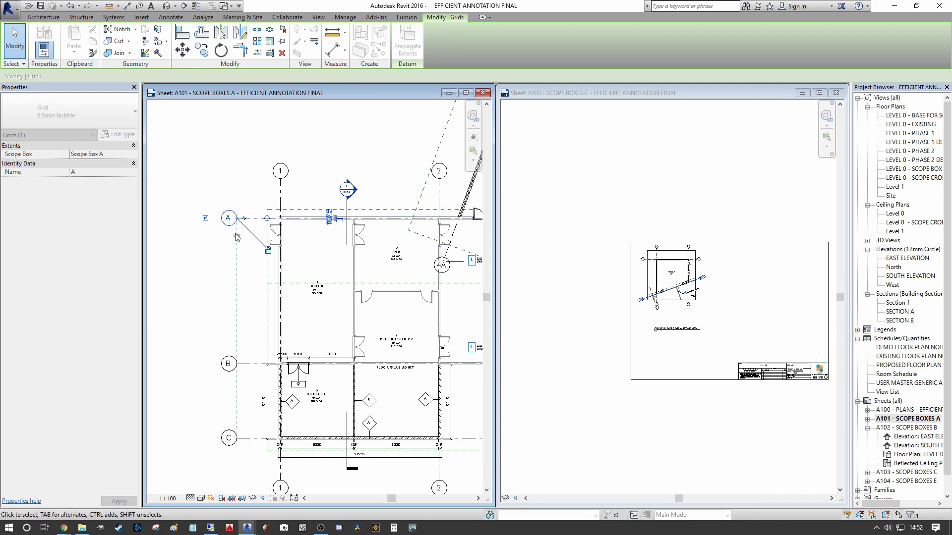
pyautogui.scroll(-4, 266, 246)
pyautogui.moveTo(278, 238); pyautogui.dragTo(248, 258, button='middle')
pyautogui.scroll(3, 263, 244)
pyautogui.scroll(2, 247, 261)
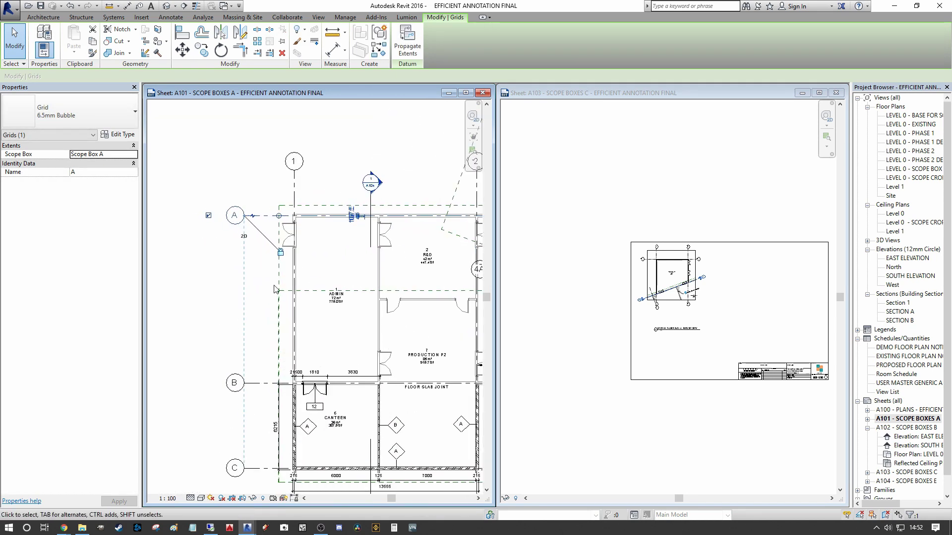
pyautogui.scroll(-3, 286, 194)
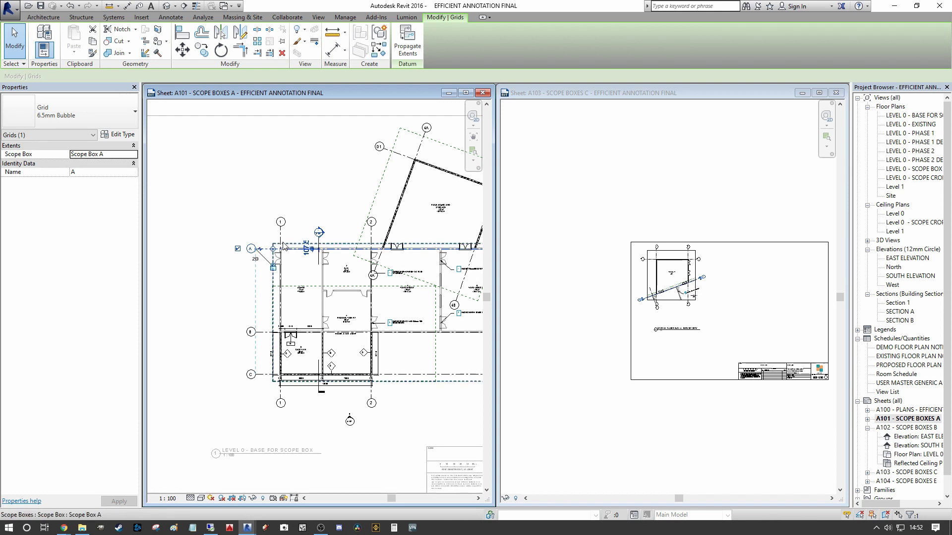
pyautogui.scroll(-4, 279, 218)
pyautogui.press('Escape')
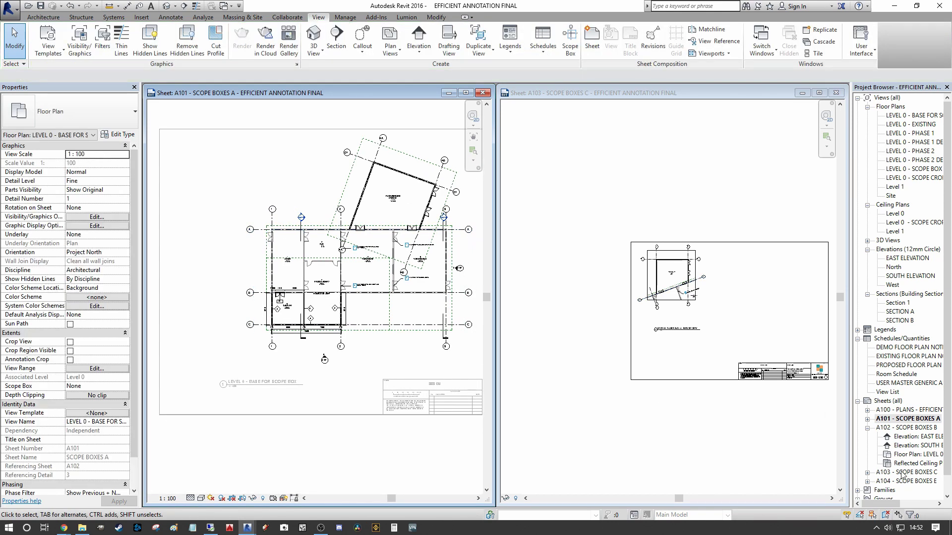
# Open sheet A104 - SCOPE BOXES E and activate its SECTION A viewport.
pyautogui.doubleClick(918, 481)
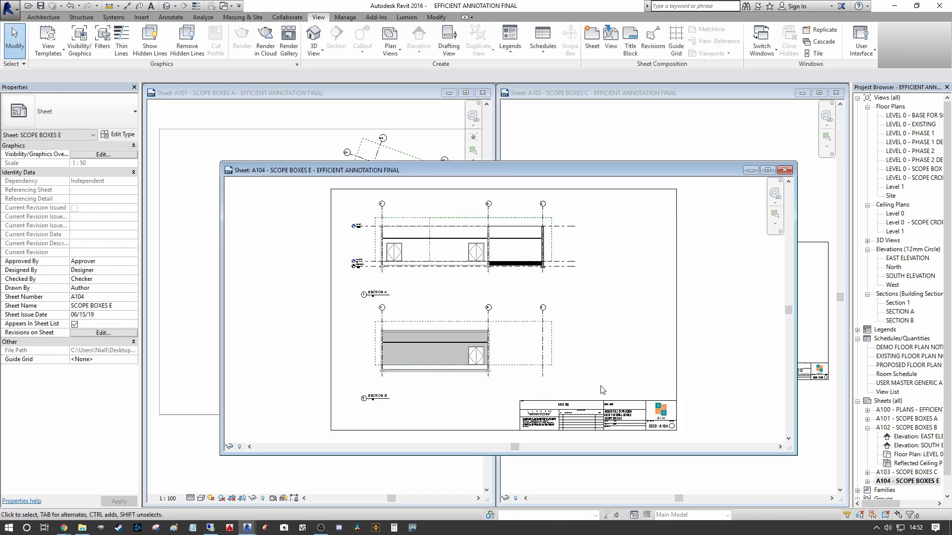
pyautogui.scroll(4, 397, 258)
pyautogui.scroll(-4, 367, 243)
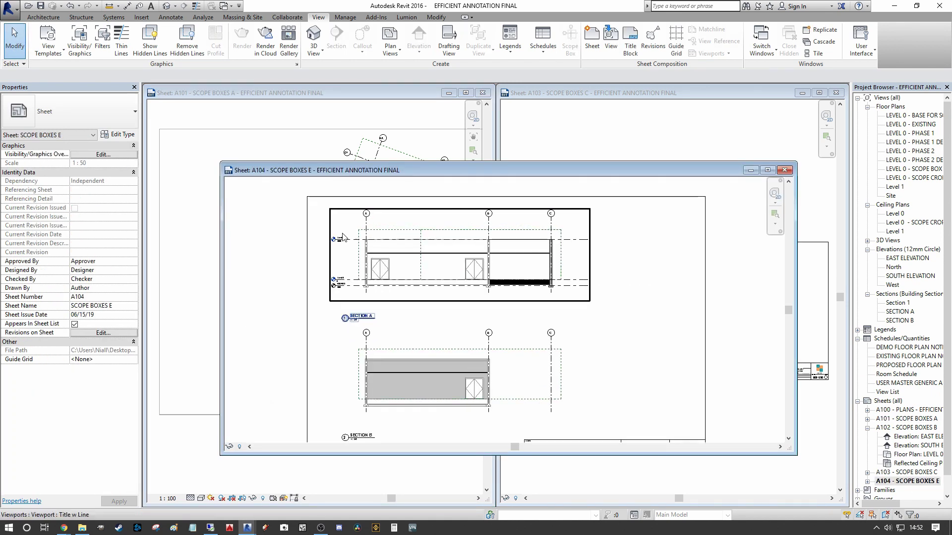
pyautogui.doubleClick(351, 247)
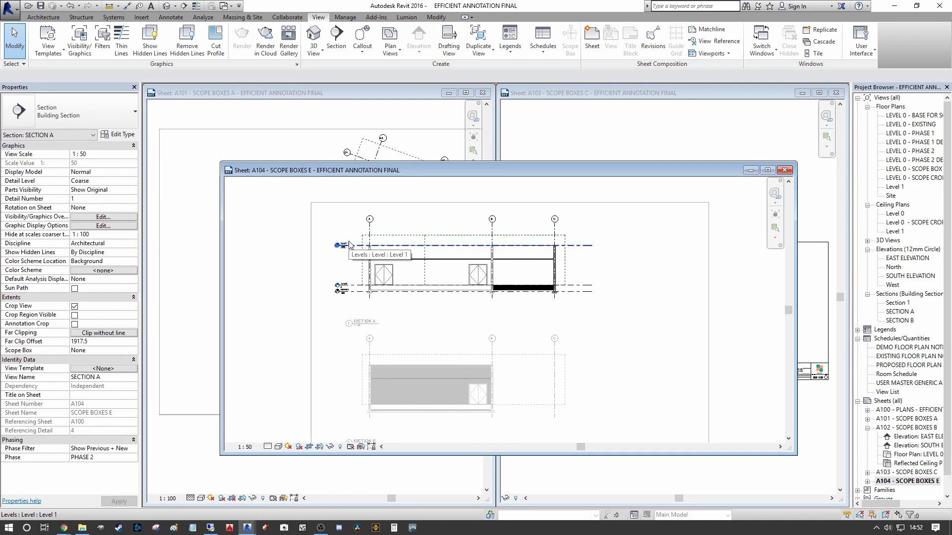
# Select all Circle Head - Project Datum levels in the entire project and assign Scope Box A, disassociating the levels that do not intersect it.
pyautogui.click(349, 244)
pyautogui.rightClick(349, 244)
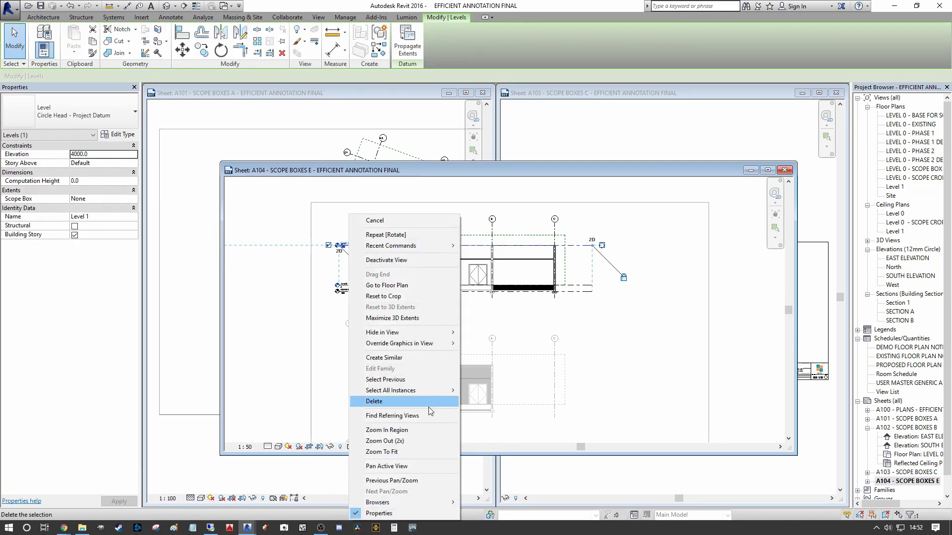
pyautogui.moveTo(415, 390)
pyautogui.click(493, 401)
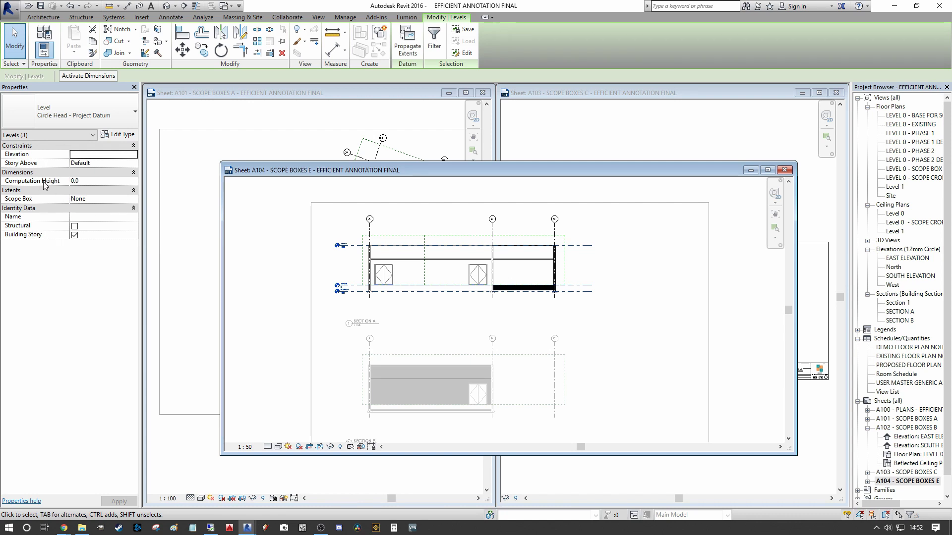
pyautogui.click(134, 199)
pyautogui.click(87, 215)
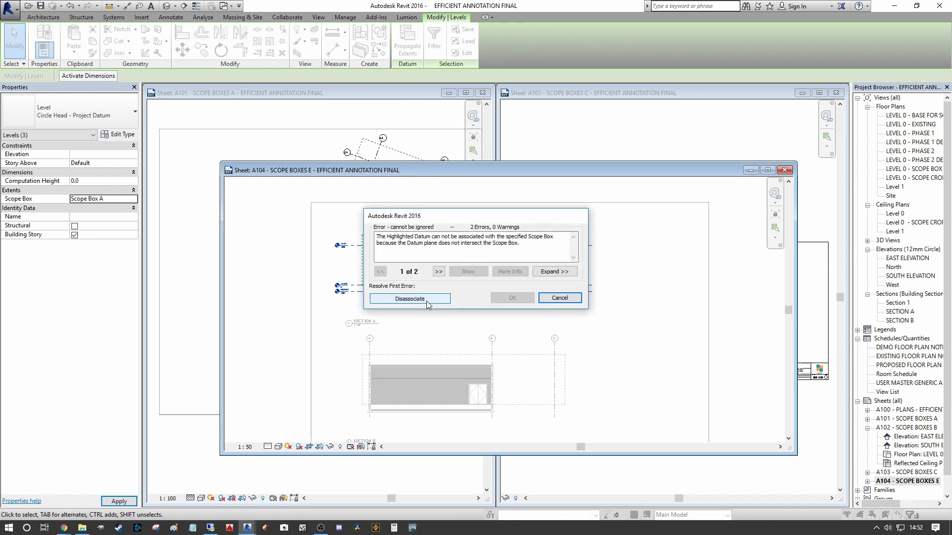
pyautogui.click(410, 299)
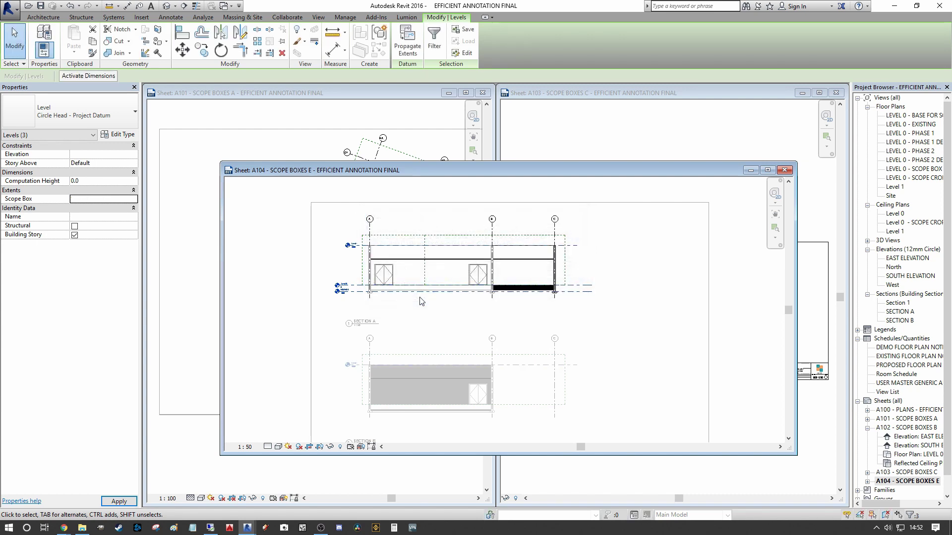
# Examine both ends of the level lines against the Scope Box A outline in SECTION A.
pyautogui.scroll(2, 392, 278)
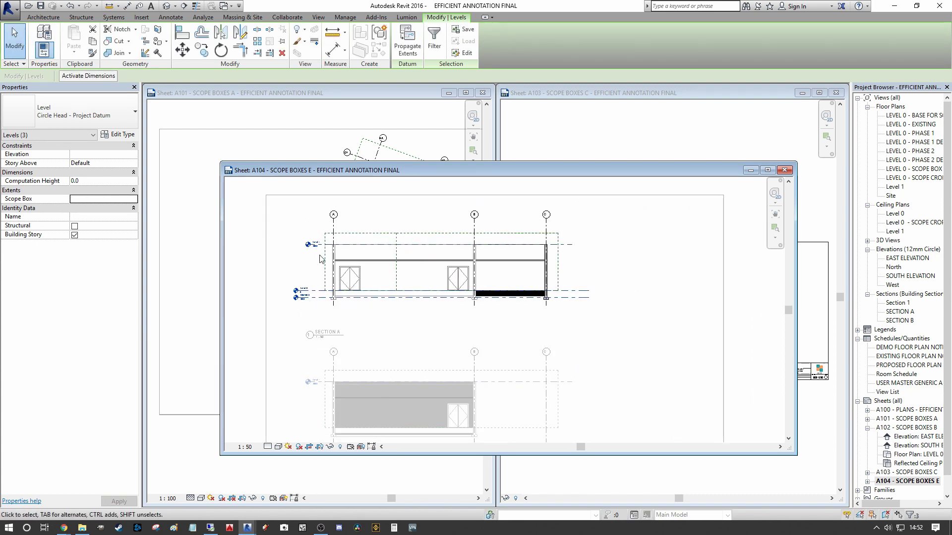
pyautogui.scroll(2, 332, 214)
pyautogui.scroll(-2, 258, 218)
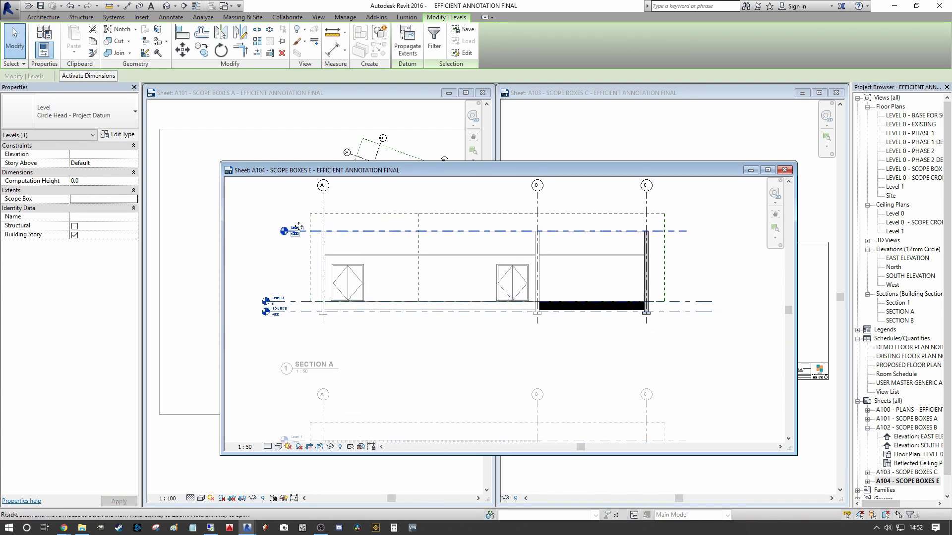
pyautogui.scroll(1, 401, 283)
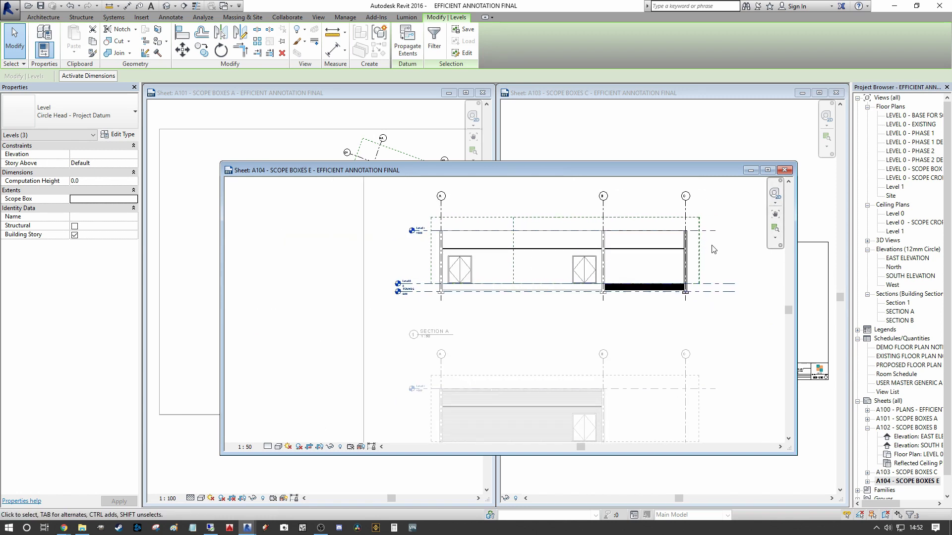
pyautogui.scroll(1, 409, 287)
pyautogui.scroll(-2, 374, 289)
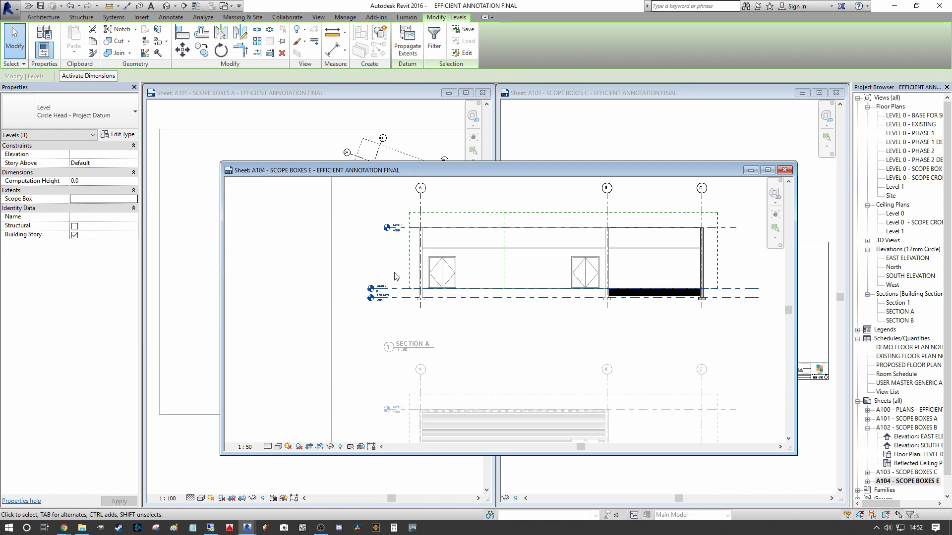
# Compare the Scope Box settings of Level 0 and Level 1 and inspect the model end of Level 1.
pyautogui.click(389, 286)
pyautogui.scroll(1, 389, 286)
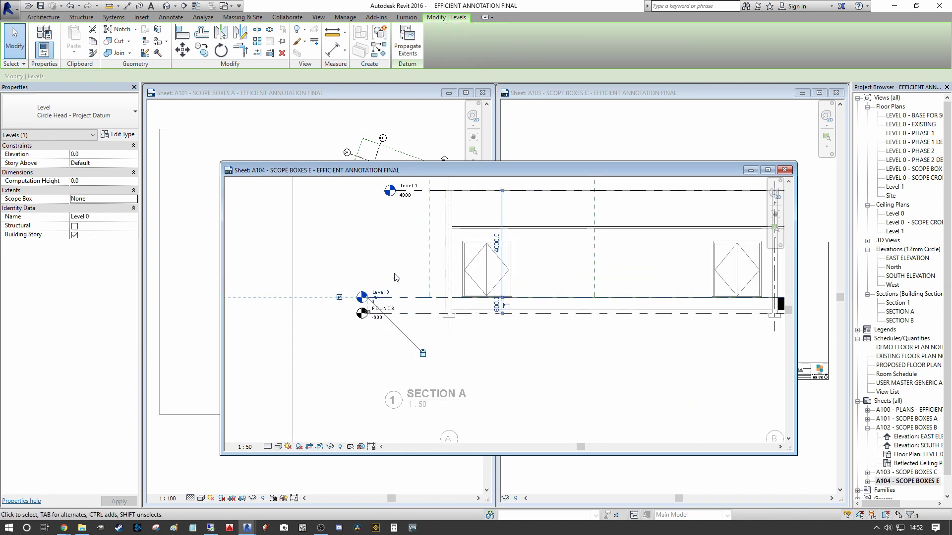
pyautogui.scroll(1, 397, 282)
pyautogui.click(424, 231)
pyautogui.scroll(3, 423, 230)
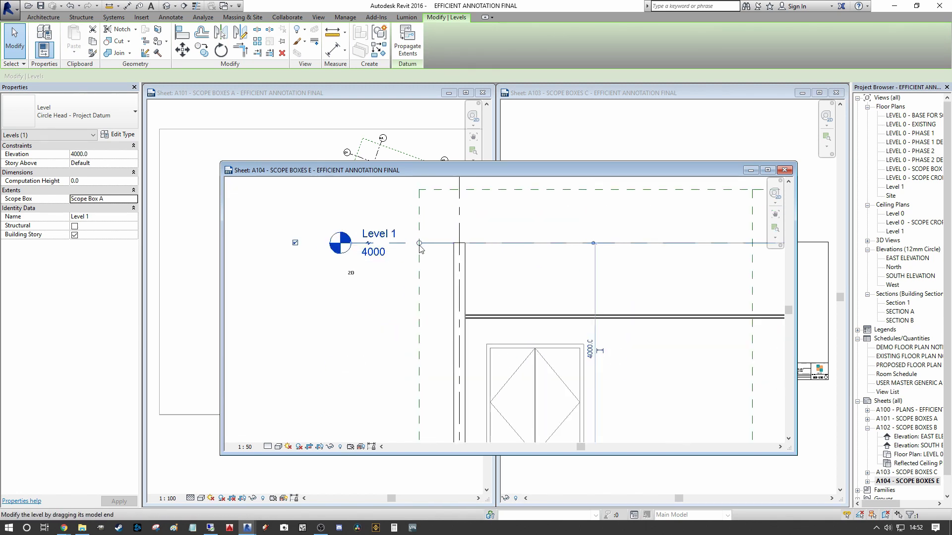
pyautogui.scroll(-1, 419, 248)
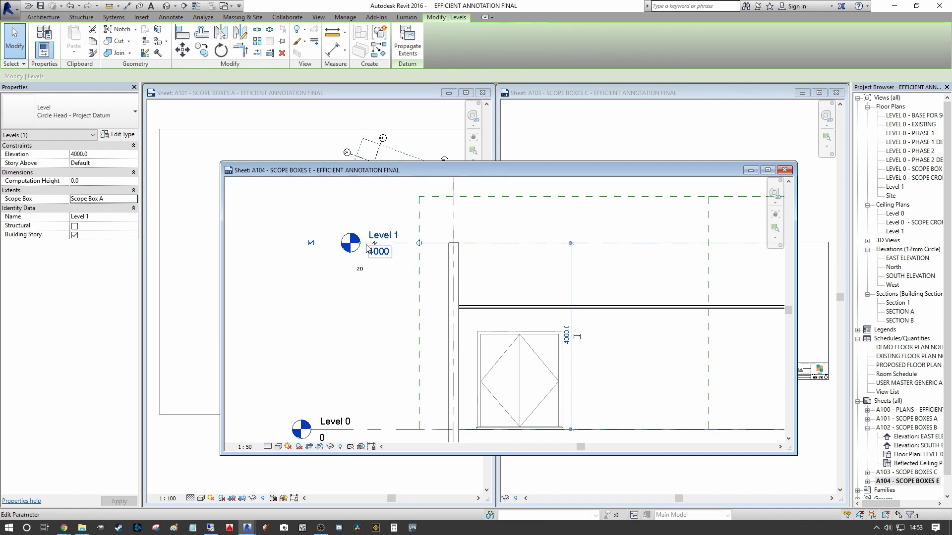
# Move the Level 1 head farther out from the building in SECTION A, and undo that move.
pyautogui.moveTo(360, 243); pyautogui.dragTo(320, 243)
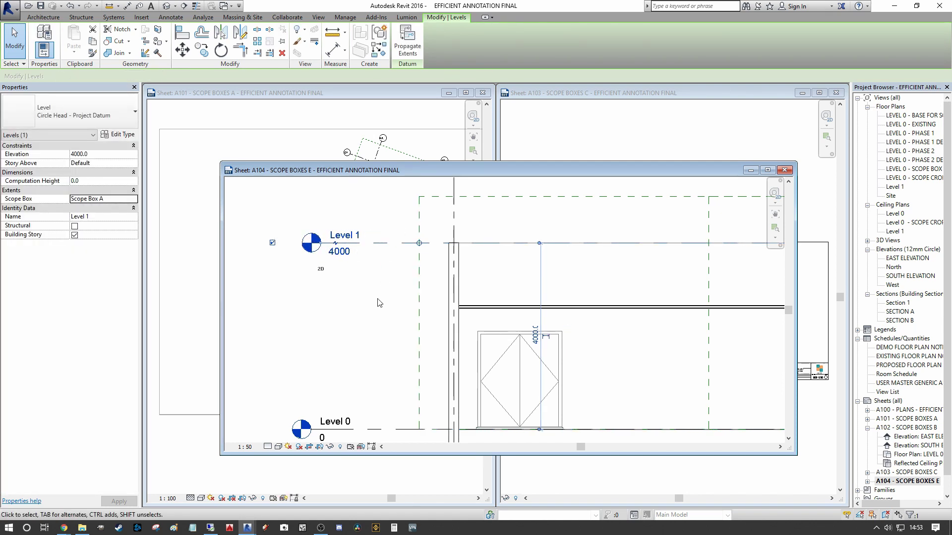
pyautogui.hotkey('ctrl', 'z')
pyautogui.click(388, 300)
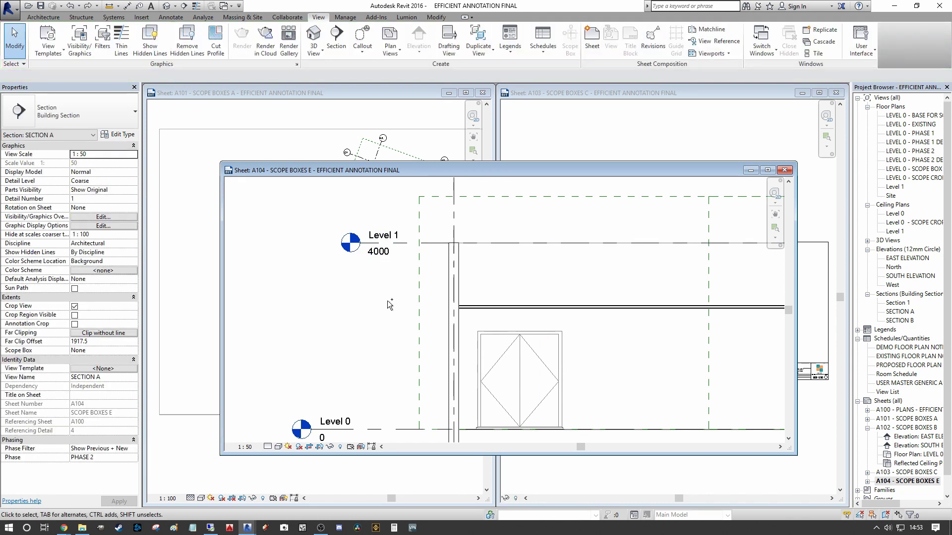
pyautogui.scroll(-3, 388, 301)
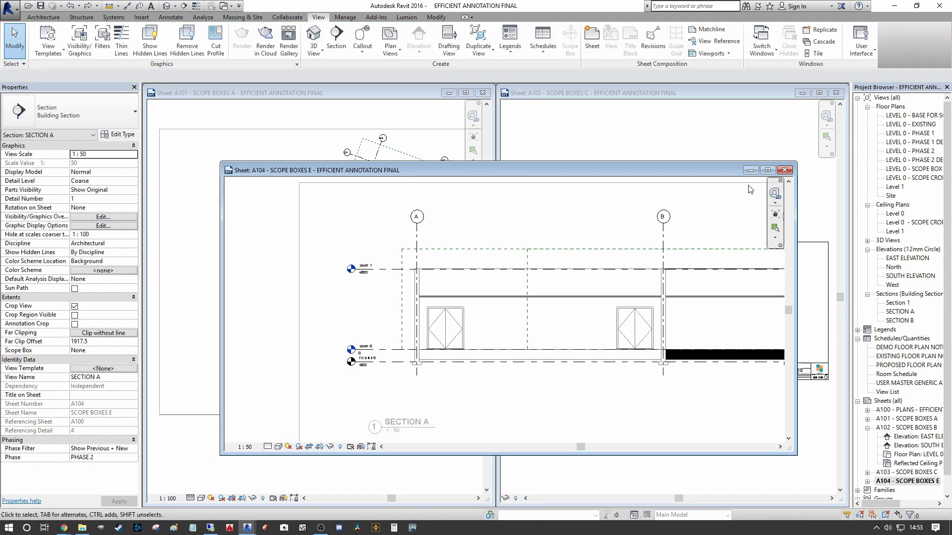
# Close sheet A104 and activate the LEVEL 0 - BASE FOR SCOPE BOX viewport on sheet A101.
pyautogui.click(784, 170)
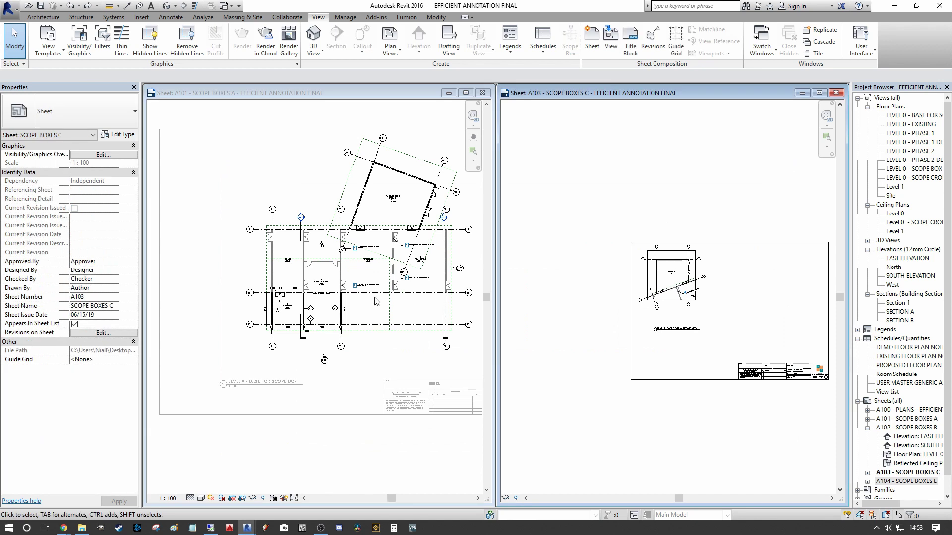
pyautogui.doubleClick(377, 300)
pyautogui.scroll(3, 343, 203)
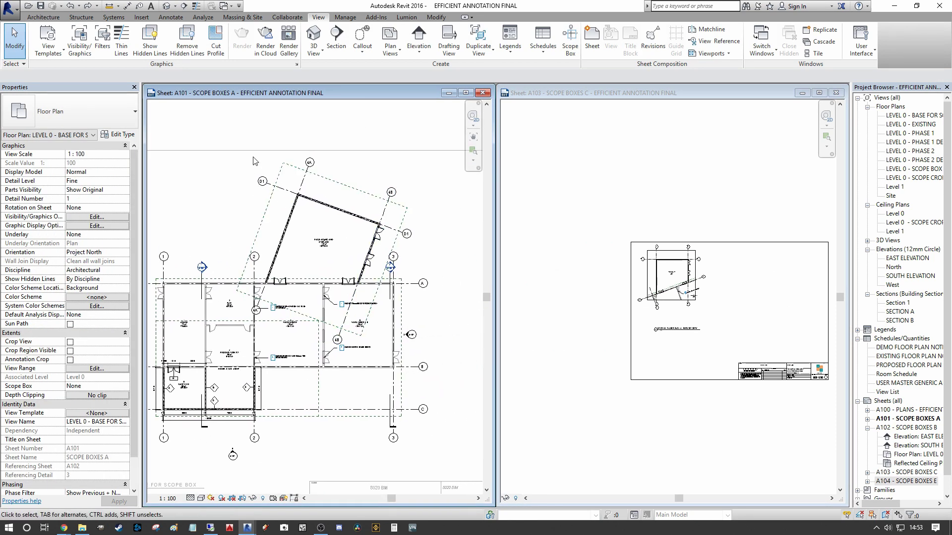
# Assign the packaging area's grids D1, 4A and 4B to Scope Box B.
pyautogui.click(347, 190)
pyautogui.click(347, 191)
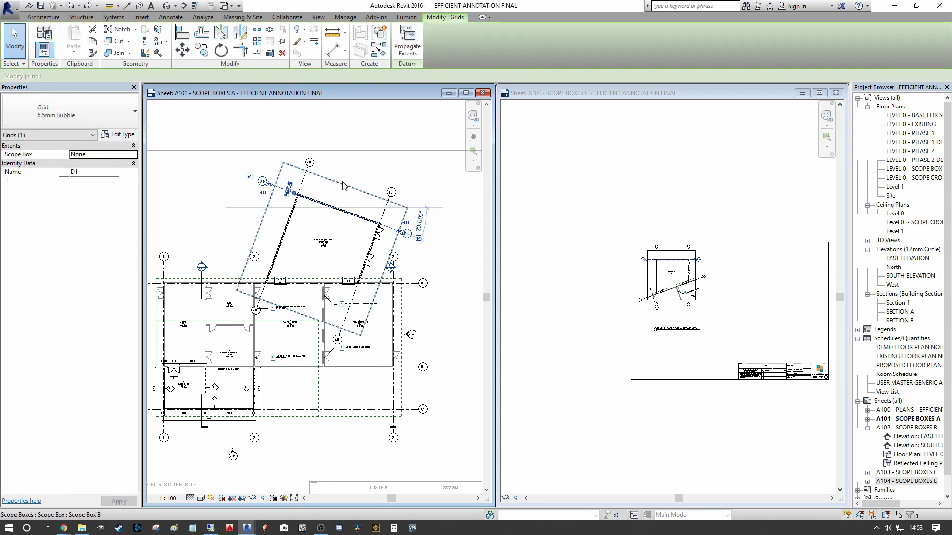
pyautogui.click(172, 221)
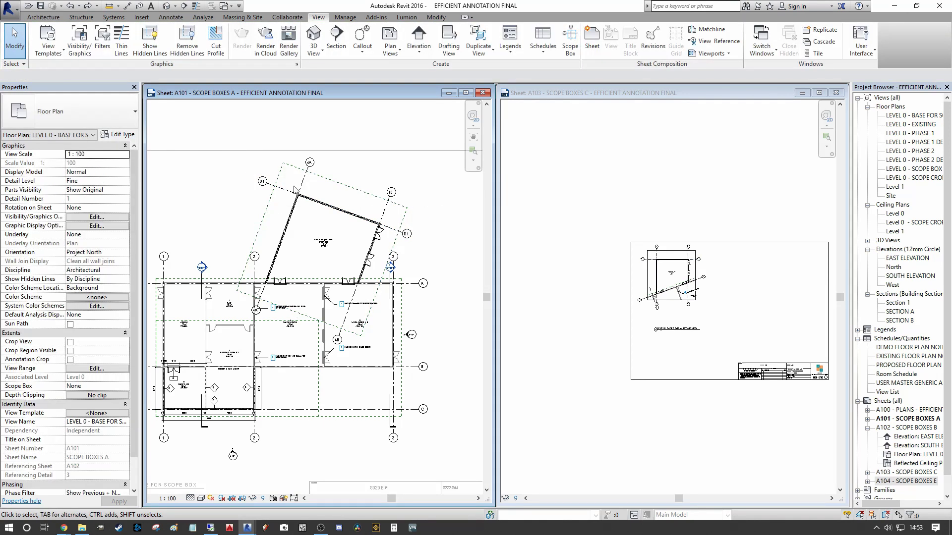
pyautogui.click(305, 178)
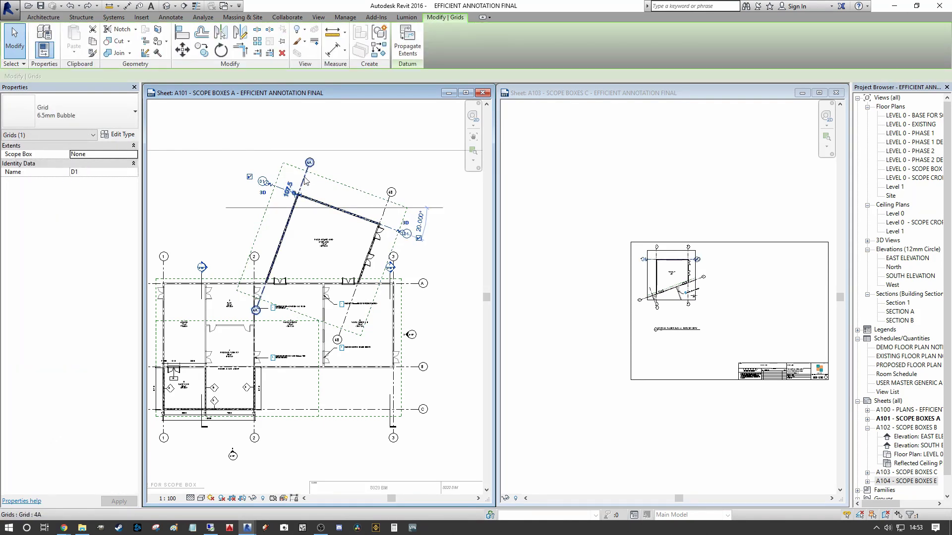
pyautogui.keyDown('ctrl'); pyautogui.click(387, 204); pyautogui.keyUp('ctrl')
pyautogui.click(134, 154)
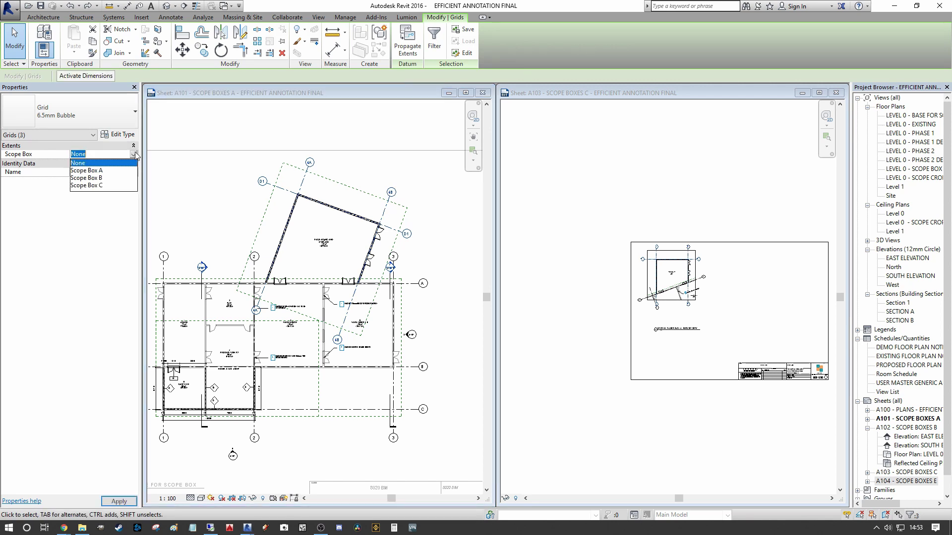
pyautogui.click(90, 178)
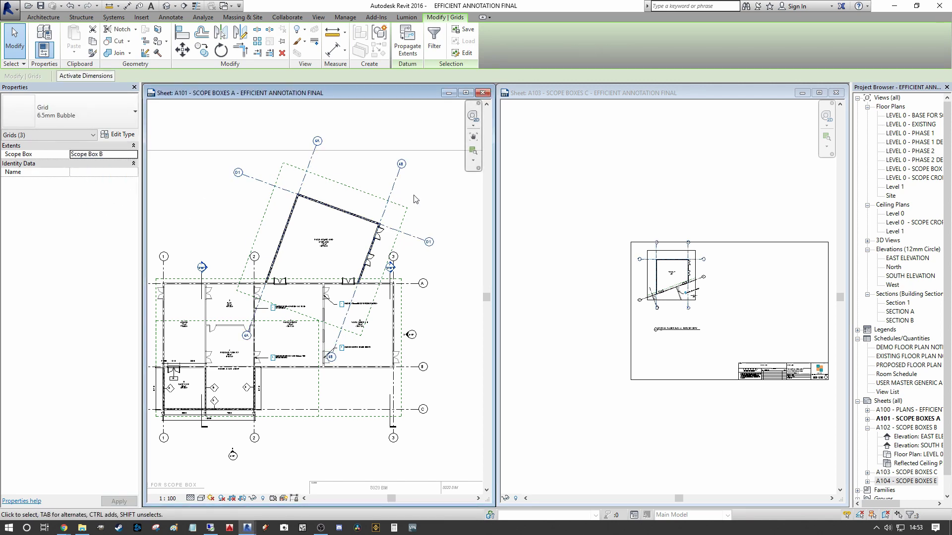
# Inspect the model end of grid 4B where it meets the Scope Box B outline on sheet A101.
pyautogui.scroll(-2, 419, 201)
pyautogui.moveTo(419, 202); pyautogui.dragTo(428, 211, button='middle')
pyautogui.scroll(1, 404, 194)
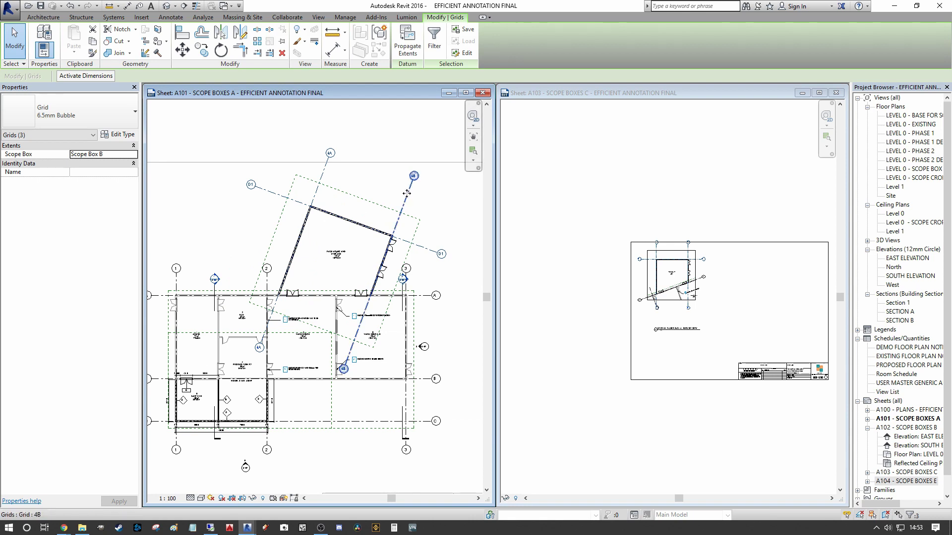
pyautogui.click(407, 193)
pyautogui.scroll(1, 404, 200)
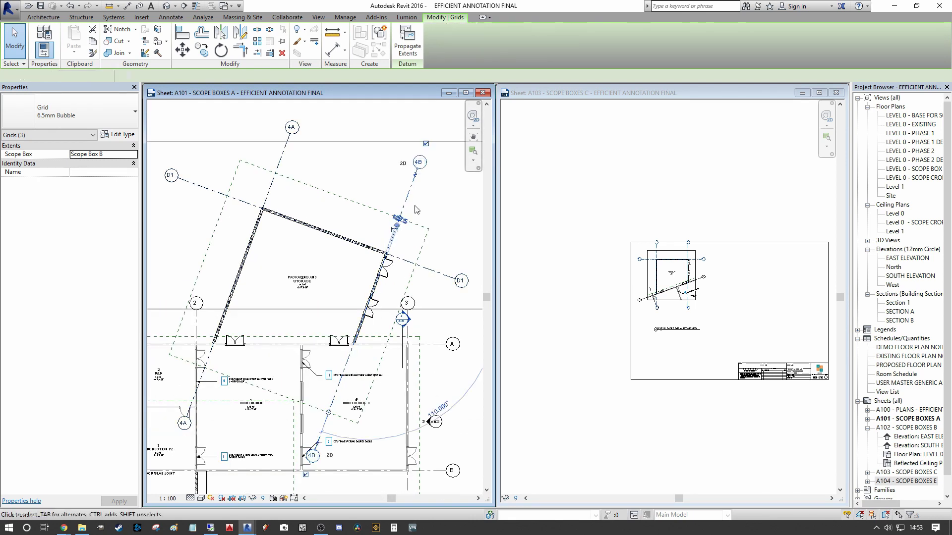
pyautogui.scroll(2, 402, 222)
pyautogui.moveTo(426, 218); pyautogui.dragTo(355, 288, button='middle')
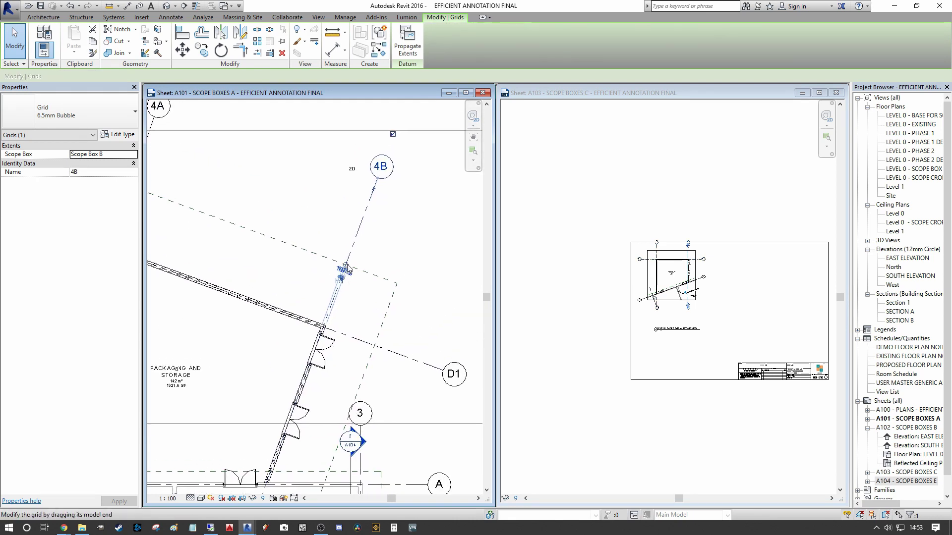
pyautogui.scroll(-1, 368, 252)
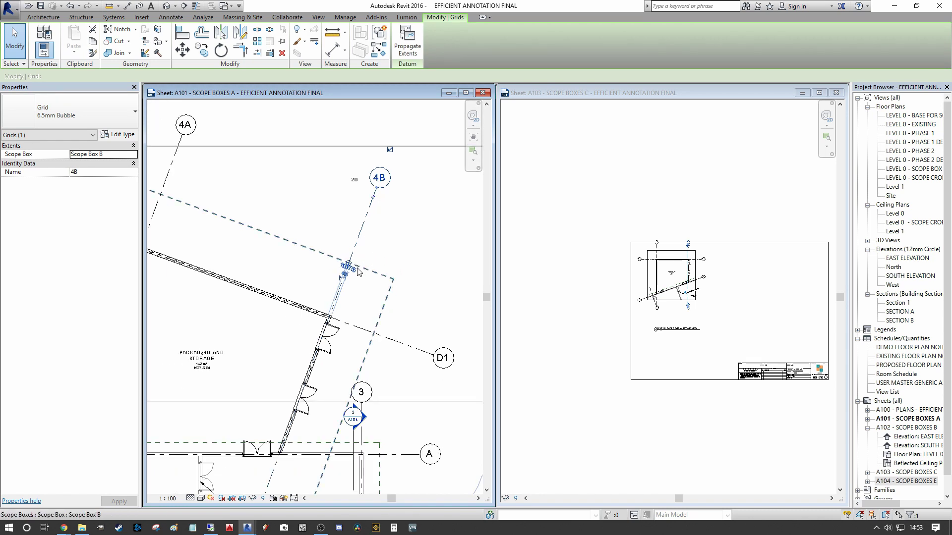
pyautogui.scroll(2, 358, 272)
pyautogui.scroll(-2, 392, 224)
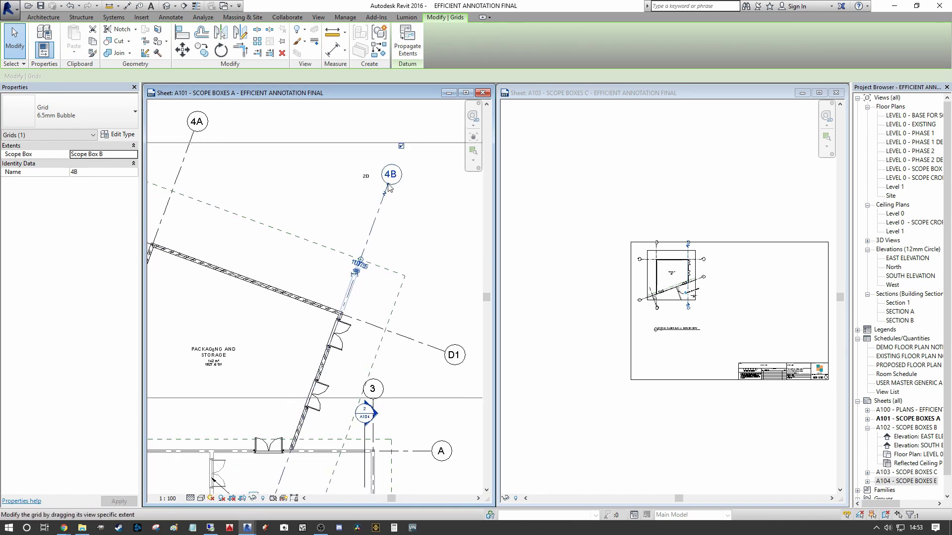
# Shorten the upper view-specific ends of grids 4B and 4A, aligning both bubbles just outside Scope Box B.
pyautogui.moveTo(390, 187); pyautogui.dragTo(369, 237)
pyautogui.click(194, 153)
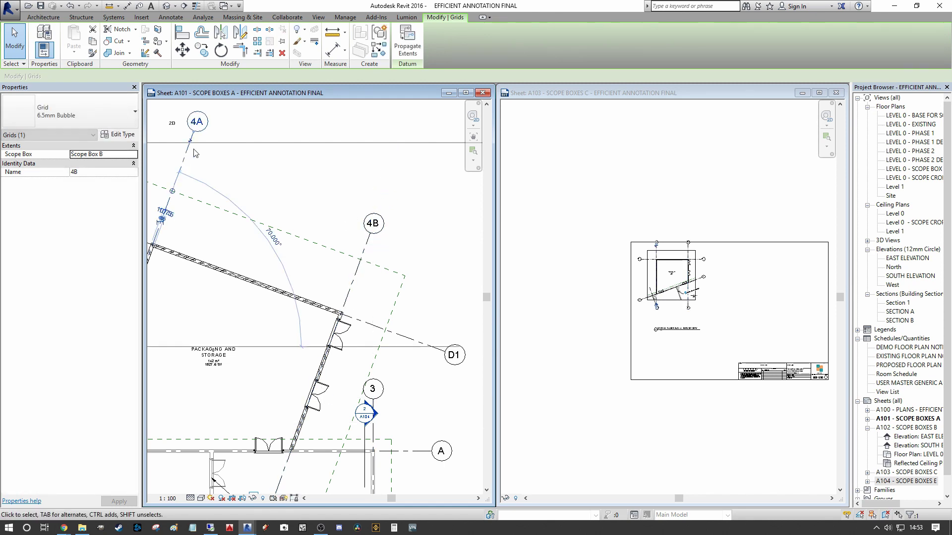
pyautogui.moveTo(191, 142); pyautogui.dragTo(186, 151)
pyautogui.scroll(-2, 368, 232)
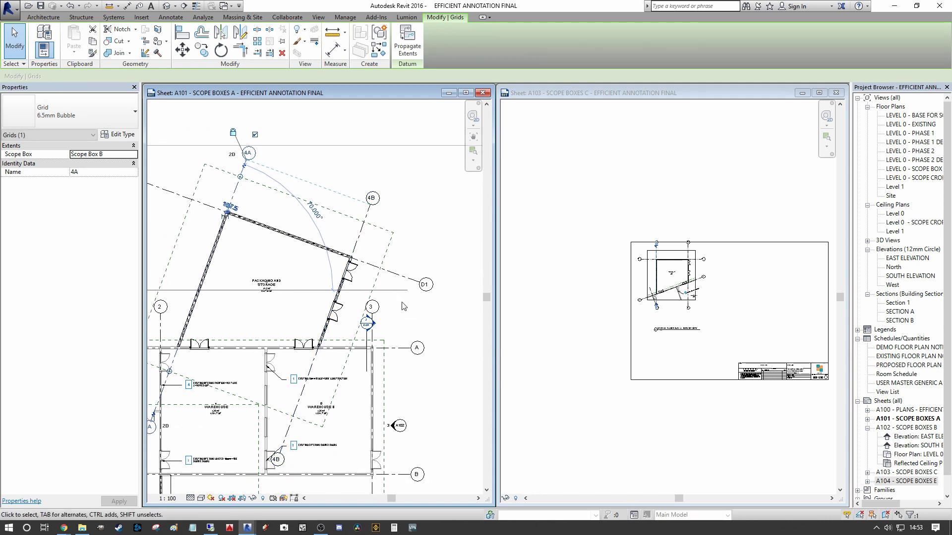
# Pull both bubbles of grid D1 in close to the Scope Box B outline.
pyautogui.click(413, 280)
pyautogui.scroll(2, 411, 287)
pyautogui.moveTo(418, 281); pyautogui.dragTo(377, 263)
pyautogui.scroll(-2, 446, 265)
pyautogui.moveTo(209, 190); pyautogui.dragTo(244, 203)
# Shorten the lower end of grid 4A, together with the aligned 4B end, toward Scope Box B and clear the selection.
pyautogui.scroll(1, 233, 381)
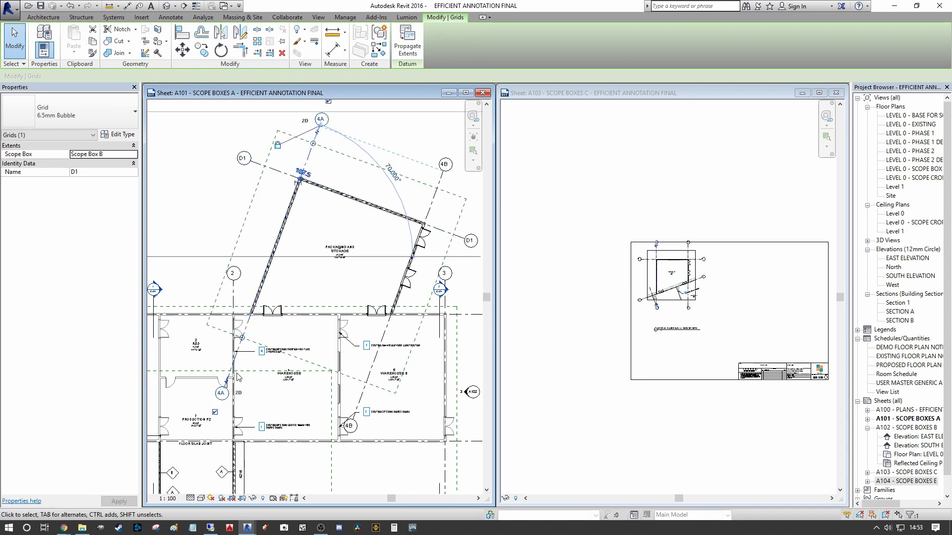
pyautogui.scroll(2, 226, 391)
pyautogui.moveTo(223, 385); pyautogui.dragTo(260, 328)
pyautogui.scroll(-4, 268, 317)
pyautogui.click(411, 298)
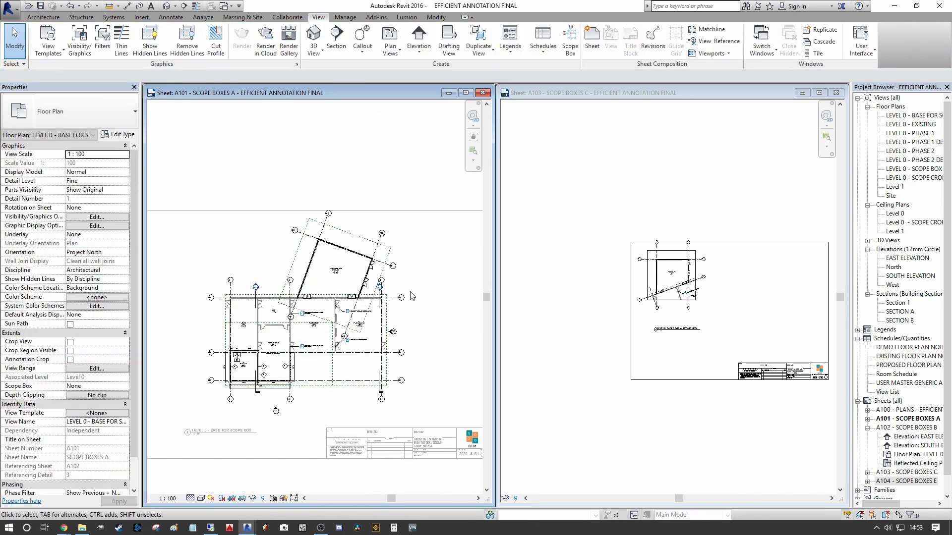
# Activate the LEVEL 0 - SCOPE BOX C - ROTATE VIEW viewport on sheet A103.
pyautogui.click(670, 242)
pyautogui.scroll(3, 670, 242)
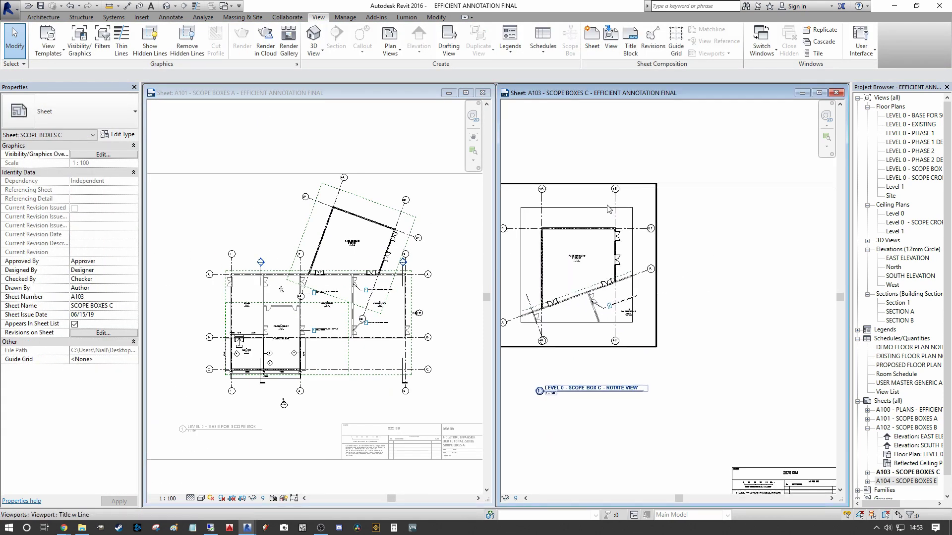
pyautogui.scroll(2, 671, 242)
pyautogui.click(674, 196)
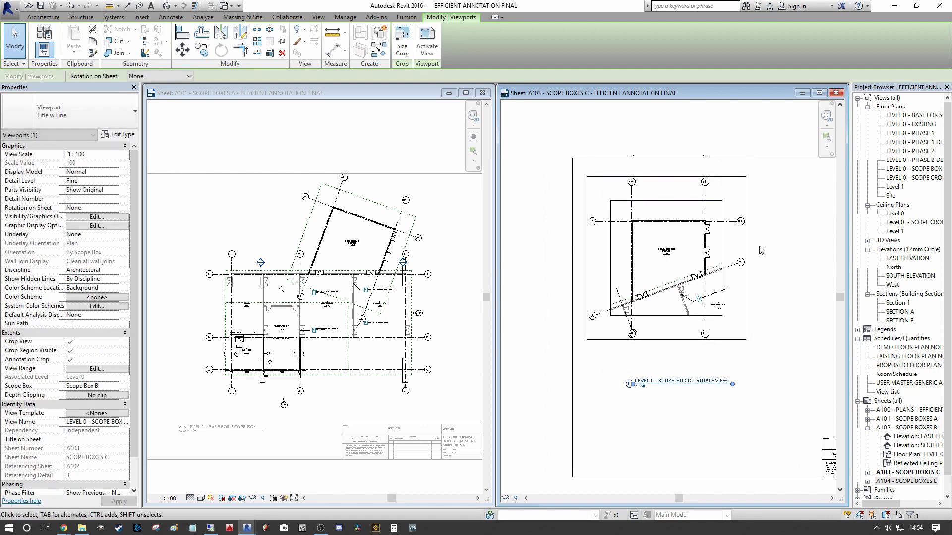
pyautogui.doubleClick(674, 196)
pyautogui.scroll(3, 694, 203)
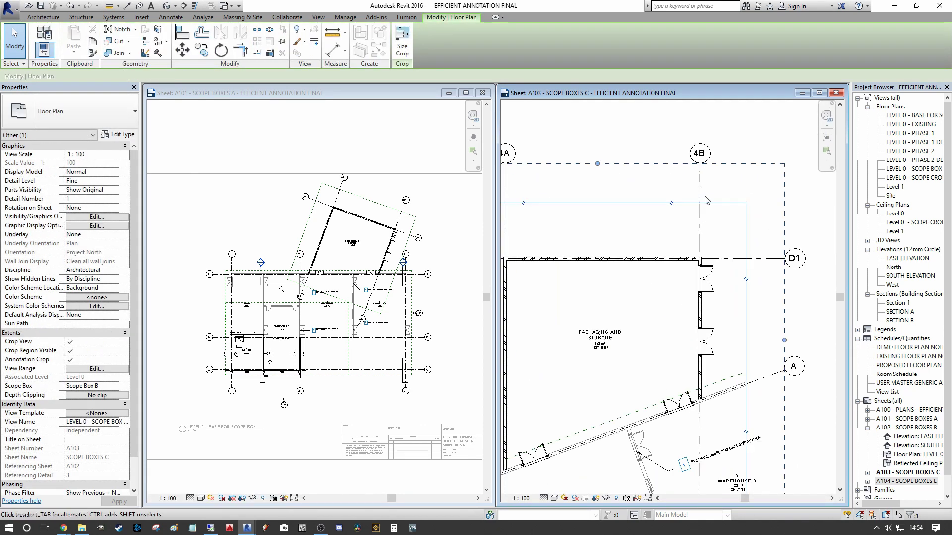
# Pull the upper bubble of grid 4B and its aligned 4A bubble closer to the crop boundary, and deactivate the view.
pyautogui.click(701, 211)
pyautogui.scroll(2, 703, 208)
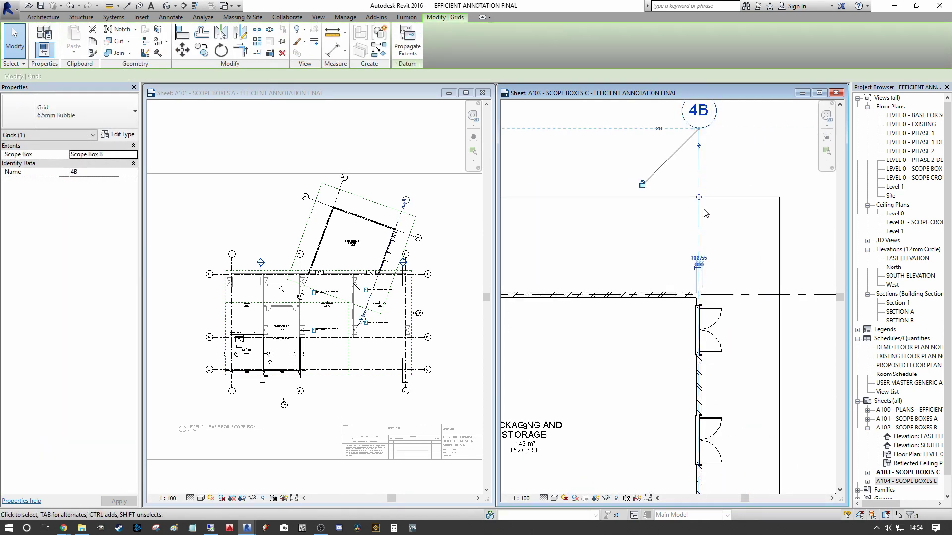
pyautogui.scroll(-2, 695, 206)
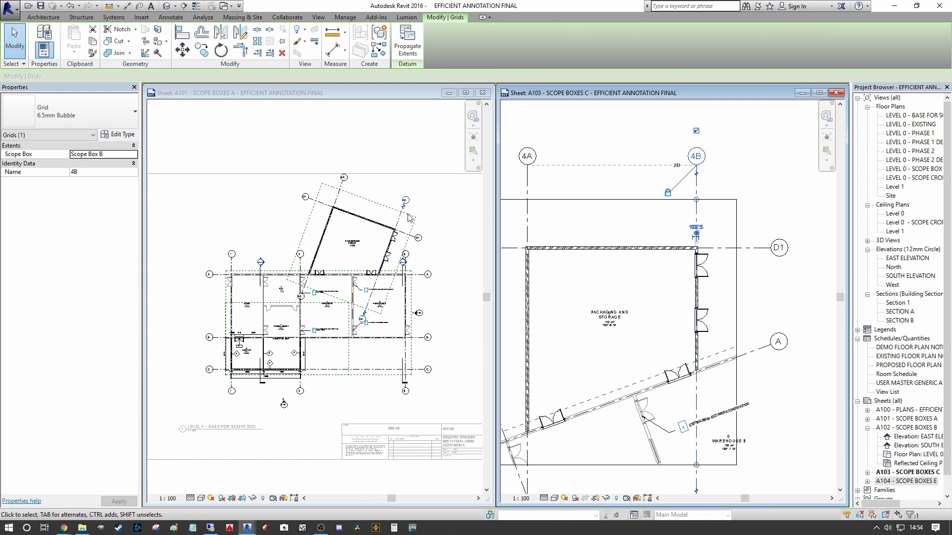
pyautogui.scroll(2, 694, 174)
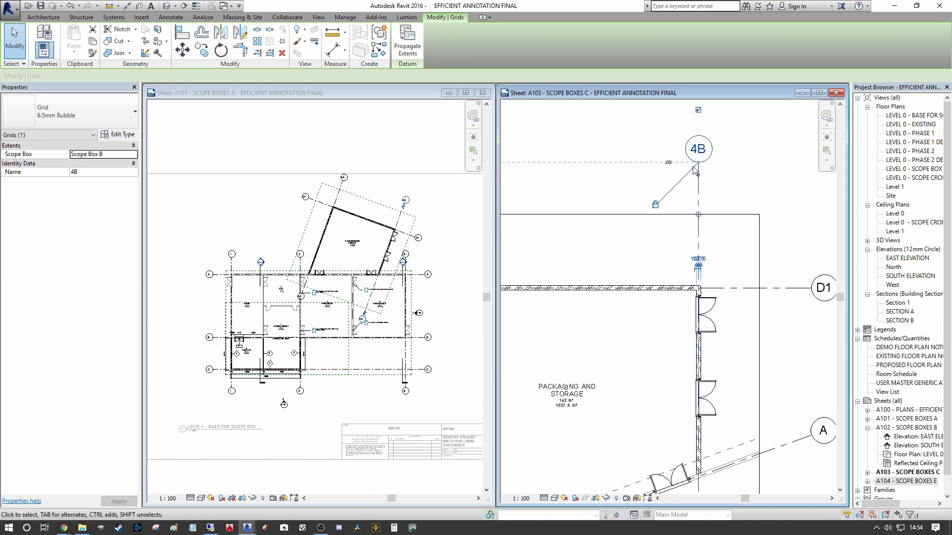
pyautogui.moveTo(697, 166); pyautogui.dragTo(699, 199)
pyautogui.scroll(-4, 595, 198)
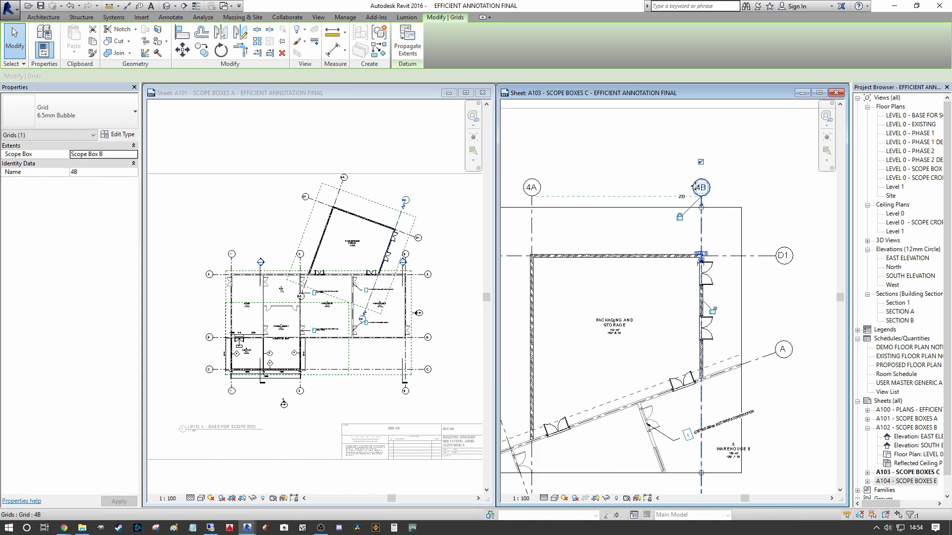
pyautogui.click(768, 294)
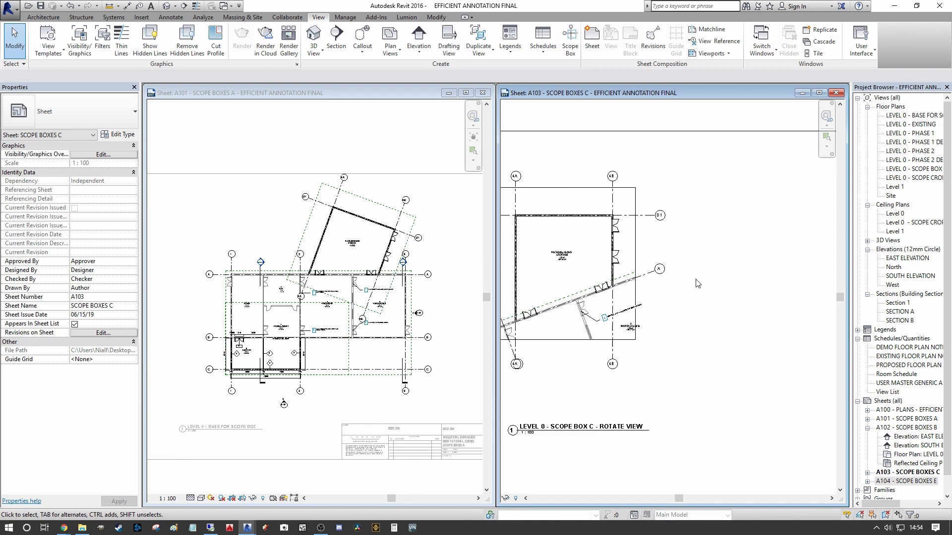
# Return to the base plan on sheet A101 and maximize its window.
pyautogui.click(337, 243)
pyautogui.scroll(-2, 308, 247)
pyautogui.moveTo(308, 247); pyautogui.dragTo(327, 259, button='middle')
pyautogui.scroll(2, 369, 252)
pyautogui.scroll(1, 327, 259)
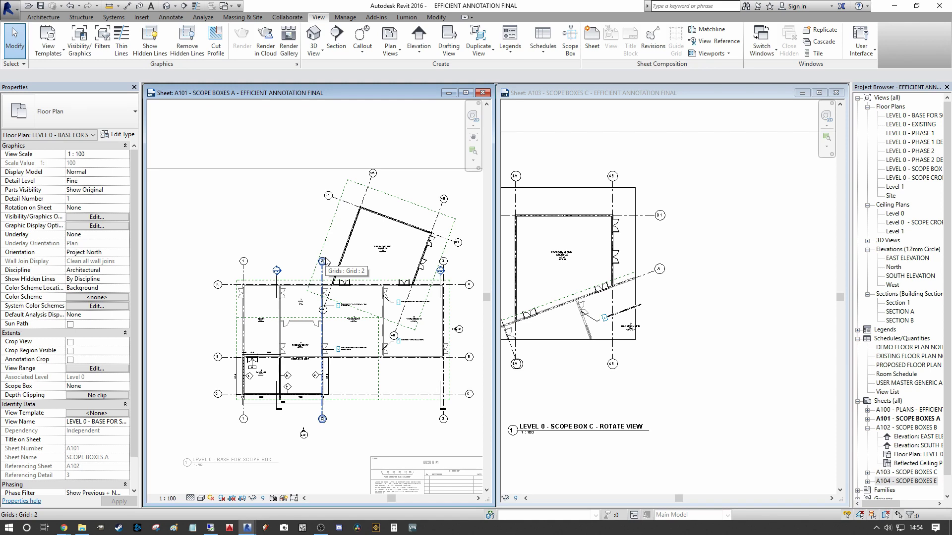
pyautogui.moveTo(326, 261); pyautogui.dragTo(269, 228, button='middle')
pyautogui.click(465, 93)
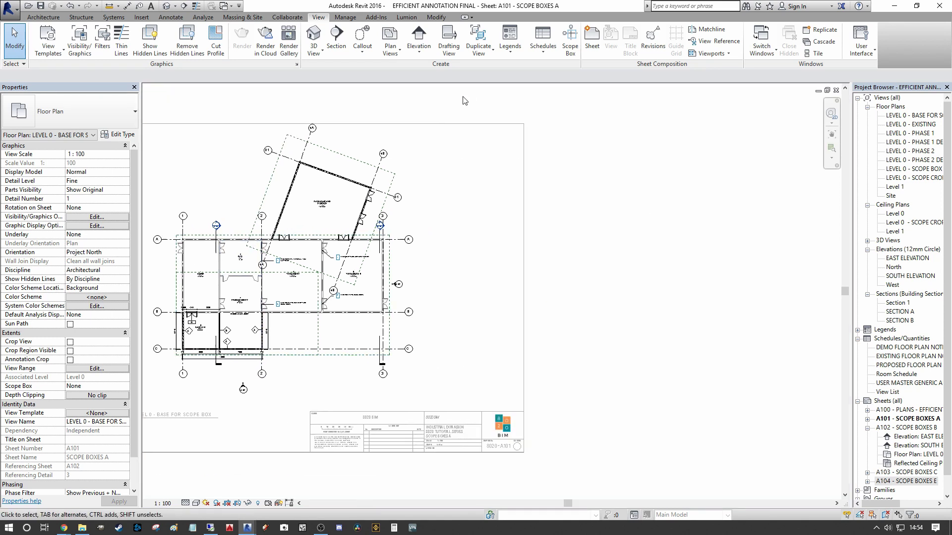
# Set the phase of the scope box base floor plan to PHASE 1.
pyautogui.scroll(4, 331, 312)
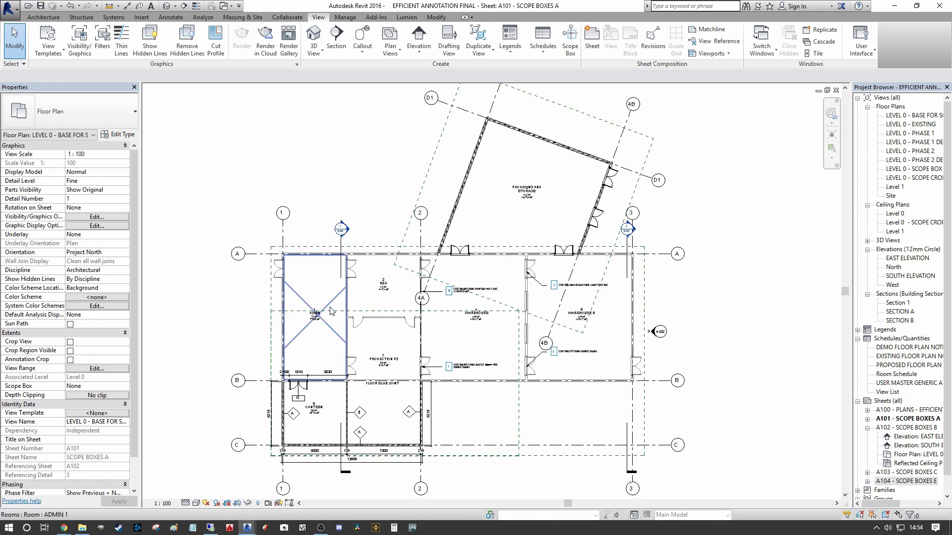
pyautogui.scroll(-3, 331, 311)
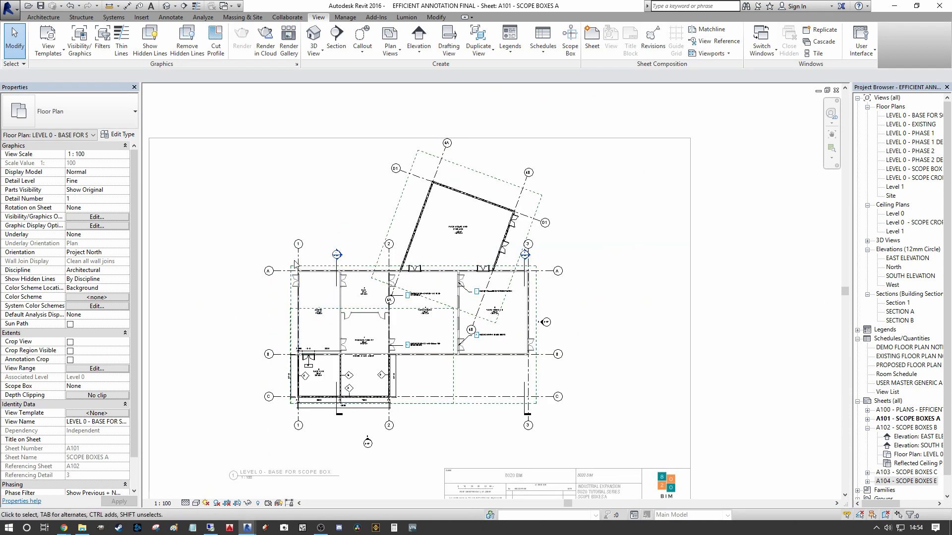
pyautogui.scroll(1, 296, 261)
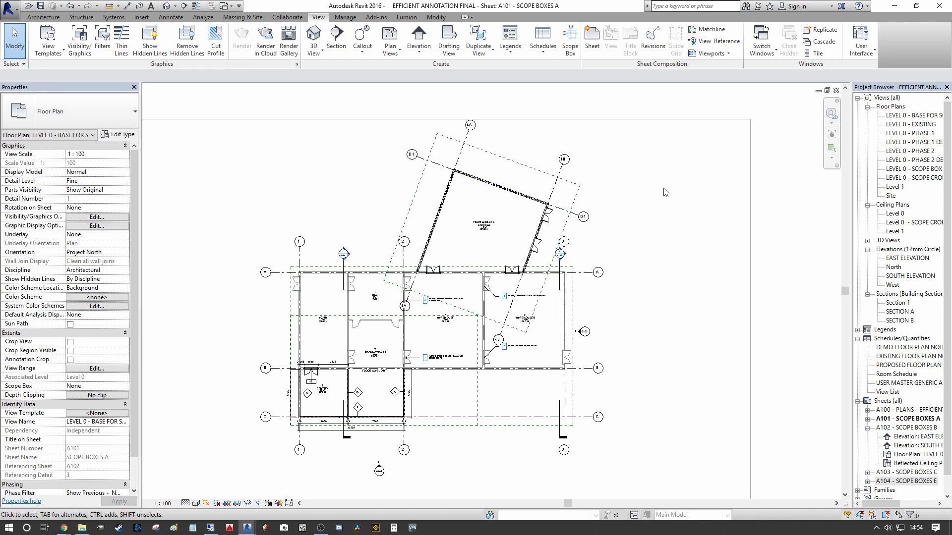
pyautogui.scroll(-1, 99, 446)
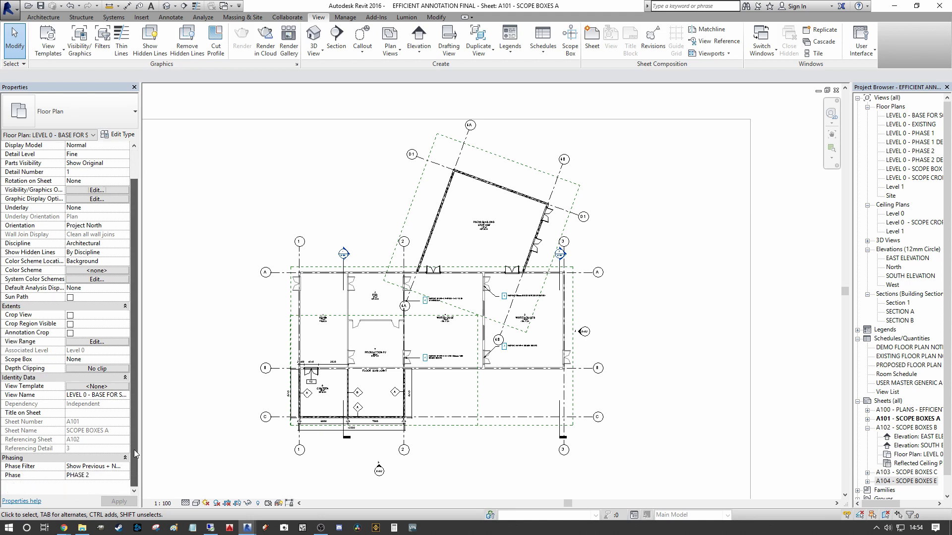
pyautogui.click(124, 475)
pyautogui.click(78, 491)
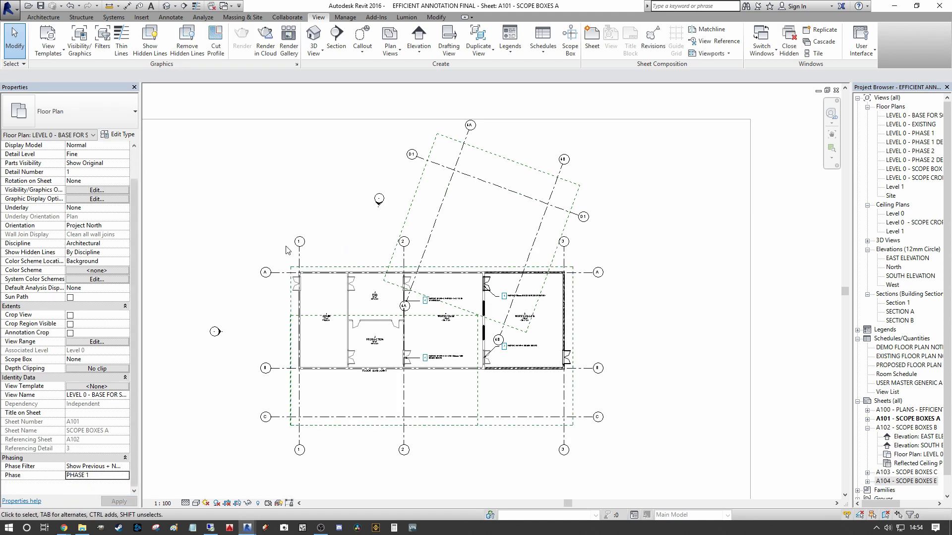
# Open the Views Visible settings of Scope Box B.
pyautogui.moveTo(293, 239); pyautogui.dragTo(298, 239, button='middle')
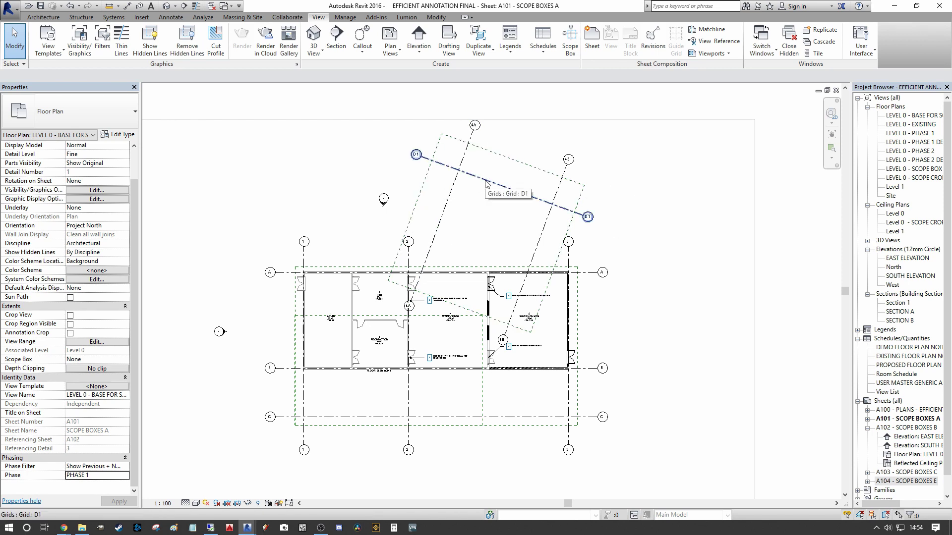
pyautogui.scroll(3, 409, 259)
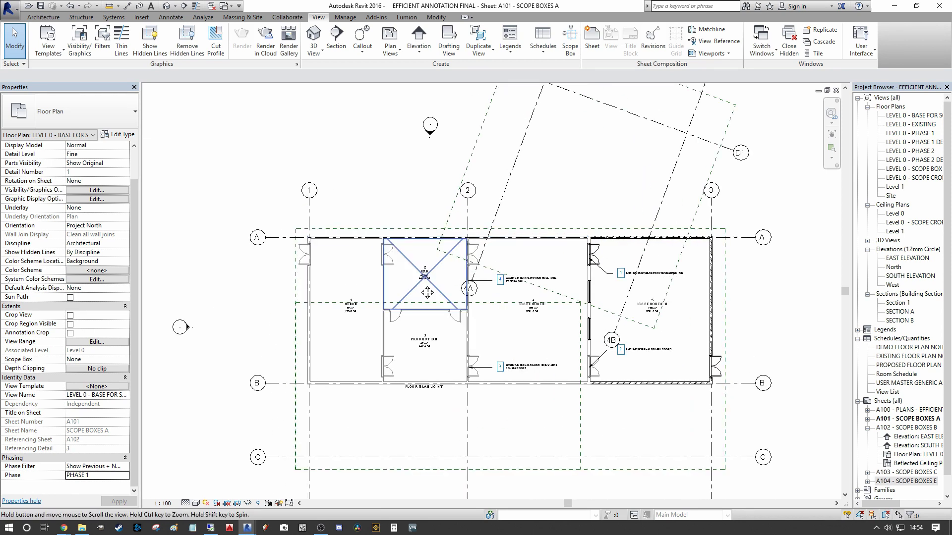
pyautogui.scroll(-3, 334, 345)
pyautogui.click(437, 193)
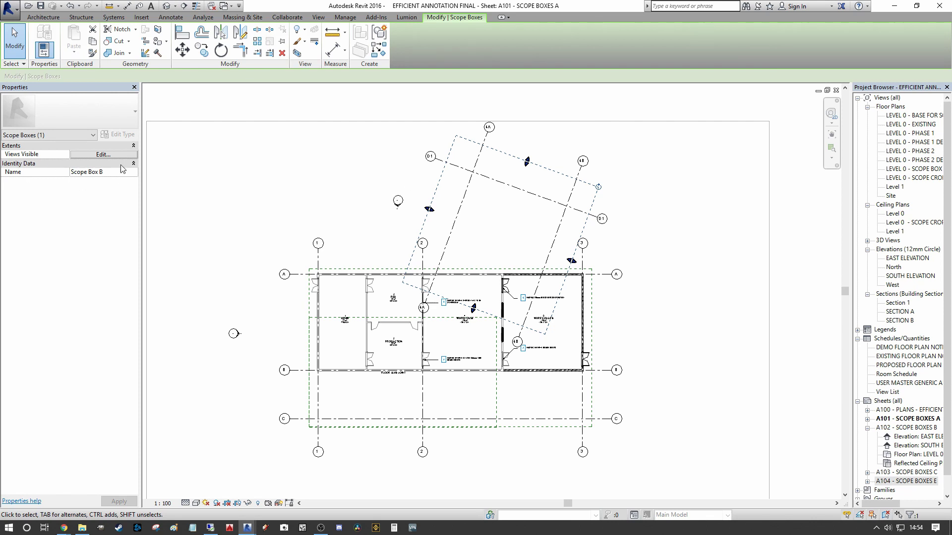
pyautogui.click(103, 155)
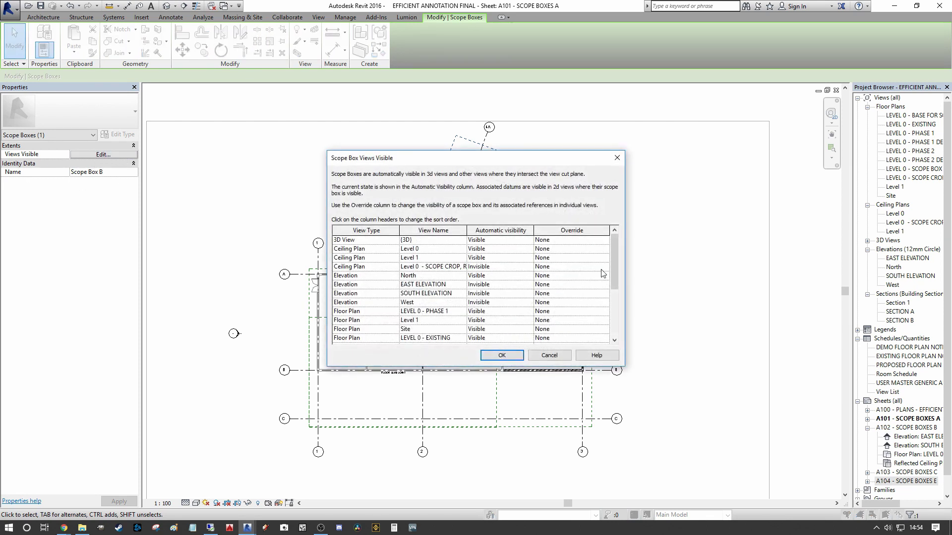
# Override Scope Box B to Invisible in the Level 0 base for scope box floor plan, apply it and deselect the box.
pyautogui.moveTo(536, 166); pyautogui.dragTo(720, 122)
pyautogui.moveTo(804, 232); pyautogui.dragTo(809, 270)
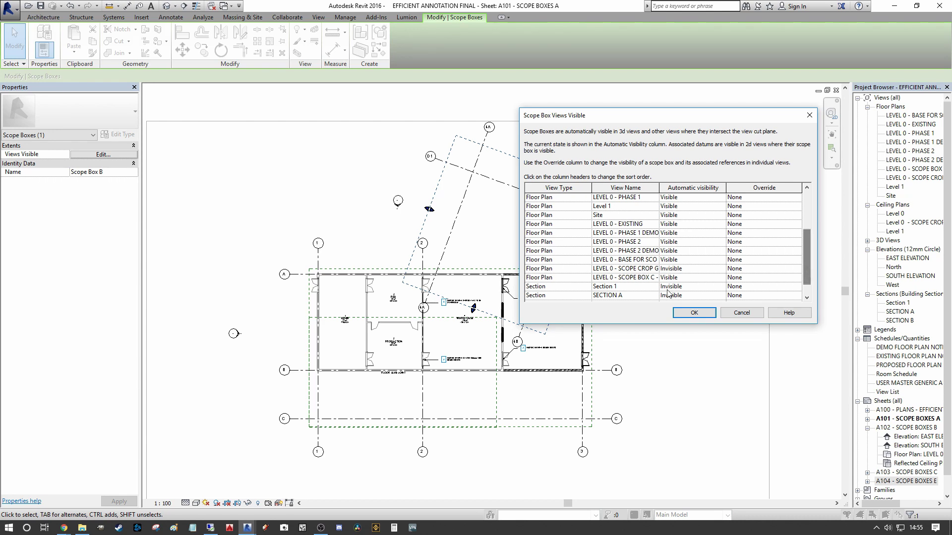
pyautogui.click(764, 260)
pyautogui.click(797, 260)
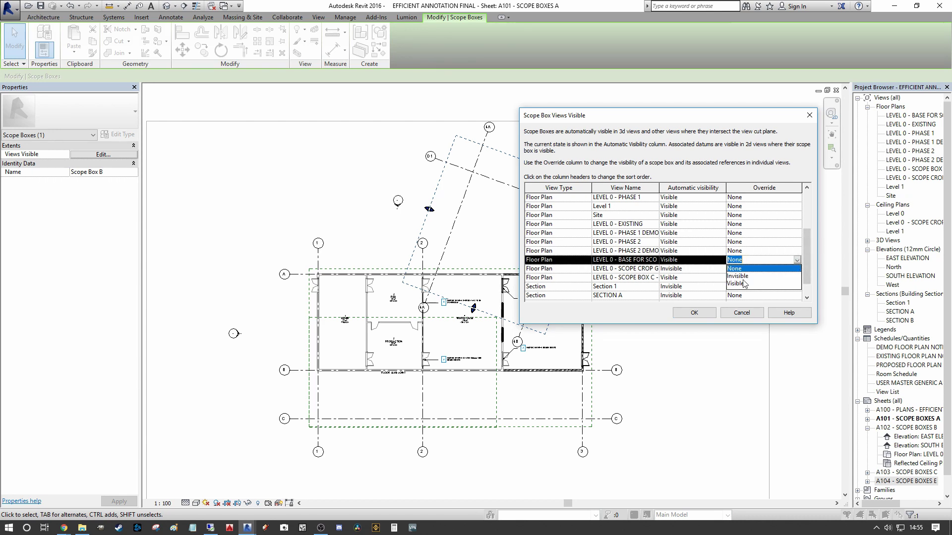
pyautogui.click(745, 286)
pyautogui.click(707, 312)
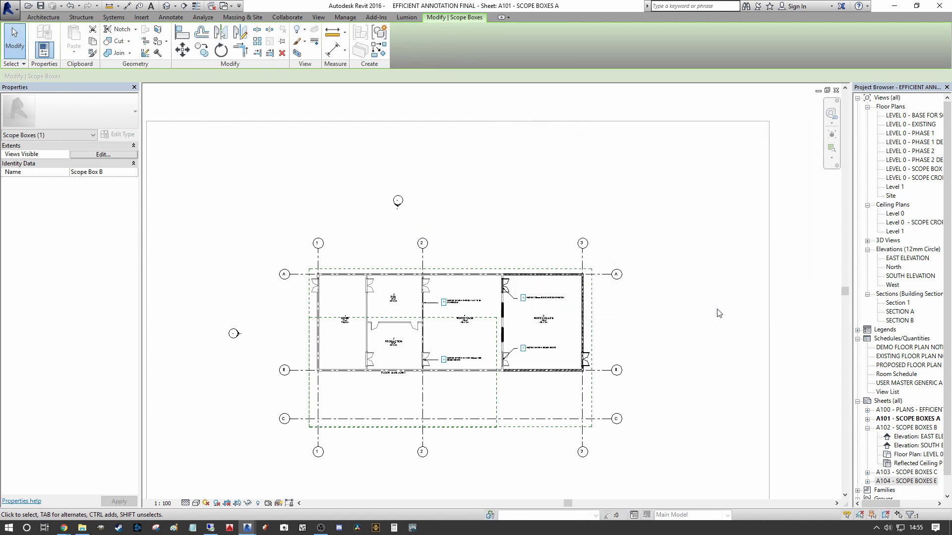
pyautogui.click(720, 303)
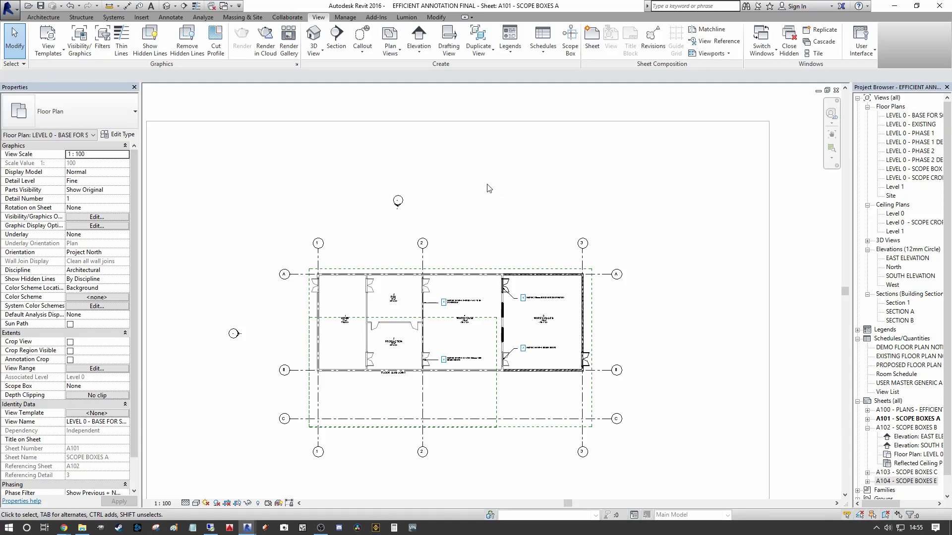
pyautogui.scroll(-2, 488, 188)
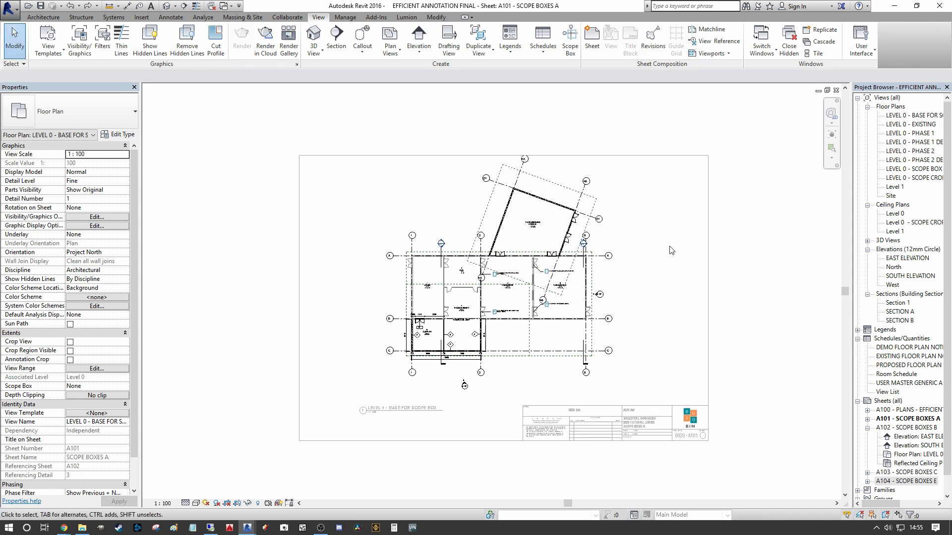
pyautogui.scroll(1, 655, 253)
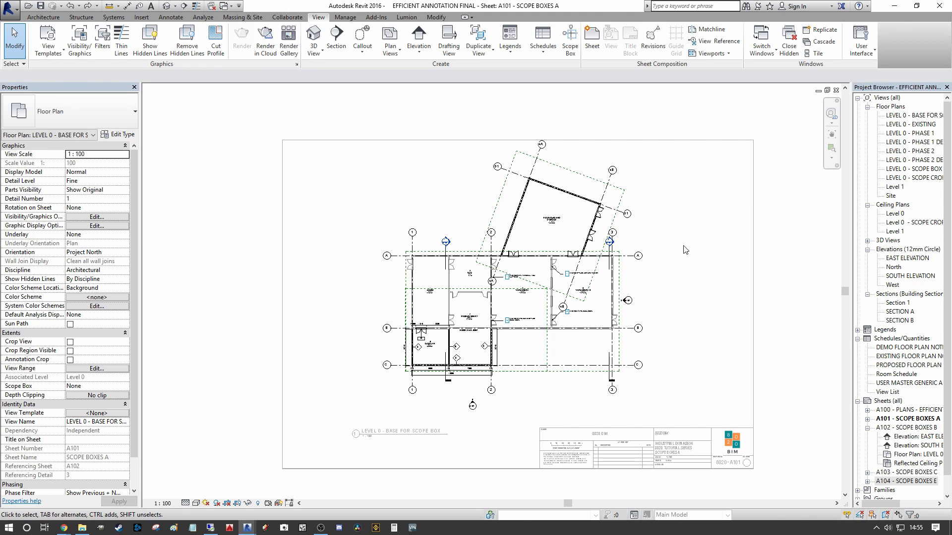
pyautogui.moveTo(696, 230); pyautogui.dragTo(680, 269, button='middle')
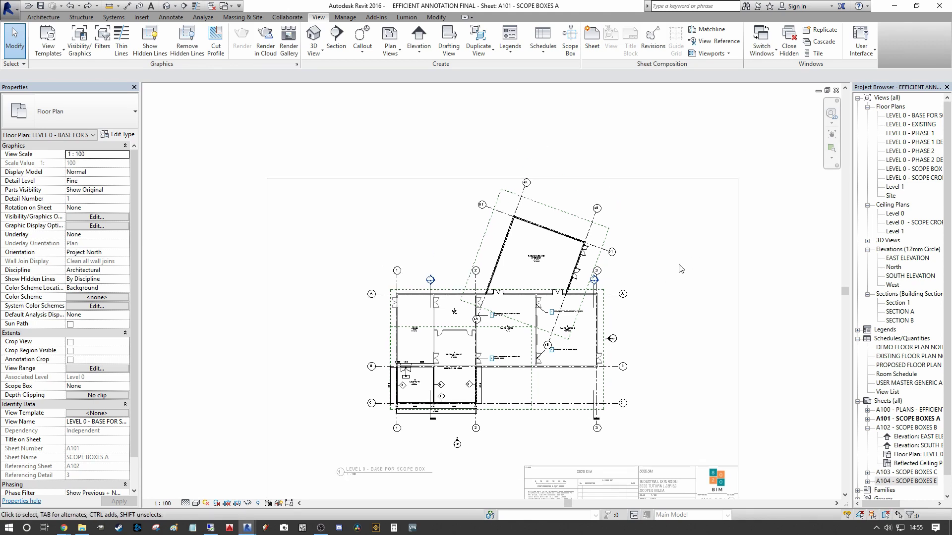
pyautogui.scroll(-2, 652, 267)
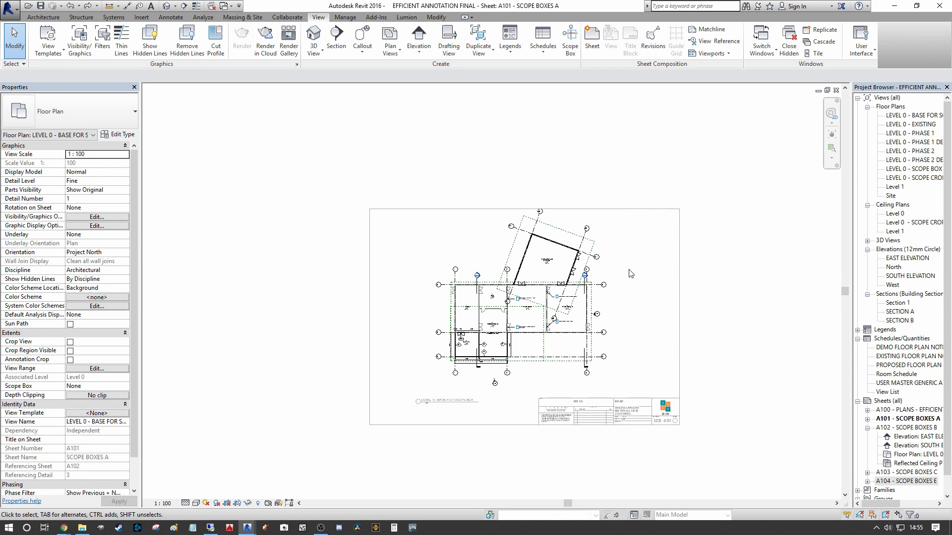
pyautogui.scroll(2, 630, 274)
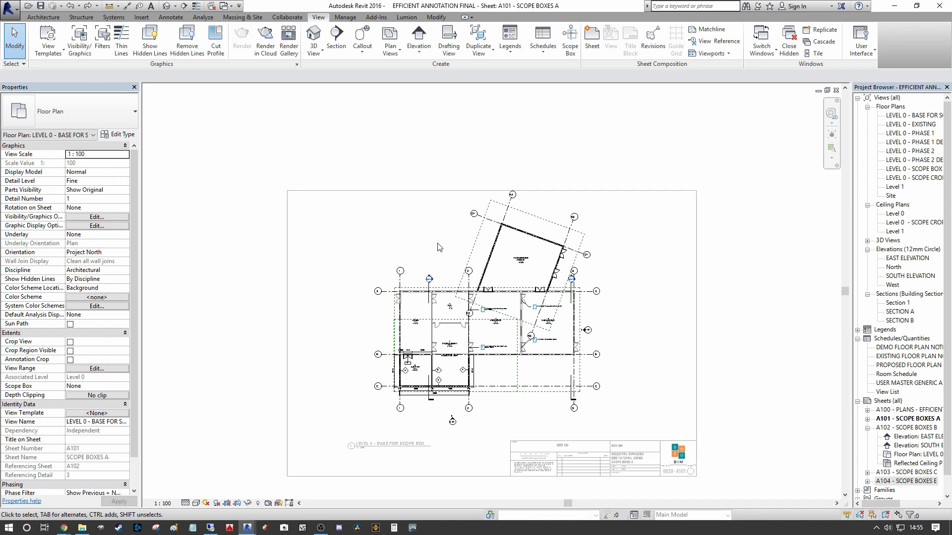
pyautogui.scroll(2, 466, 257)
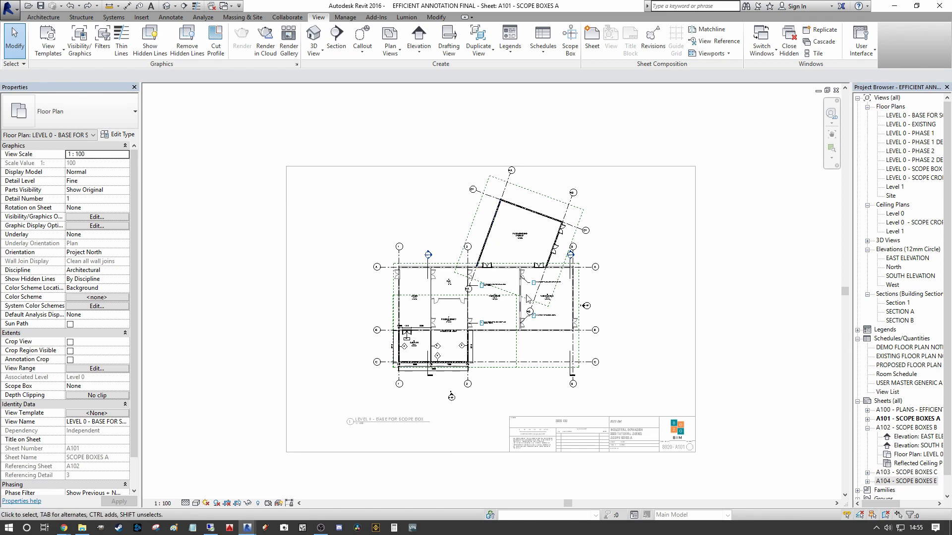
# Sketch two crossing reference planes through the angled Packaging and Storage wing, at about 13° and 115° to the horizontal.
pyautogui.scroll(1, 492, 284)
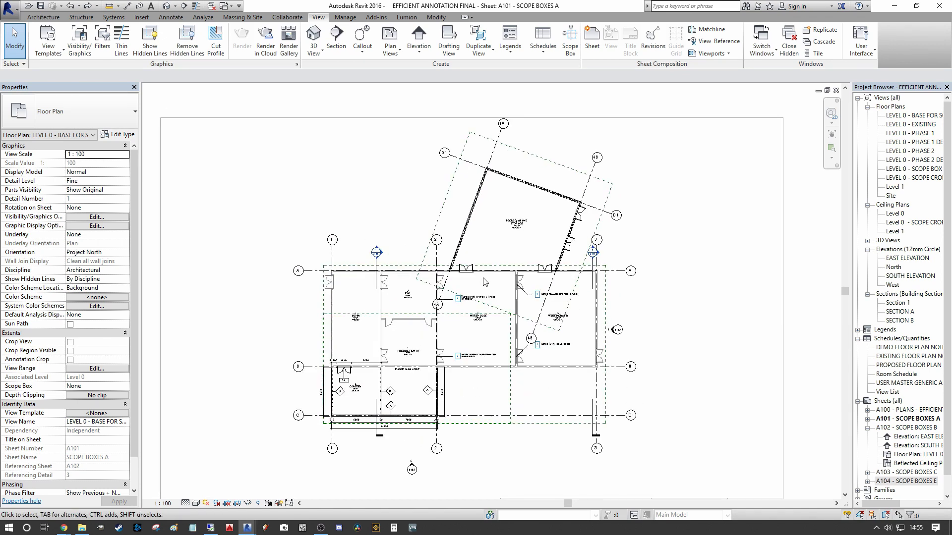
pyautogui.press('r')
pyautogui.press('p')
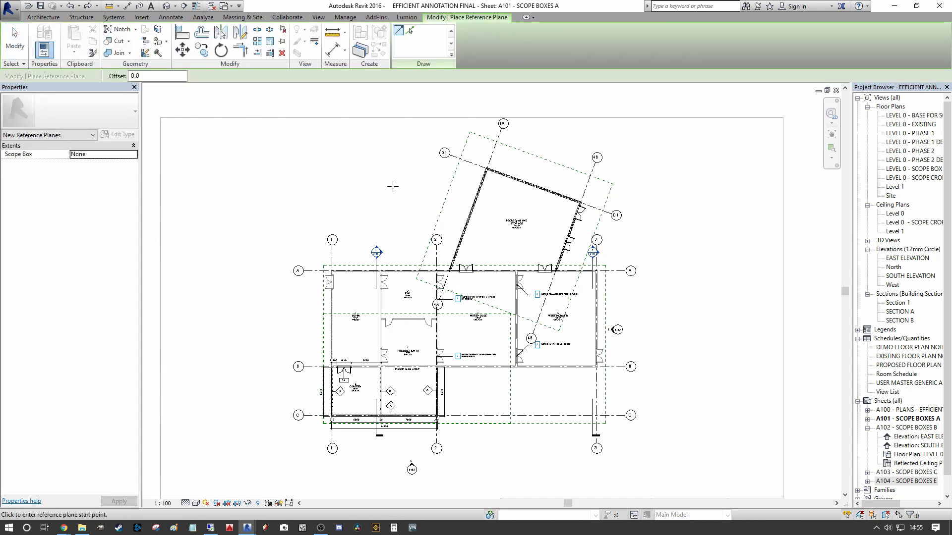
pyautogui.click(388, 182)
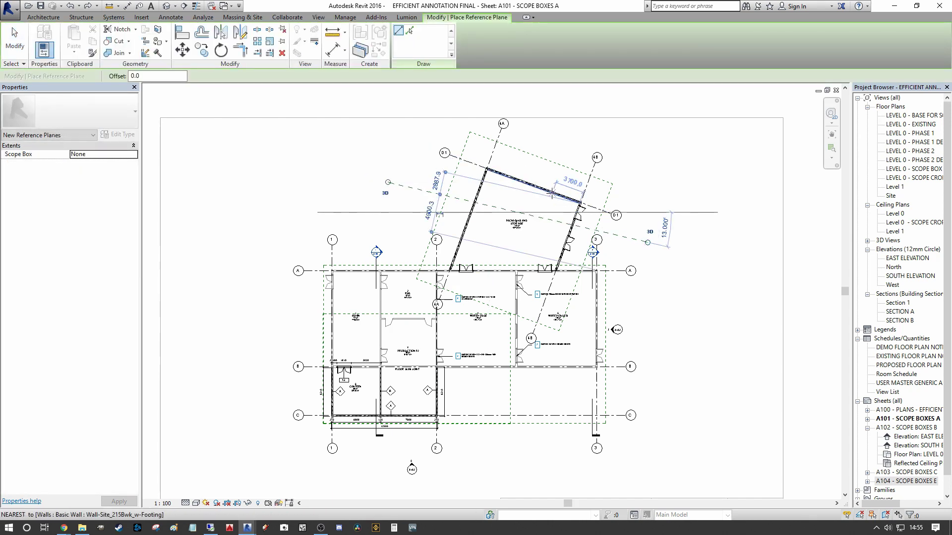
pyautogui.click(647, 242)
pyautogui.click(563, 131)
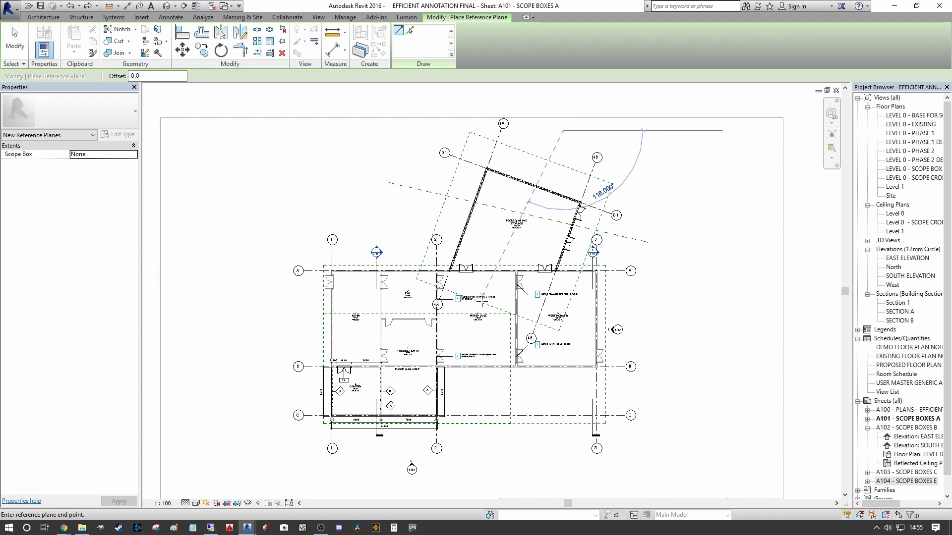
pyautogui.press('Escape')
pyautogui.press('Escape')
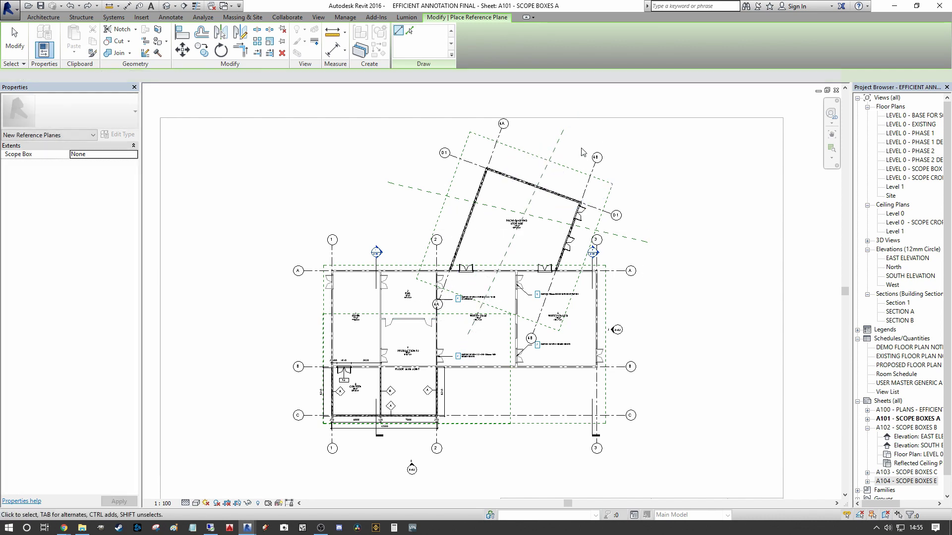
# Assign both new reference planes to Scope Box B.
pyautogui.moveTo(422, 291); pyautogui.dragTo(417, 312, button='middle')
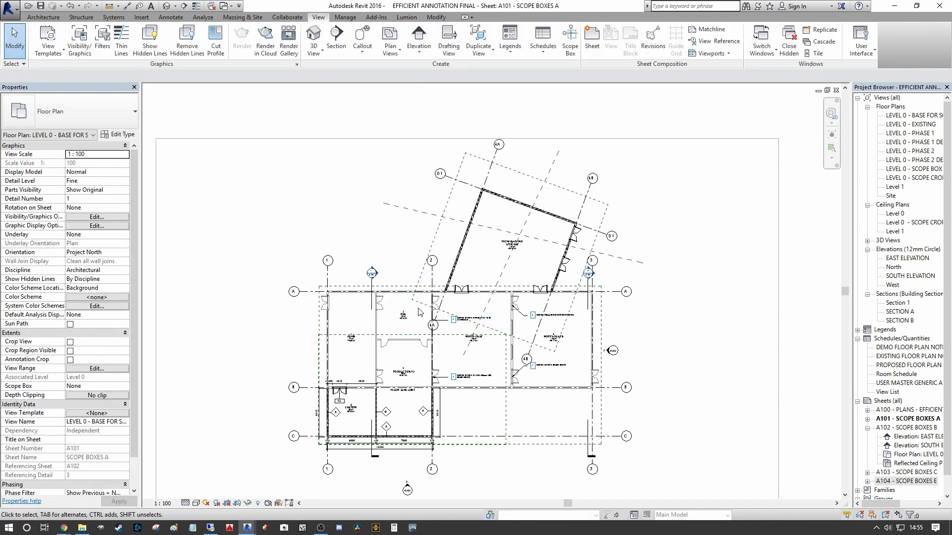
pyautogui.click(627, 259)
pyautogui.keyDown('ctrl'); pyautogui.click(545, 182); pyautogui.keyUp('ctrl')
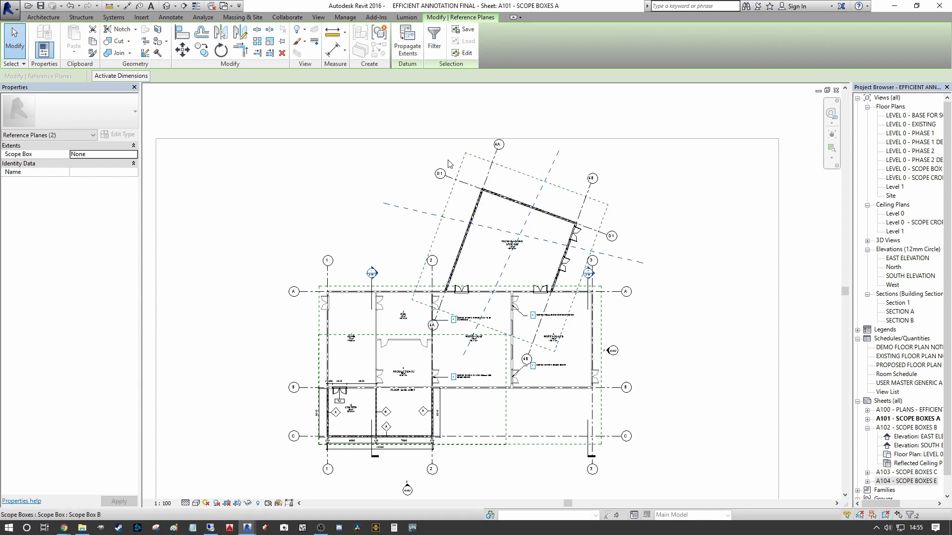
pyautogui.click(134, 154)
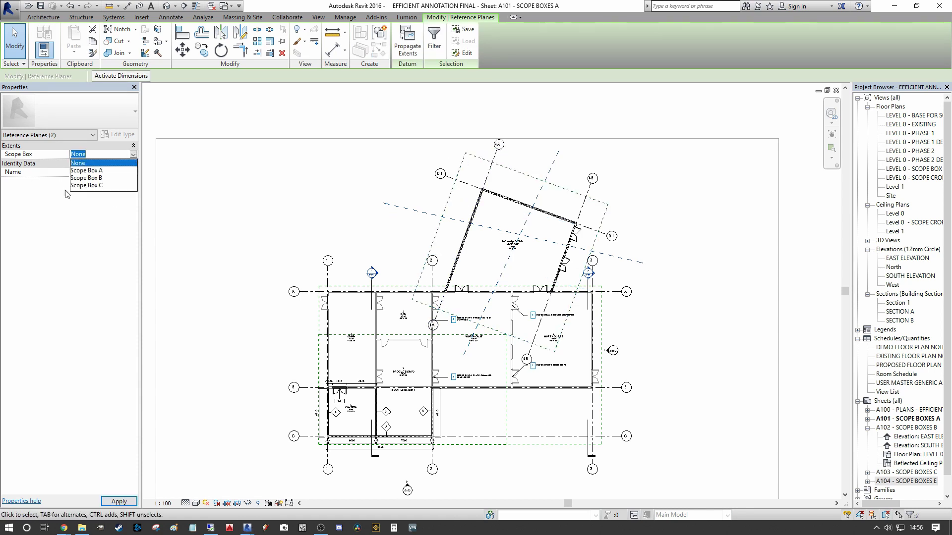
pyautogui.click(88, 177)
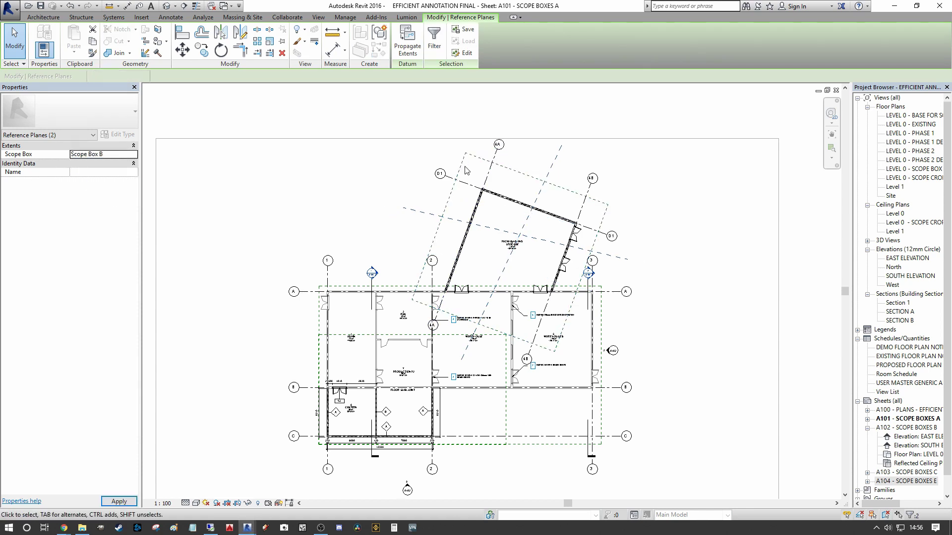
# Inspect the end extents of each reference plane against the Scope Box B boundary, and clear the selection.
pyautogui.click(551, 164)
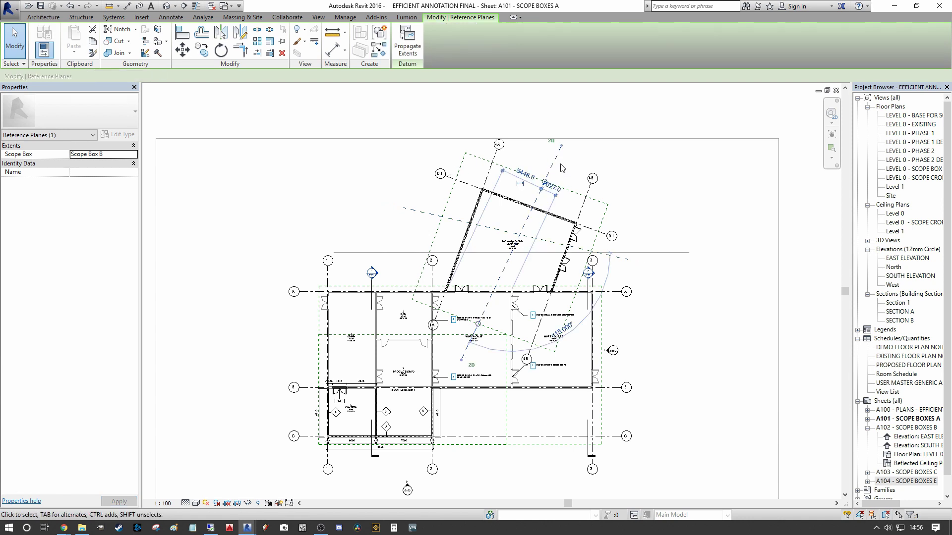
pyautogui.scroll(3, 553, 165)
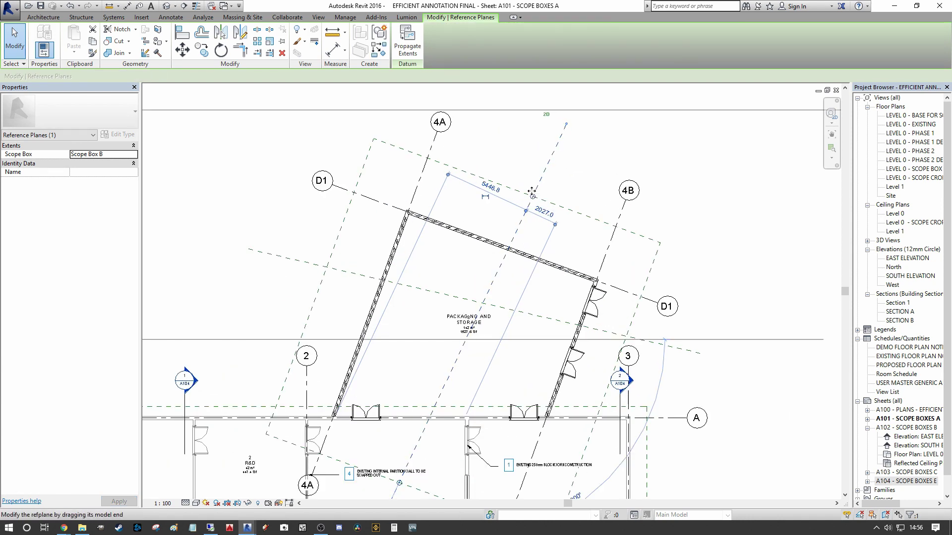
pyautogui.moveTo(534, 198); pyautogui.dragTo(526, 229, button='middle')
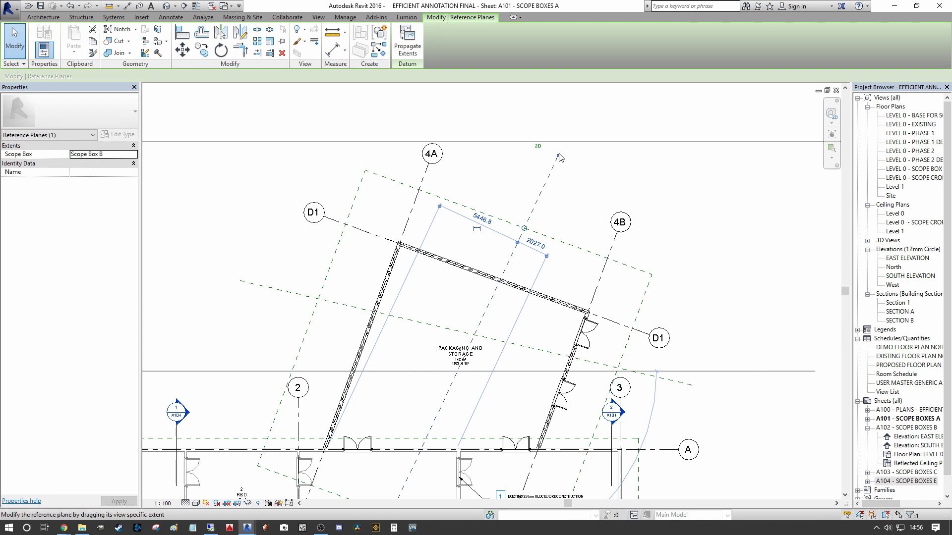
pyautogui.scroll(-2, 553, 186)
pyautogui.moveTo(567, 178); pyautogui.dragTo(569, 167, button='middle')
pyautogui.scroll(2, 615, 285)
pyautogui.click(615, 285)
pyautogui.scroll(-2, 614, 285)
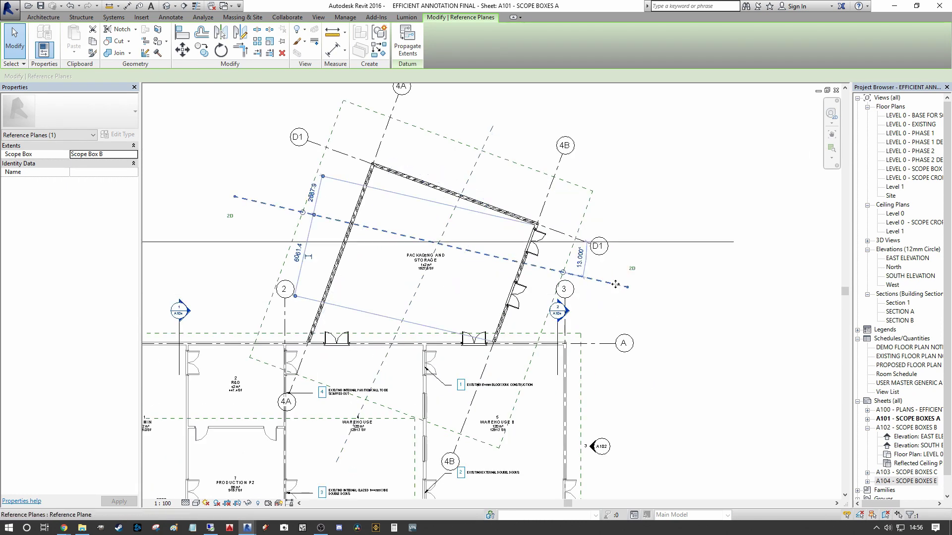
pyautogui.scroll(-3, 526, 186)
pyautogui.scroll(2, 526, 181)
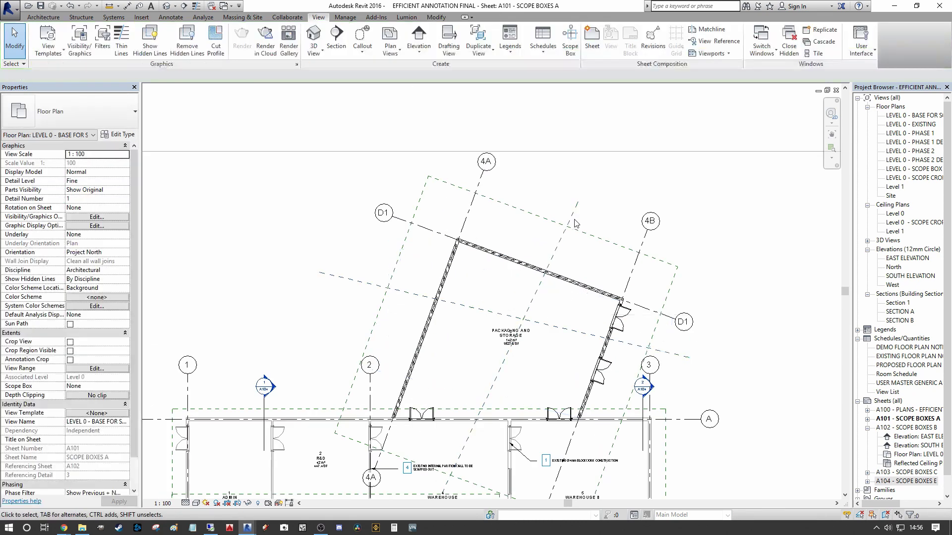
pyautogui.click(571, 217)
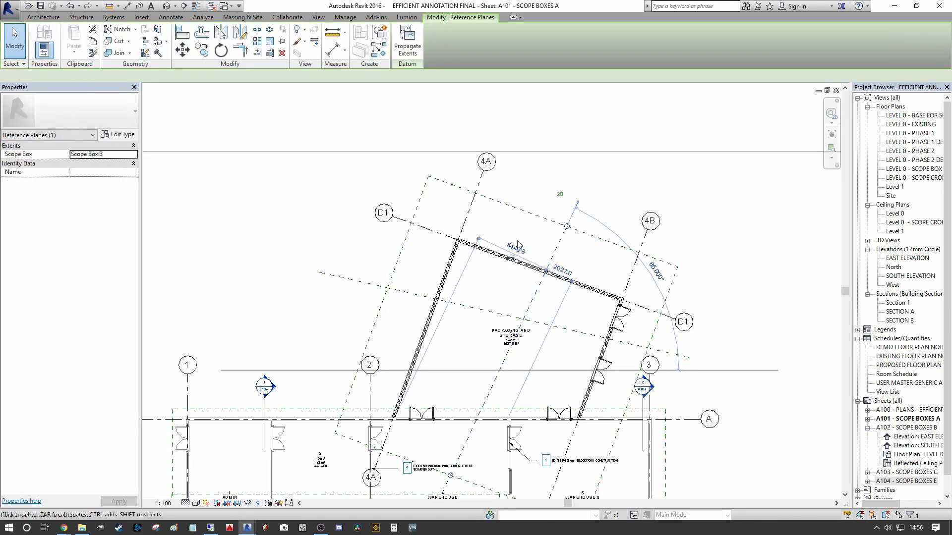
pyautogui.click(342, 277)
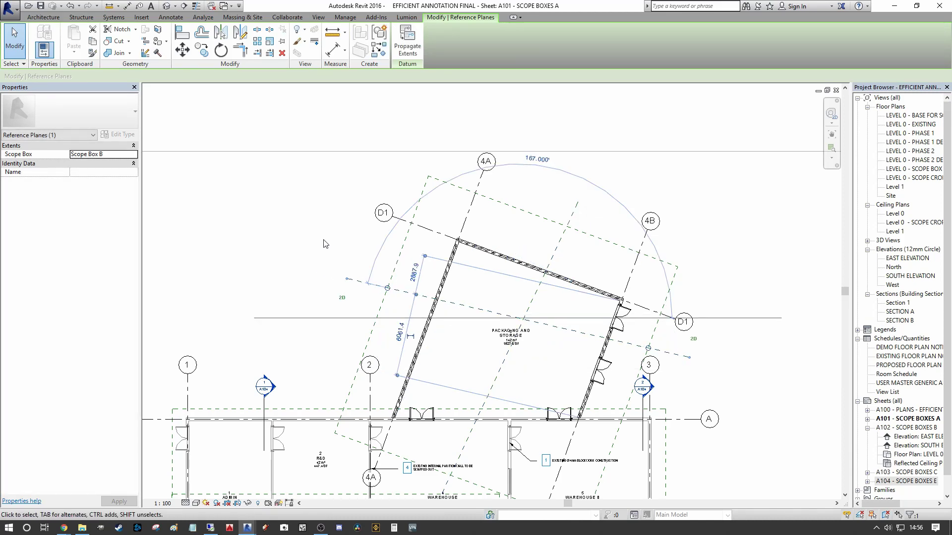
pyautogui.scroll(-2, 385, 236)
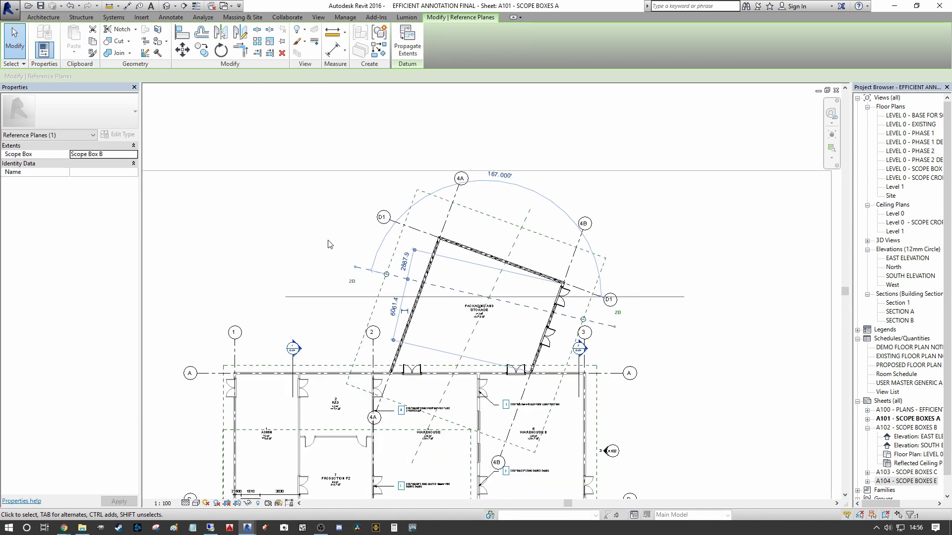
pyautogui.press('Escape')
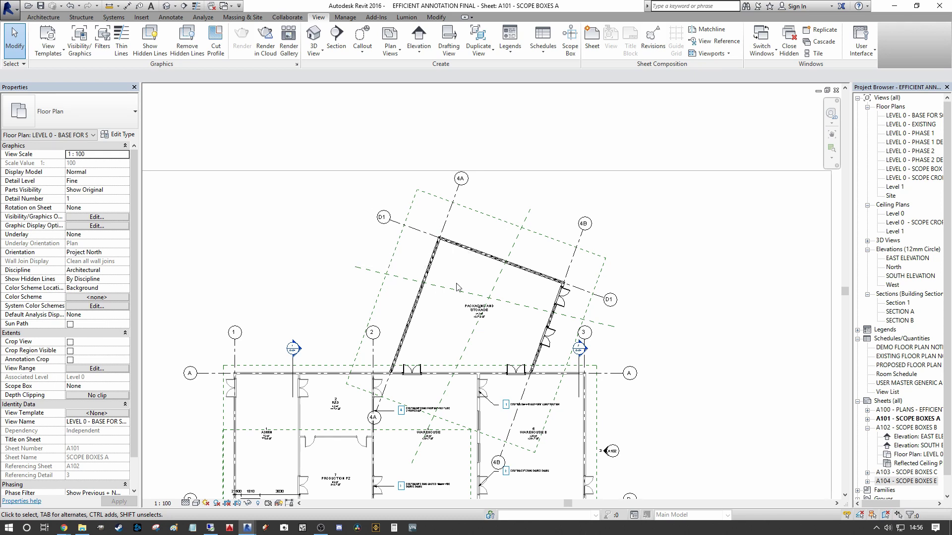
# Deactivate the base floor plan view on sheet A101.
pyautogui.scroll(-2, 404, 268)
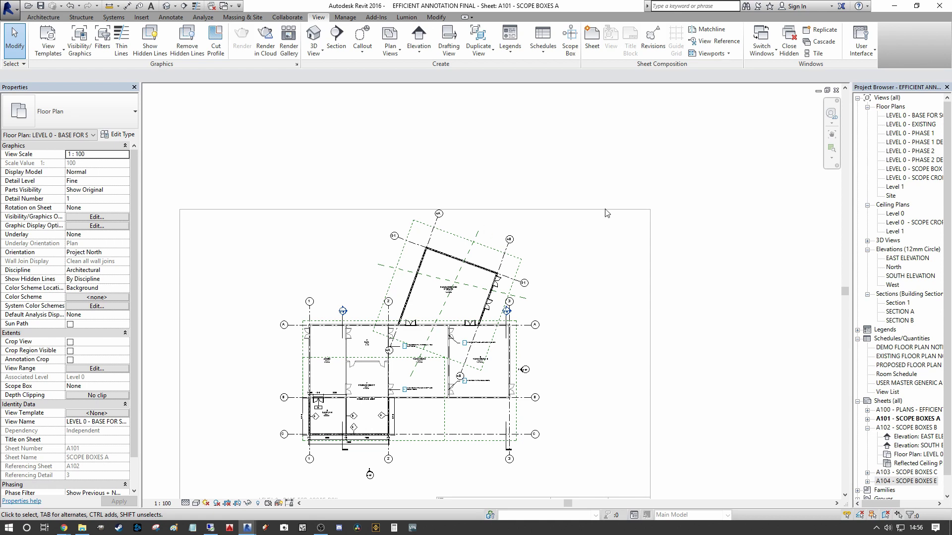
pyautogui.moveTo(627, 248); pyautogui.dragTo(648, 230, button='middle')
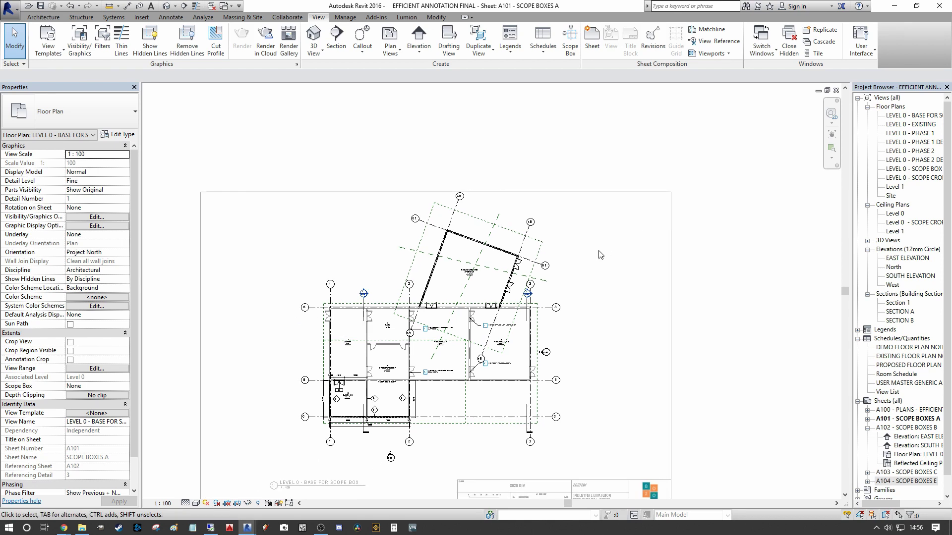
pyautogui.moveTo(600, 240); pyautogui.dragTo(599, 231, button='middle')
pyautogui.scroll(1, 584, 212)
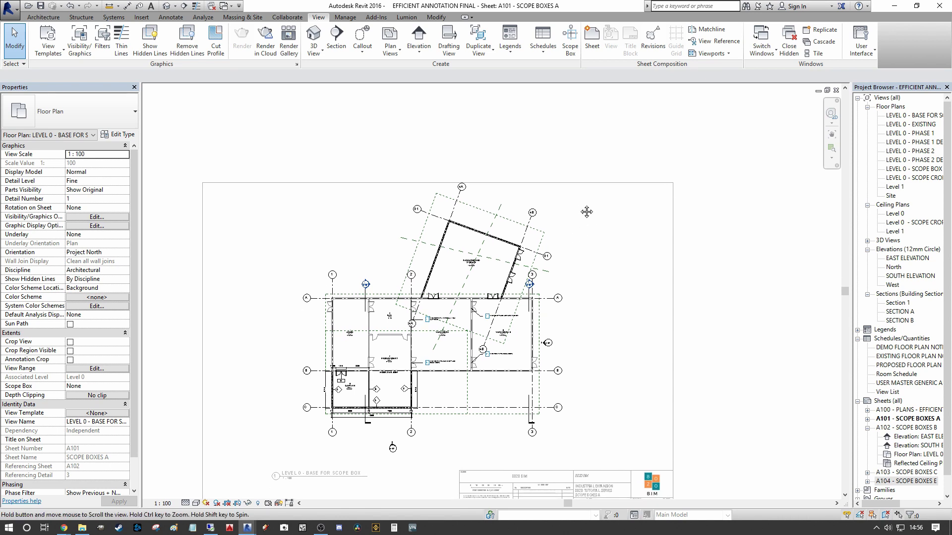
pyautogui.scroll(1, 595, 201)
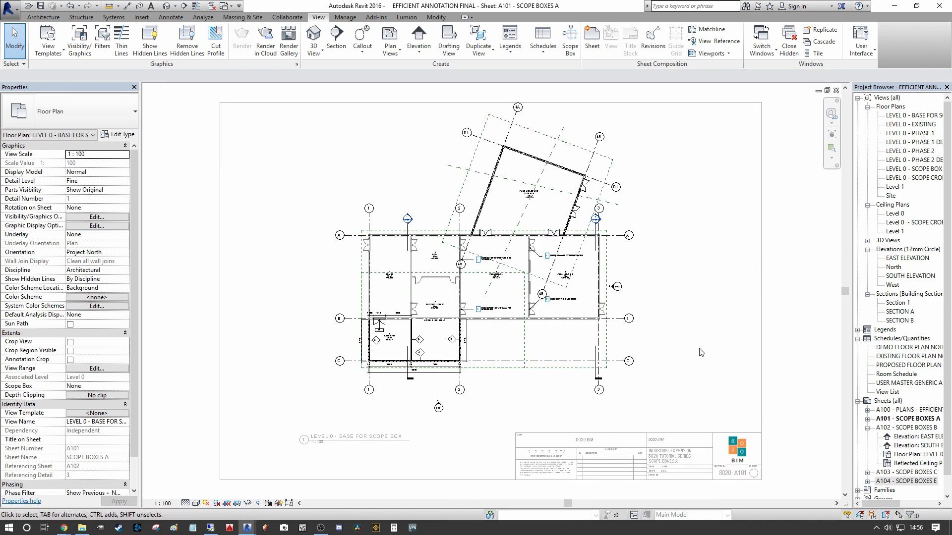
pyautogui.doubleClick(727, 362)
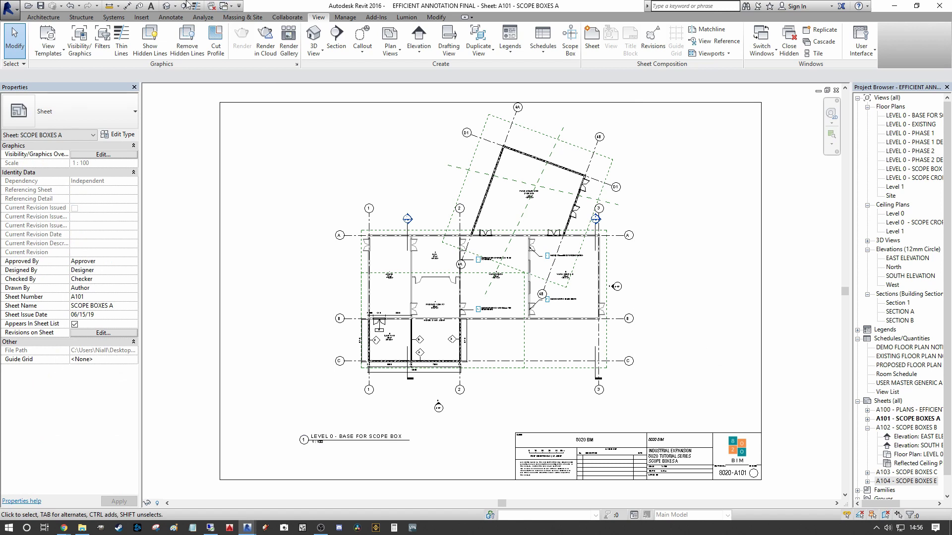
# Open the default 3D view showing the scope boxes, and switch to the Level 0 floor plan of the Plan Region project.
pyautogui.click(169, 7)
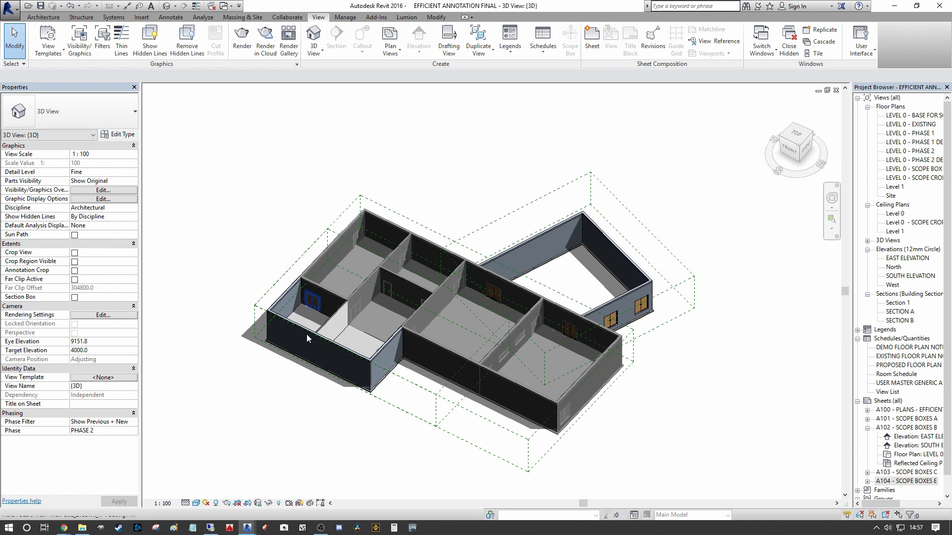
pyautogui.moveTo(243, 531)
pyautogui.click(295, 493)
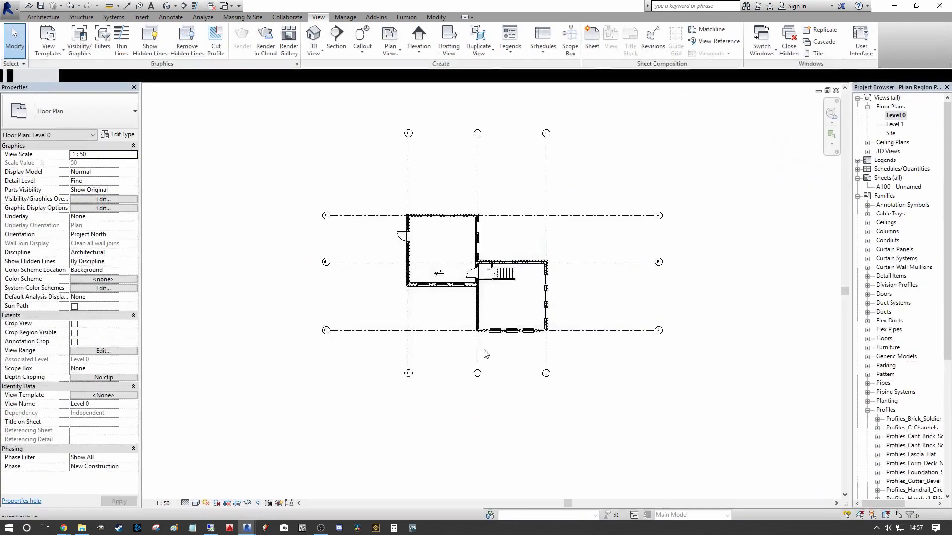
# Draw a scope box with a height of 6000 around the whole building in the Level 0 floor plan.
pyautogui.moveTo(464, 284); pyautogui.dragTo(418, 174, button='middle')
pyautogui.scroll(1, 419, 174)
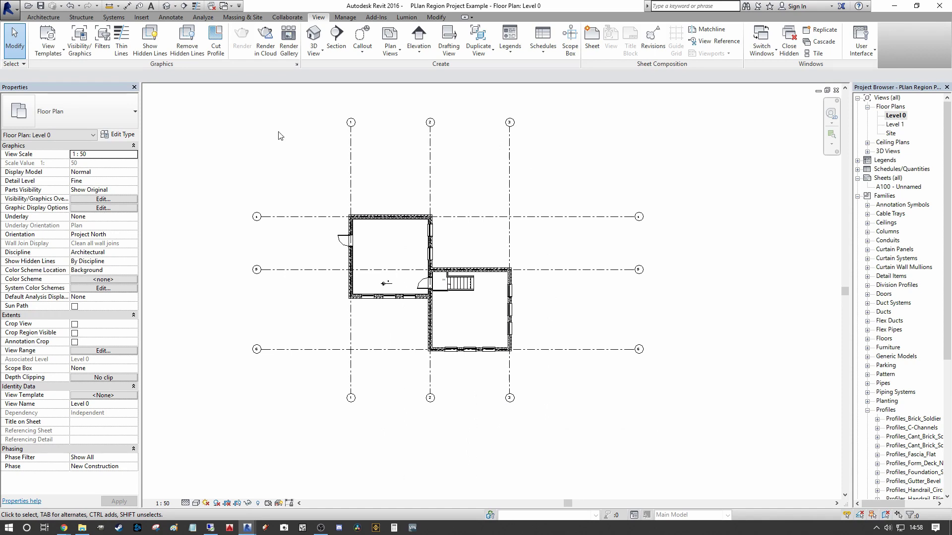
pyautogui.scroll(1, 336, 278)
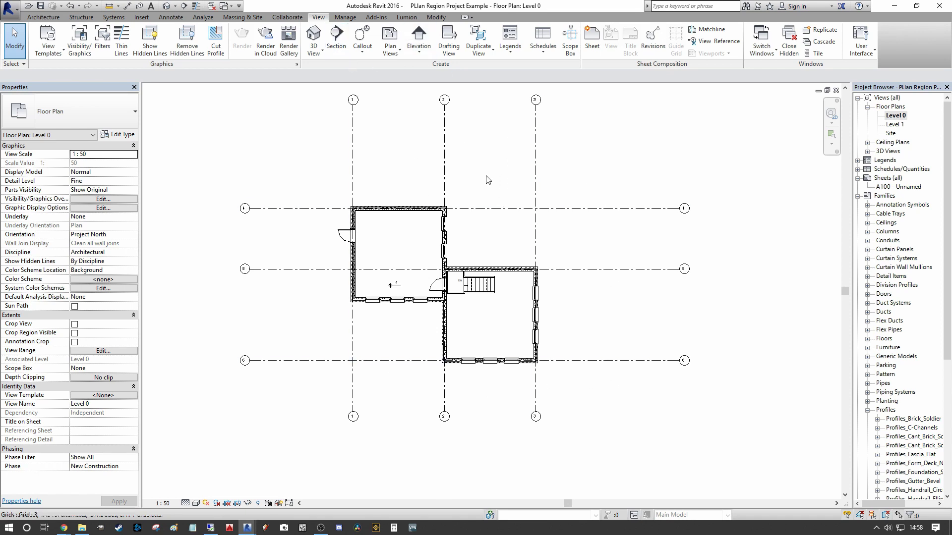
pyautogui.moveTo(369, 181); pyautogui.dragTo(382, 191, button='middle')
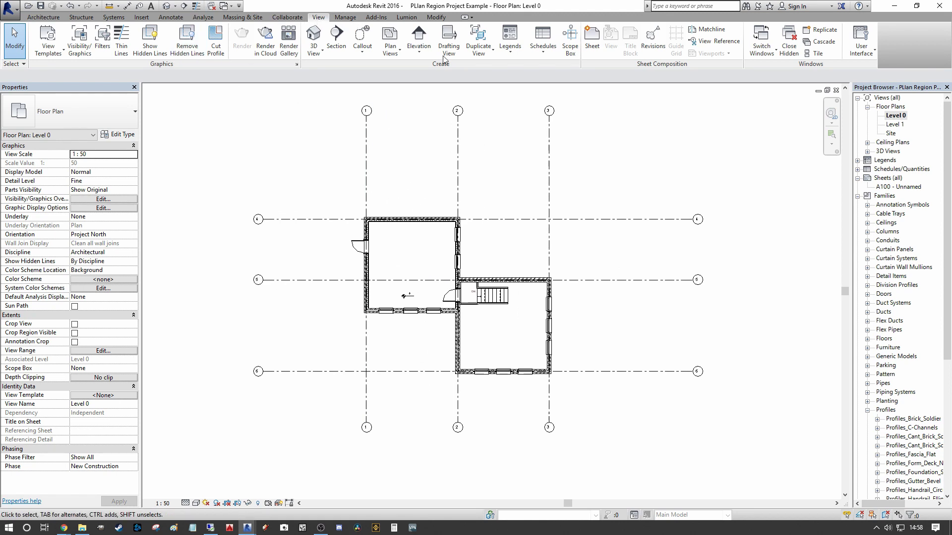
pyautogui.click(571, 52)
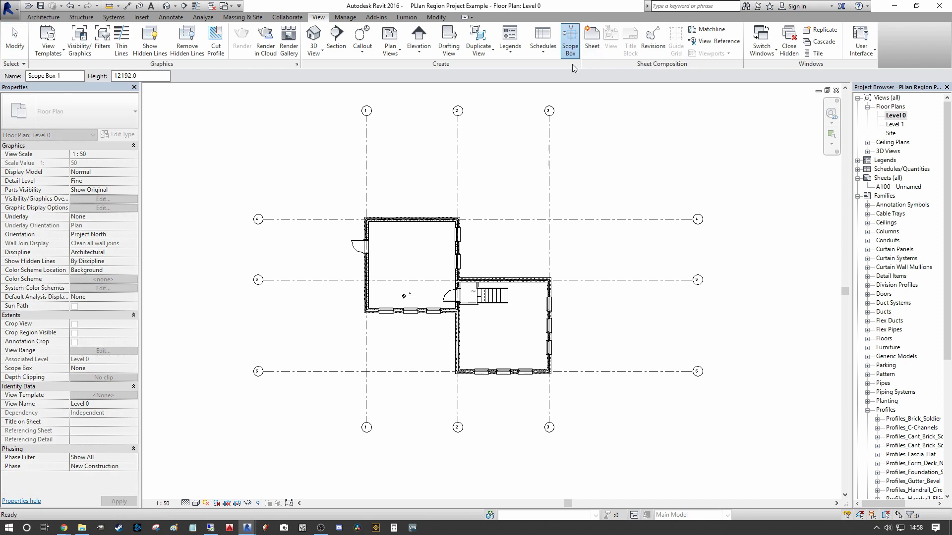
pyautogui.click(149, 79)
pyautogui.moveTo(145, 79); pyautogui.dragTo(99, 70)
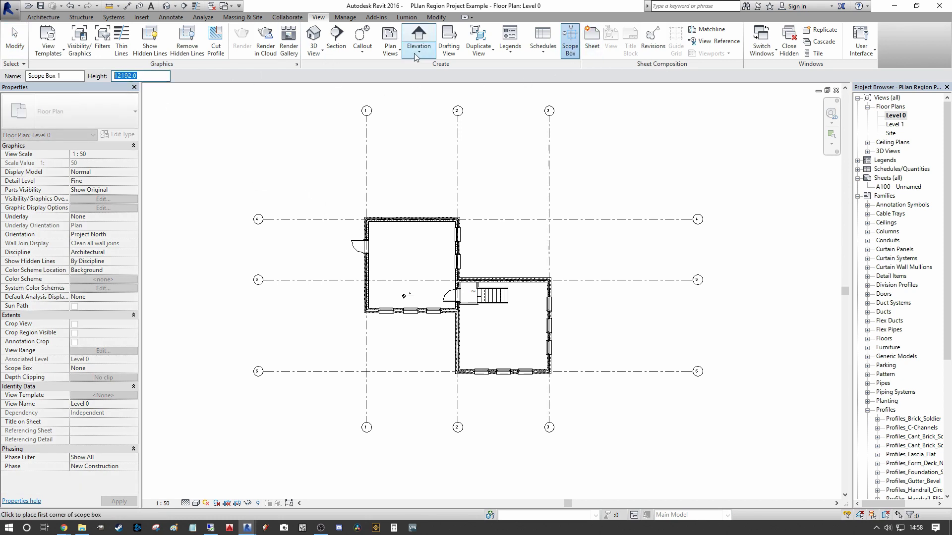
pyautogui.write('6000')
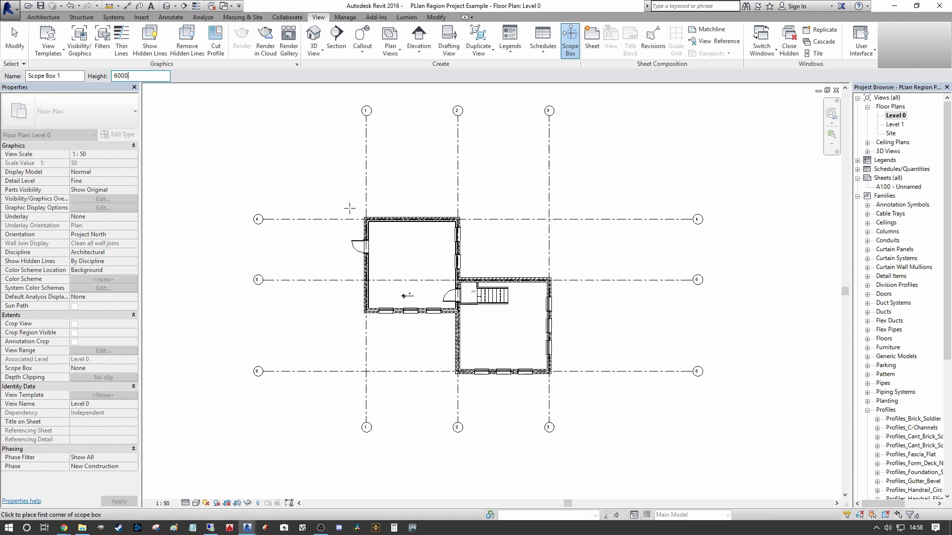
pyautogui.click(359, 210)
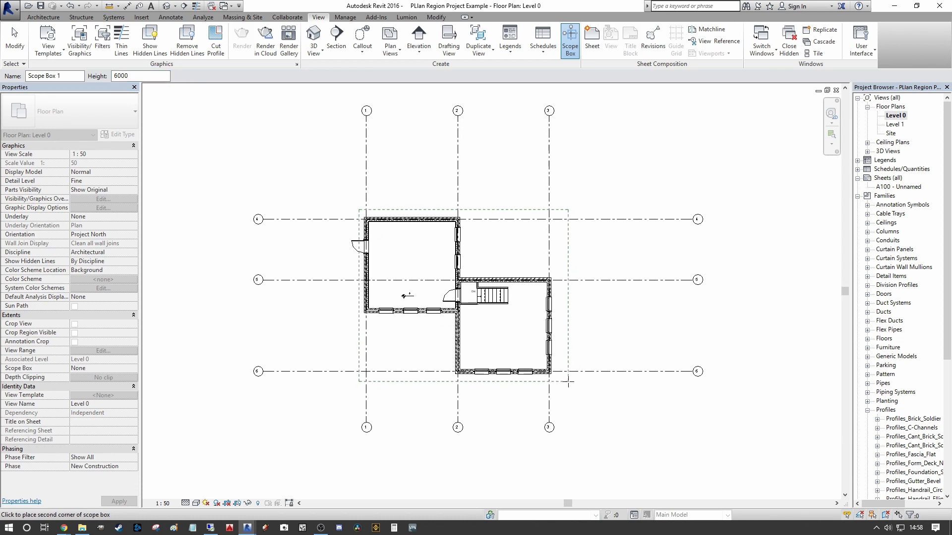
pyautogui.click(557, 379)
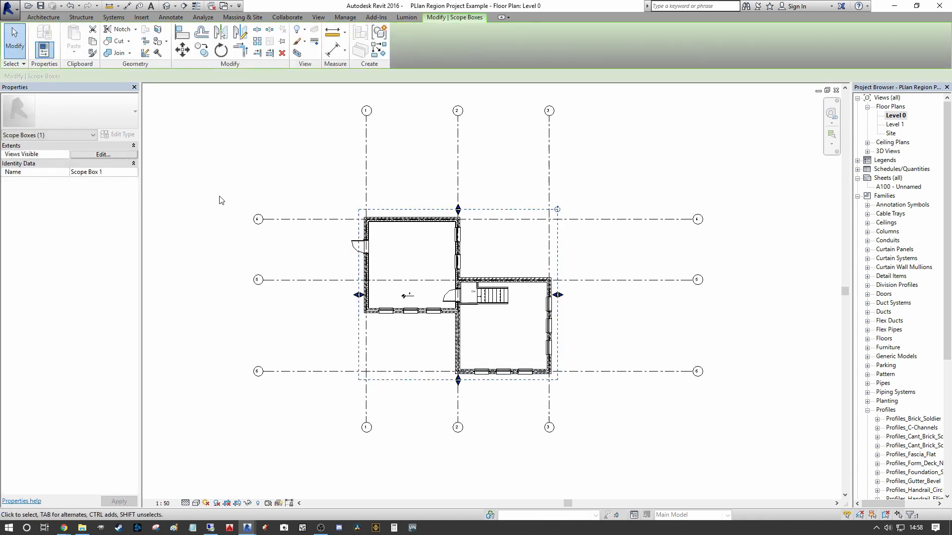
# Select all grids in the entire project, assign them to Scope Box 1, and clear the selection.
pyautogui.click(548, 150)
pyautogui.rightClick(549, 147)
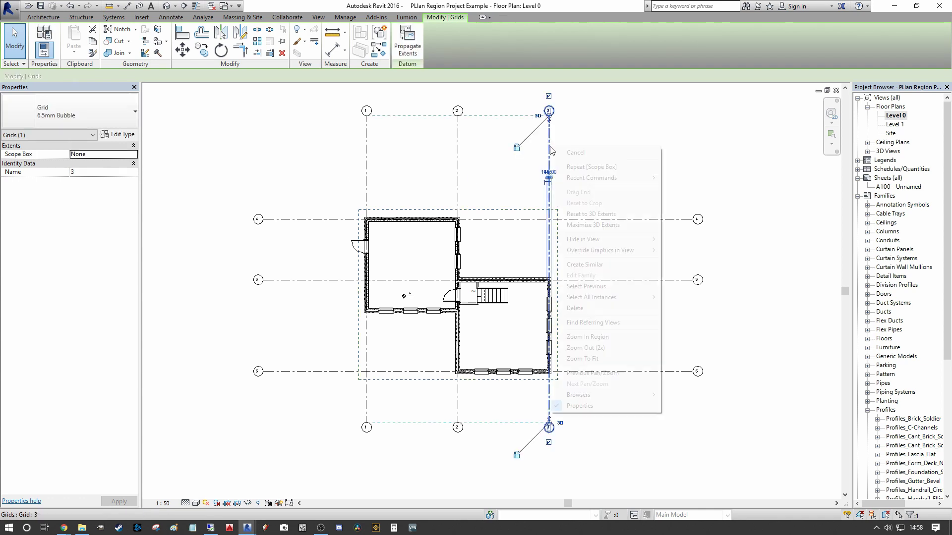
pyautogui.moveTo(639, 297)
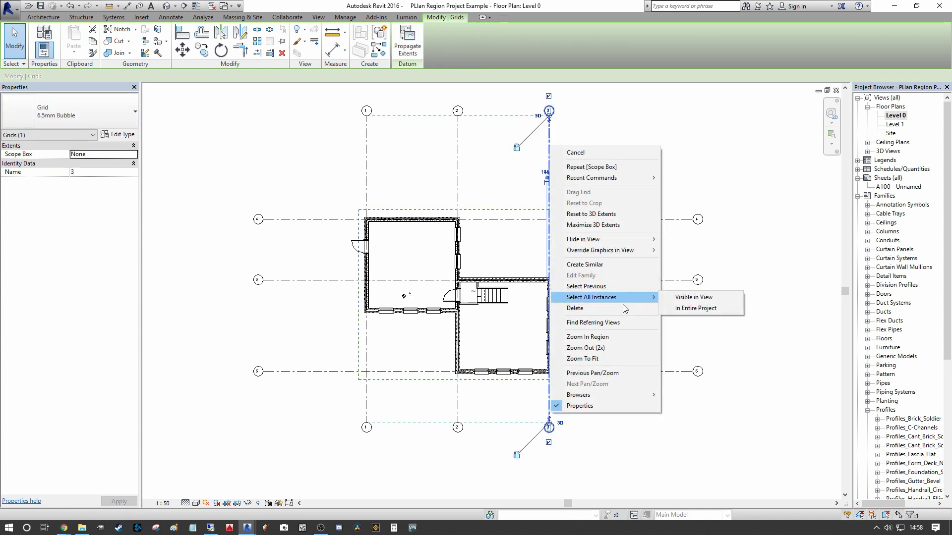
pyautogui.click(698, 308)
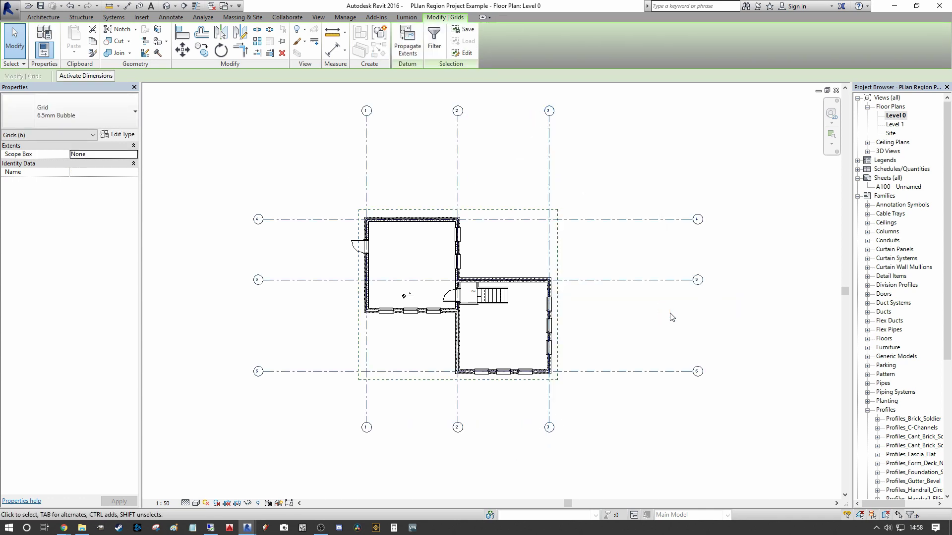
pyautogui.click(133, 155)
pyautogui.click(77, 170)
pyautogui.click(256, 149)
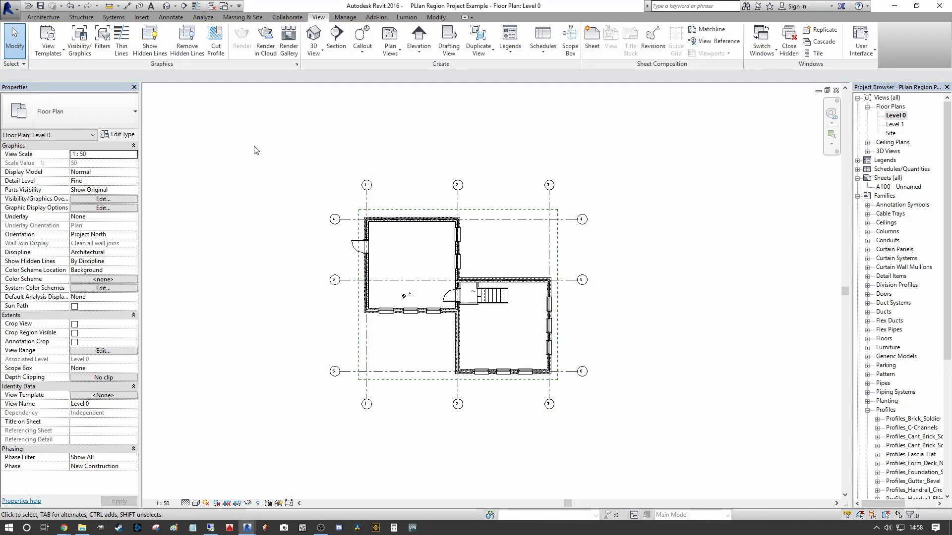
# Enlarge Scope Box 1 outward on the left, upper and right sides of the building, then deselect it.
pyautogui.scroll(2, 457, 196)
pyautogui.moveTo(457, 195); pyautogui.dragTo(445, 160, button='middle')
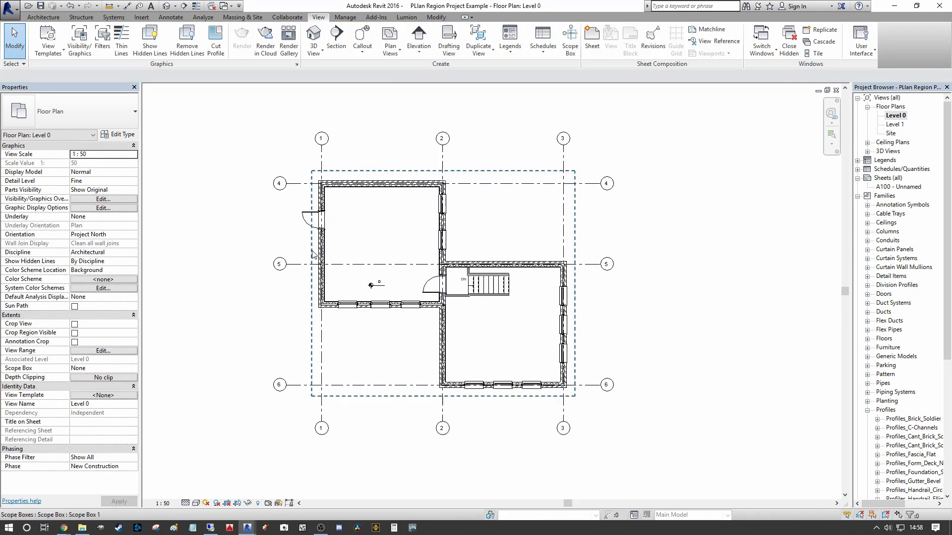
pyautogui.click(314, 269)
pyautogui.moveTo(312, 284); pyautogui.dragTo(228, 284)
pyautogui.moveTo(394, 171); pyautogui.dragTo(393, 150)
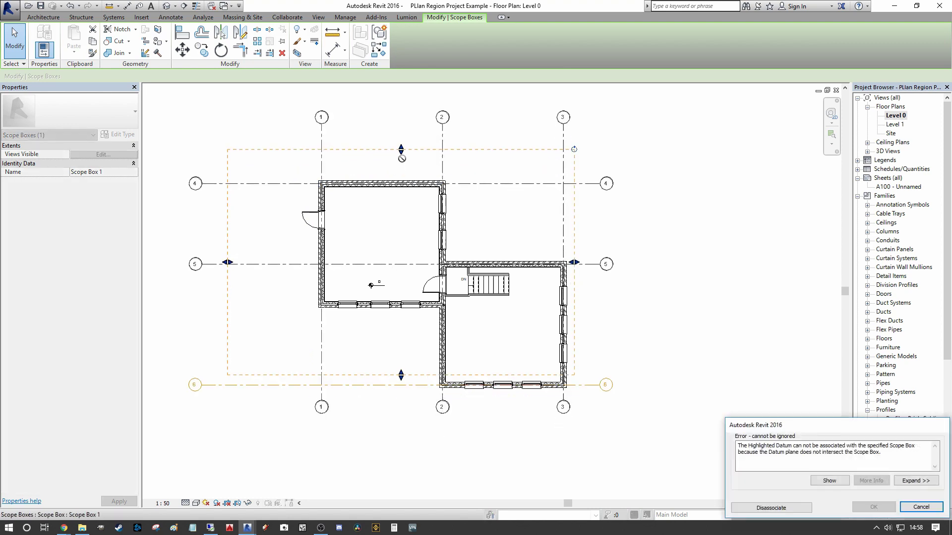
pyautogui.click(921, 506)
pyautogui.click(514, 171)
pyautogui.moveTo(402, 171); pyautogui.dragTo(402, 130)
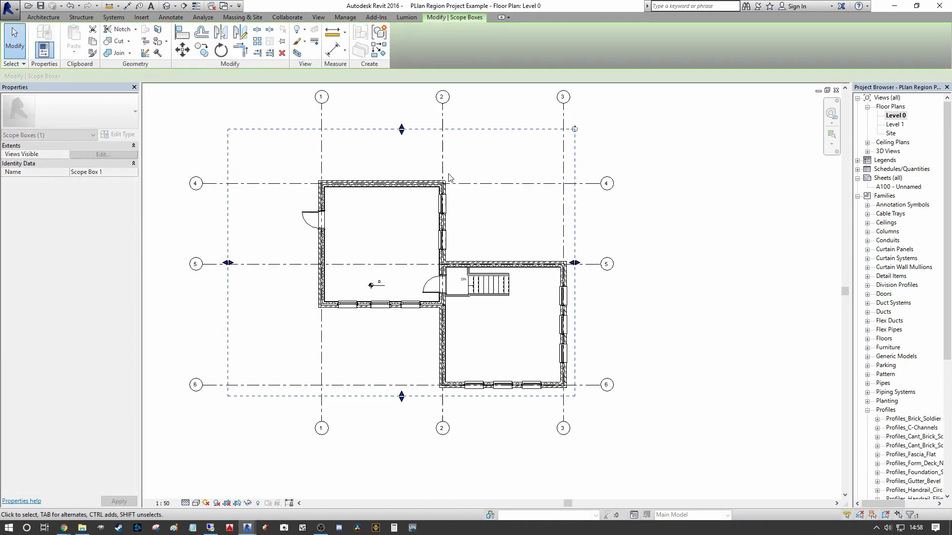
pyautogui.moveTo(575, 264); pyautogui.dragTo(635, 264)
pyautogui.scroll(-3, 506, 230)
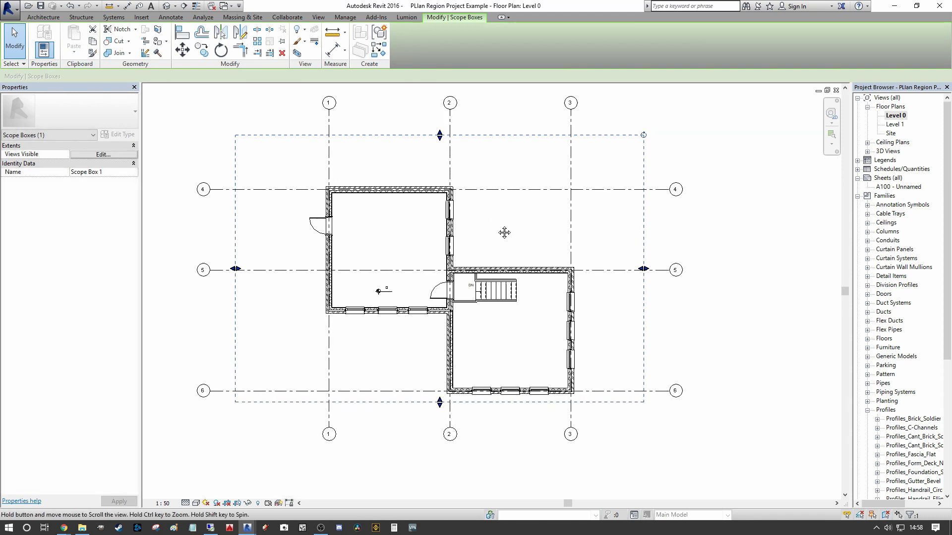
pyautogui.scroll(-2, 517, 247)
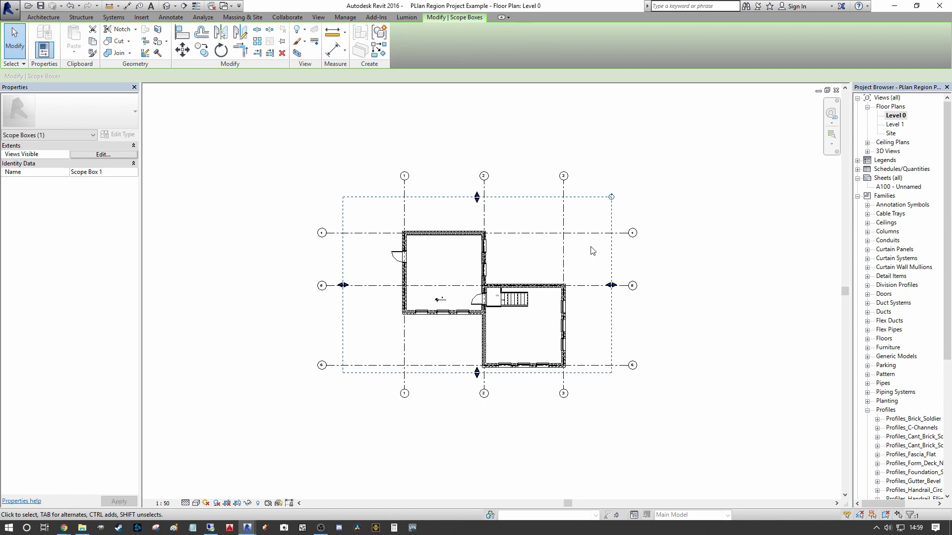
pyautogui.click(637, 191)
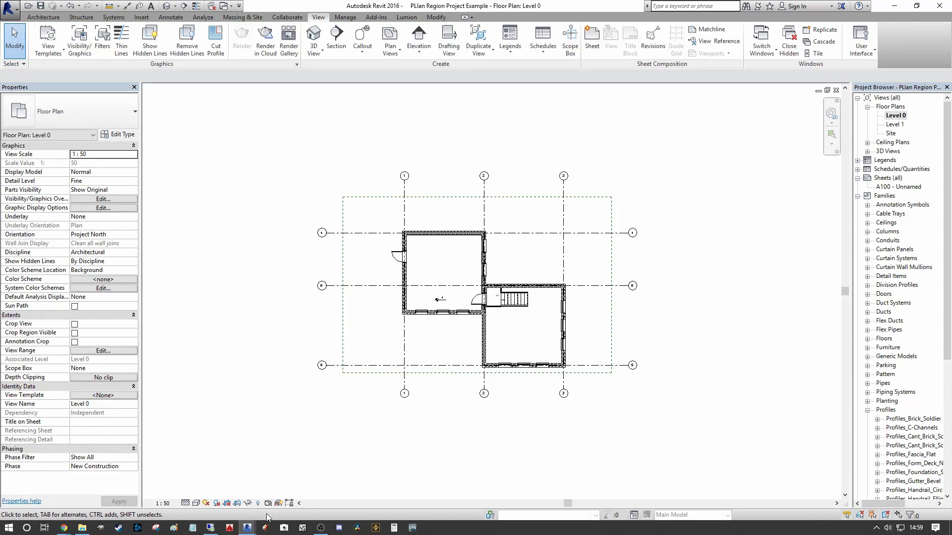
# Switch to the EFFICIENT ANNOTATION FINAL project and open sheet A104 - SCOPE BOXES E.
pyautogui.moveTo(248, 527)
pyautogui.click(218, 507)
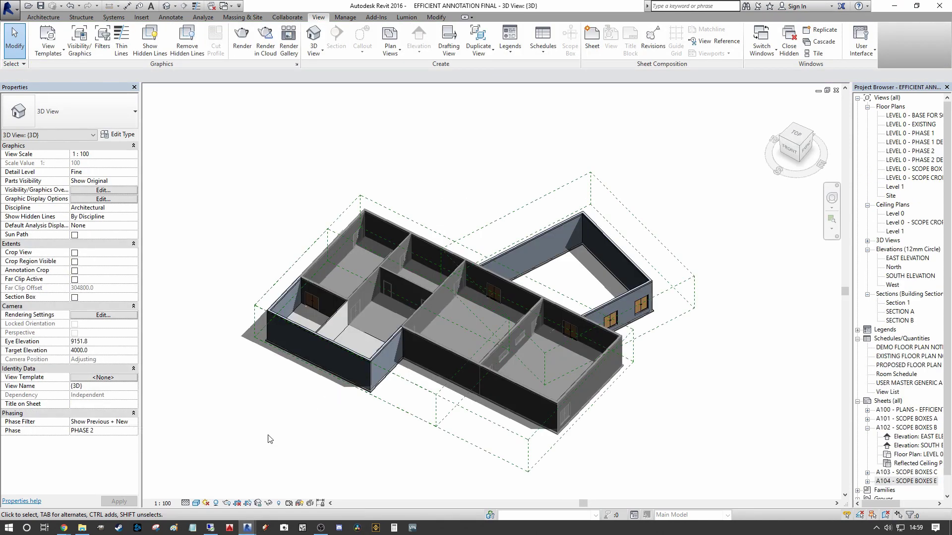
pyautogui.moveTo(948, 431); pyautogui.dragTo(947, 449)
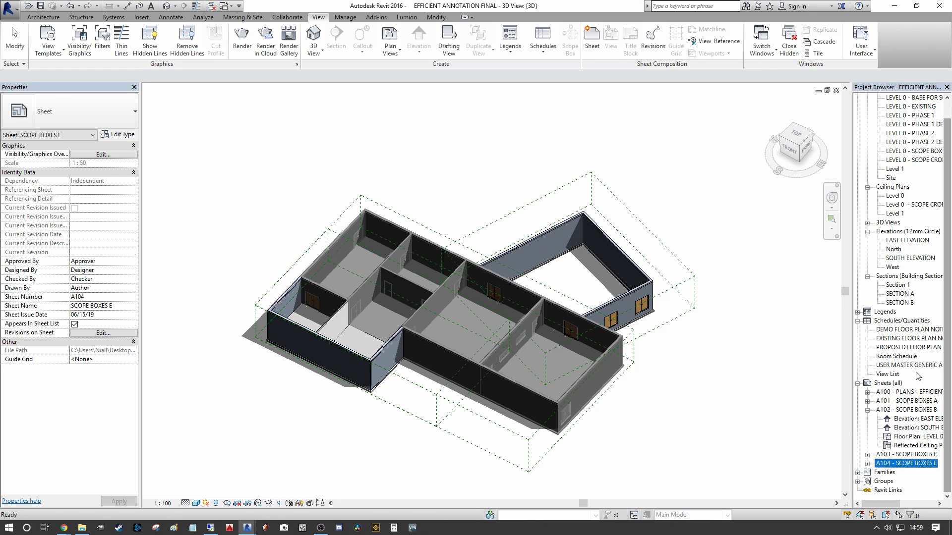
pyautogui.doubleClick(905, 463)
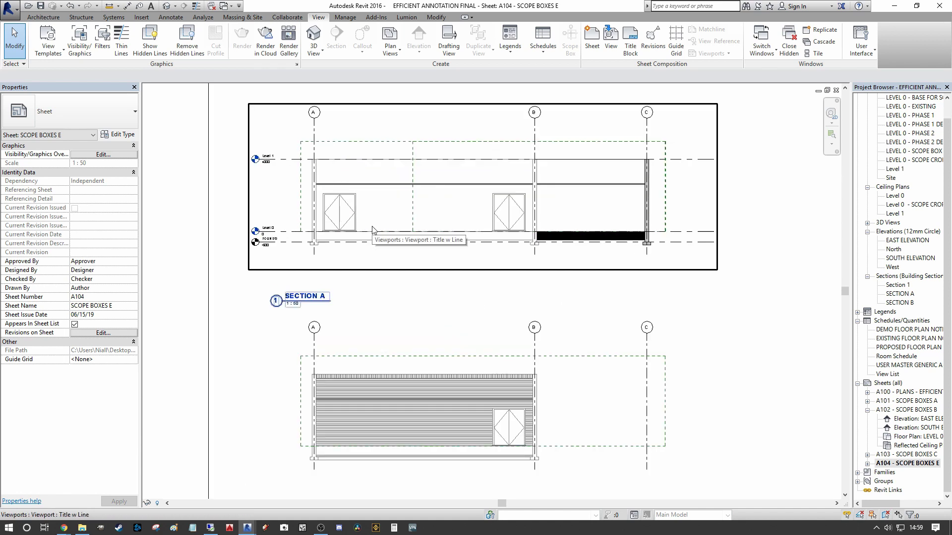
pyautogui.scroll(1, 387, 248)
# Open sheet A101 - SCOPE BOXES A, examine the scope boxes and grids on the base floor plan, and close the sheet.
pyautogui.click(908, 392)
pyautogui.doubleClick(915, 402)
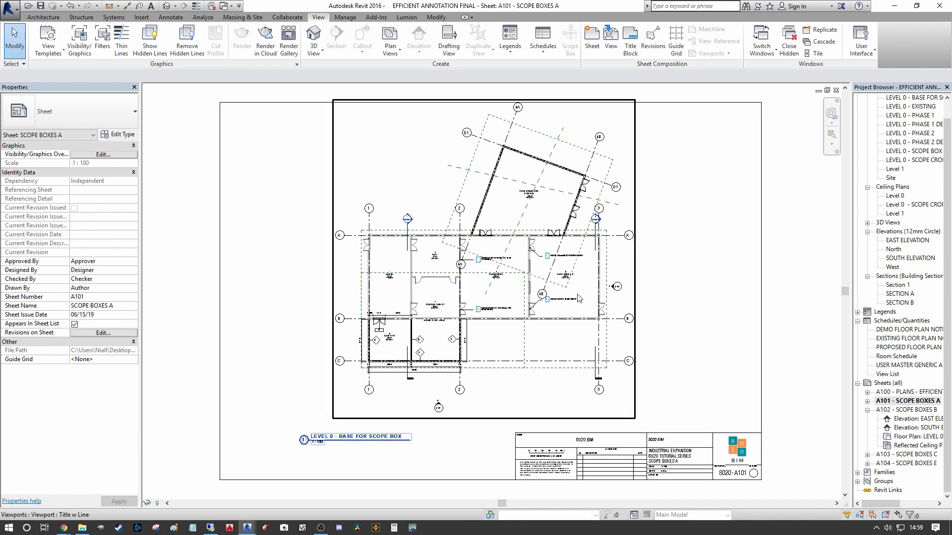
pyautogui.scroll(2, 421, 243)
pyautogui.scroll(-2, 420, 241)
pyautogui.scroll(2, 575, 230)
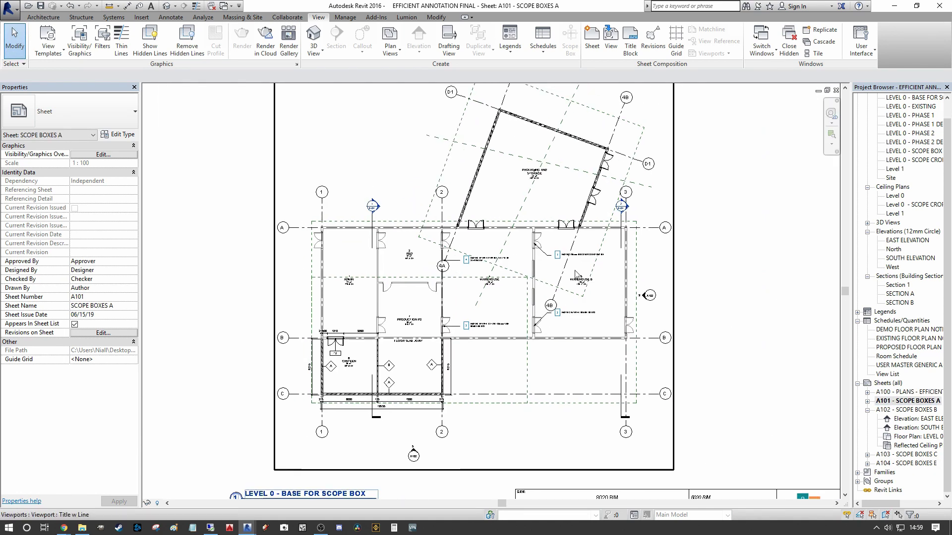
pyautogui.scroll(-2, 626, 268)
pyautogui.click(836, 89)
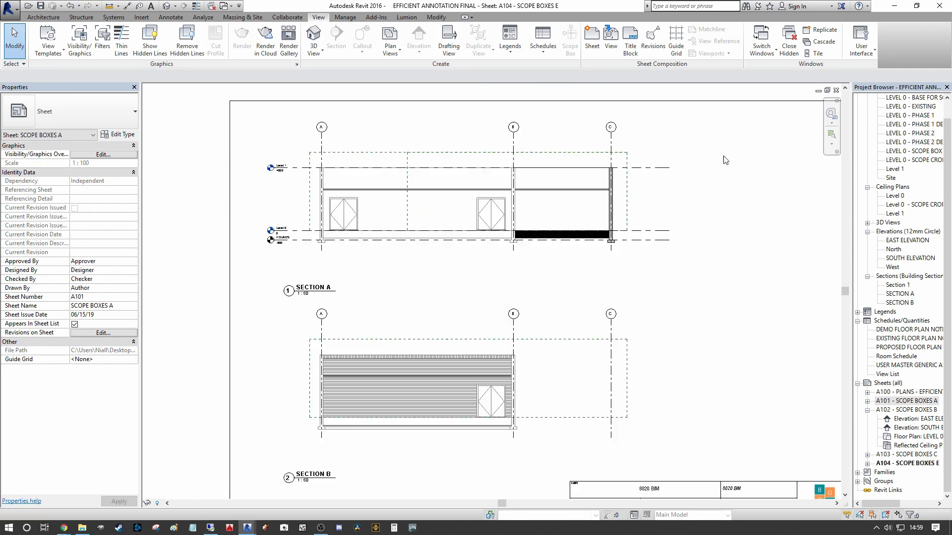
# Activate the Section A view on sheet A104 and extend the upper ends of grids A, B and C upward in that view.
pyautogui.scroll(3, 268, 163)
pyautogui.scroll(-2, 267, 162)
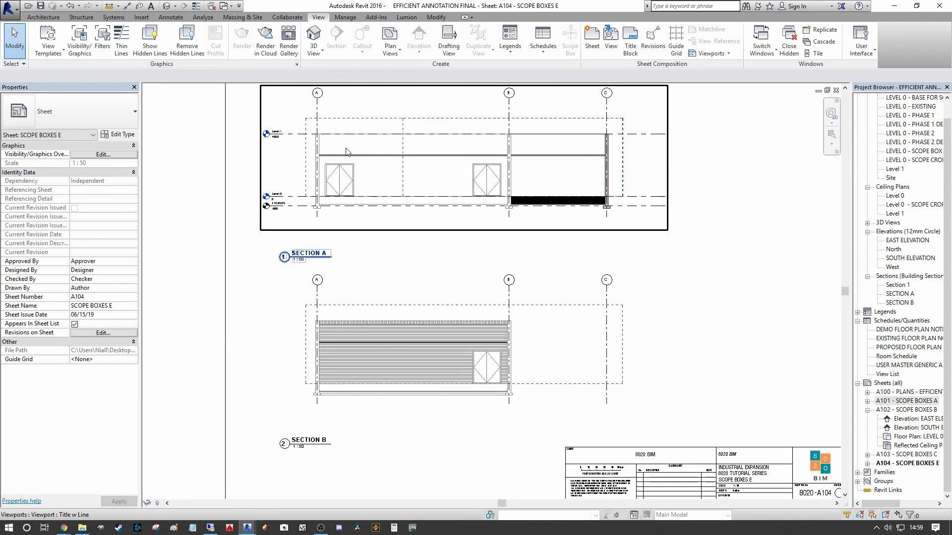
pyautogui.scroll(2, 318, 186)
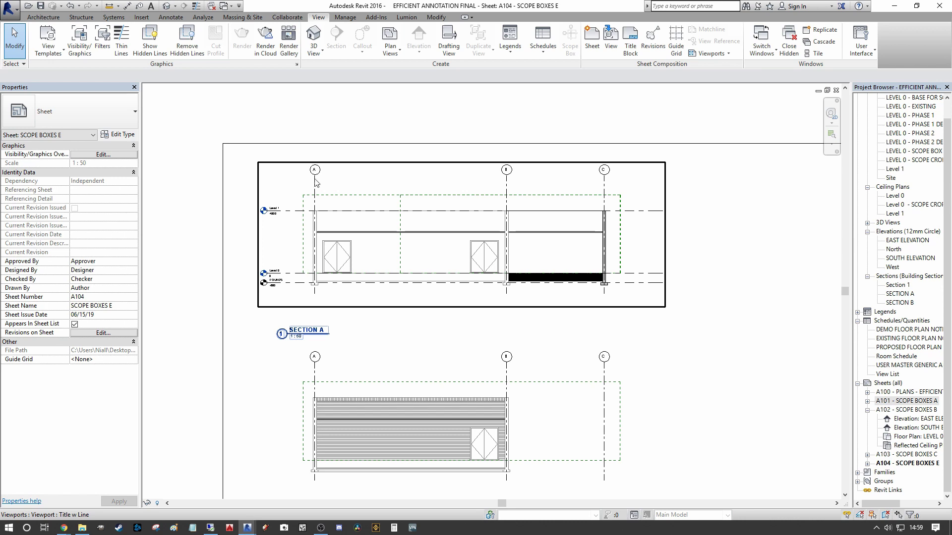
pyautogui.scroll(-2, 670, 227)
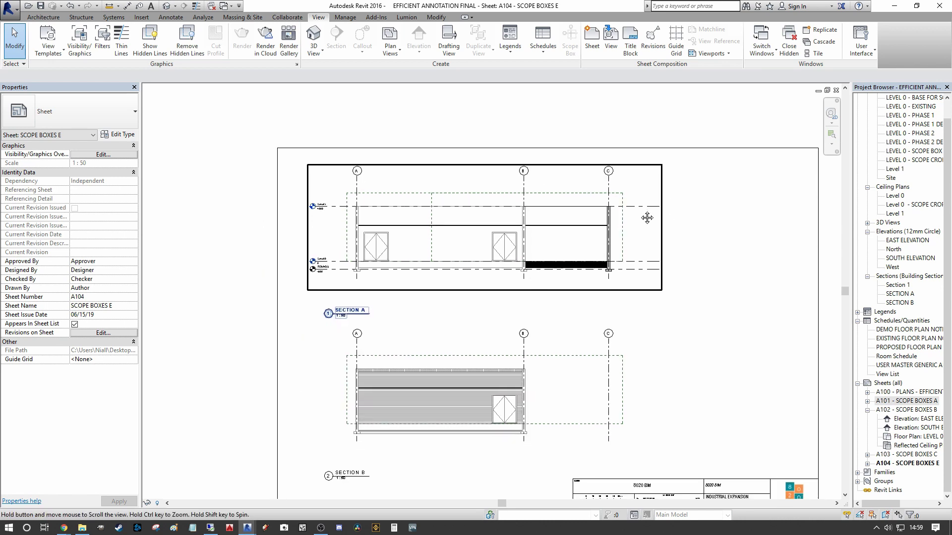
pyautogui.scroll(3, 428, 200)
pyautogui.scroll(1, 428, 200)
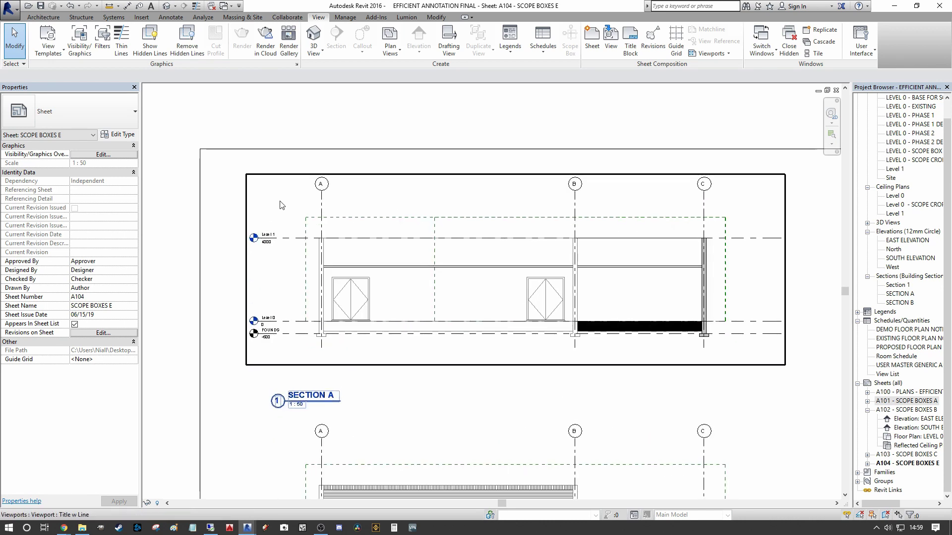
pyautogui.doubleClick(324, 213)
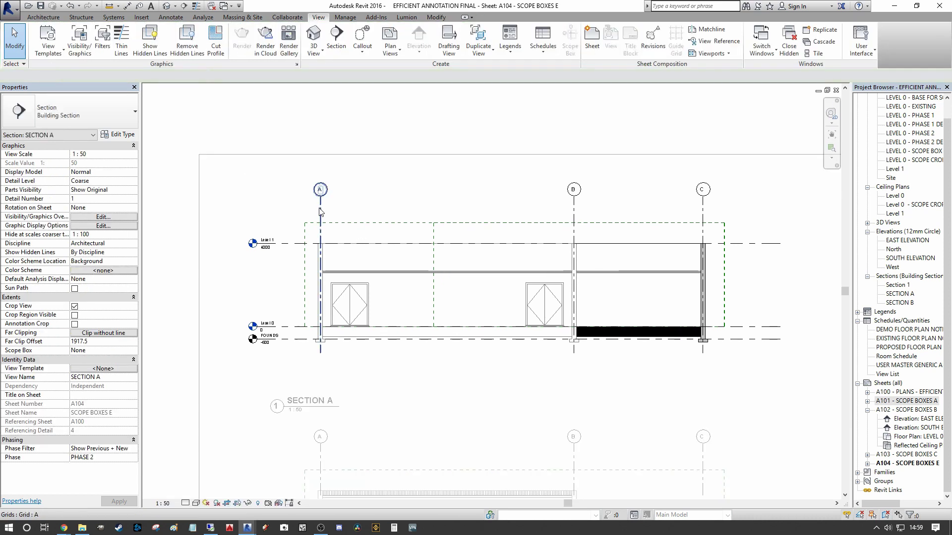
pyautogui.click(320, 199)
pyautogui.moveTo(320, 184); pyautogui.dragTo(320, 182)
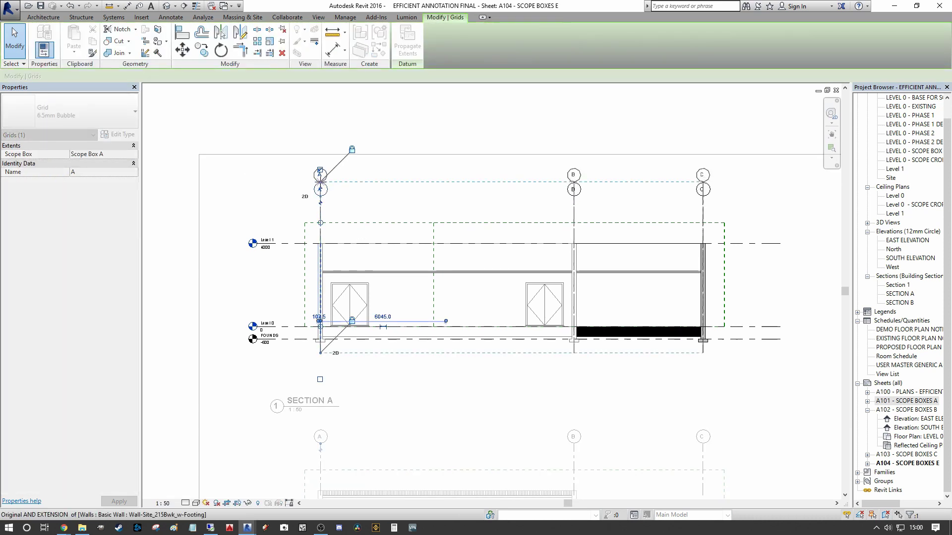
pyautogui.scroll(-2, 352, 207)
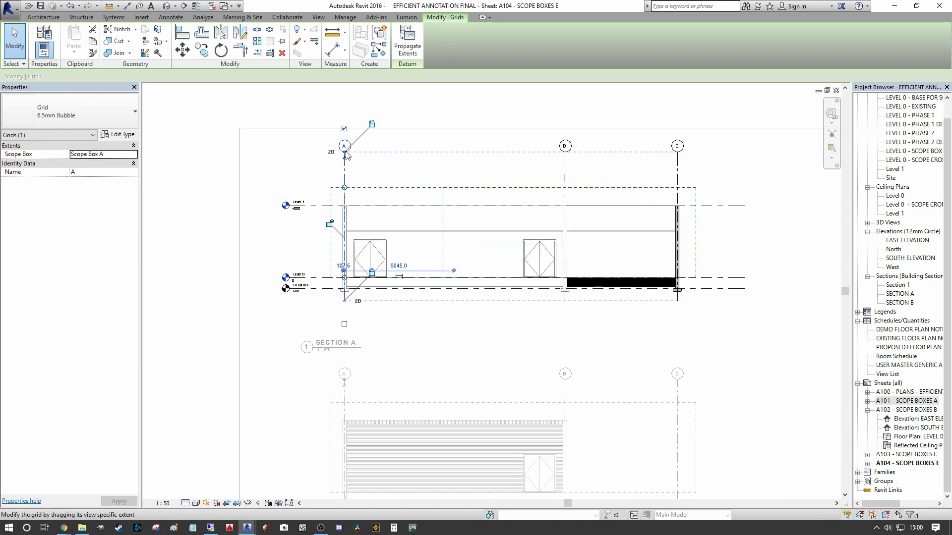
pyautogui.scroll(1, 357, 151)
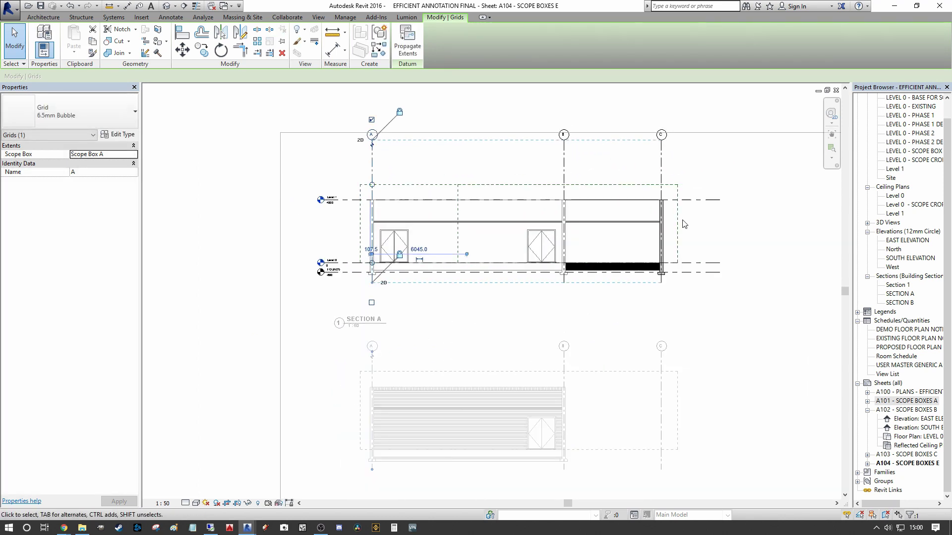
pyautogui.scroll(-2, 404, 156)
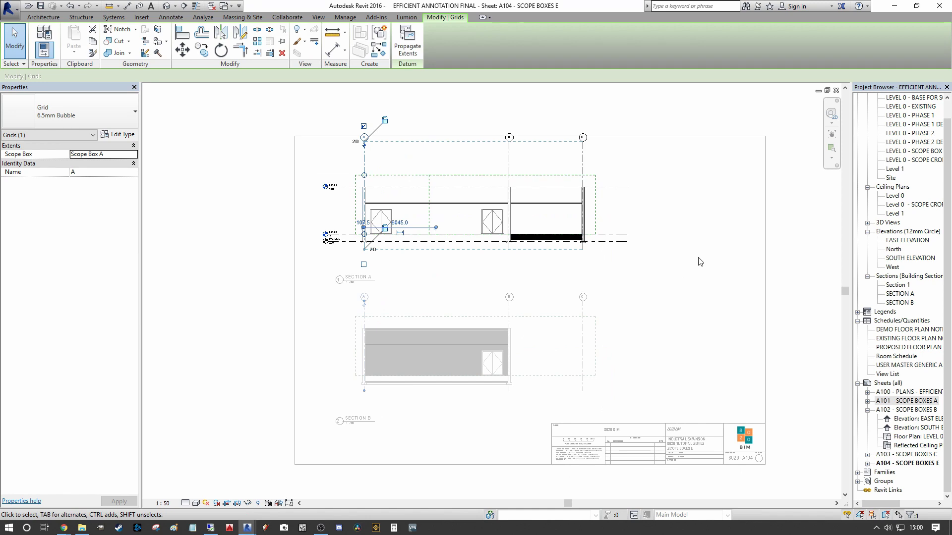
# Deactivate the Section A view and move the Section A and Section B viewports further down the sheet.
pyautogui.click(560, 221)
pyautogui.moveTo(559, 220); pyautogui.dragTo(559, 221)
pyautogui.click(722, 252)
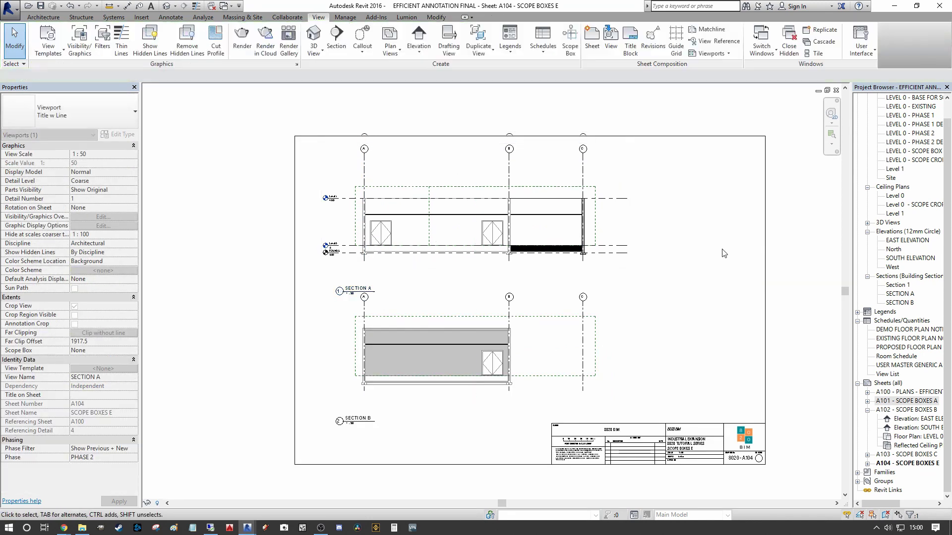
pyautogui.moveTo(461, 325); pyautogui.dragTo(463, 348)
pyautogui.click(685, 292)
# Activate the Section A view on the sheet and propagate the extents of grids A, B and C to Section B.
pyautogui.doubleClick(510, 169)
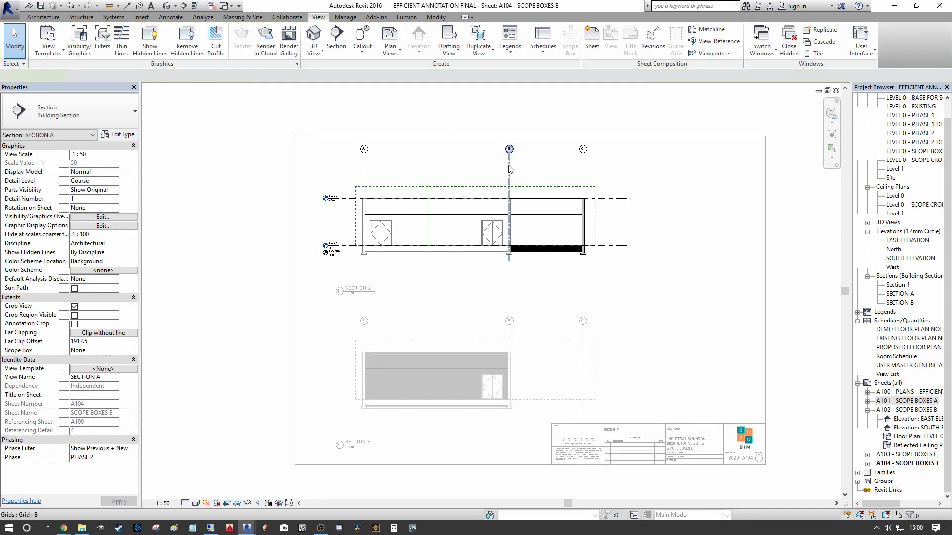
pyautogui.click(509, 169)
pyautogui.keyDown('ctrl'); pyautogui.click(584, 171); pyautogui.keyUp('ctrl')
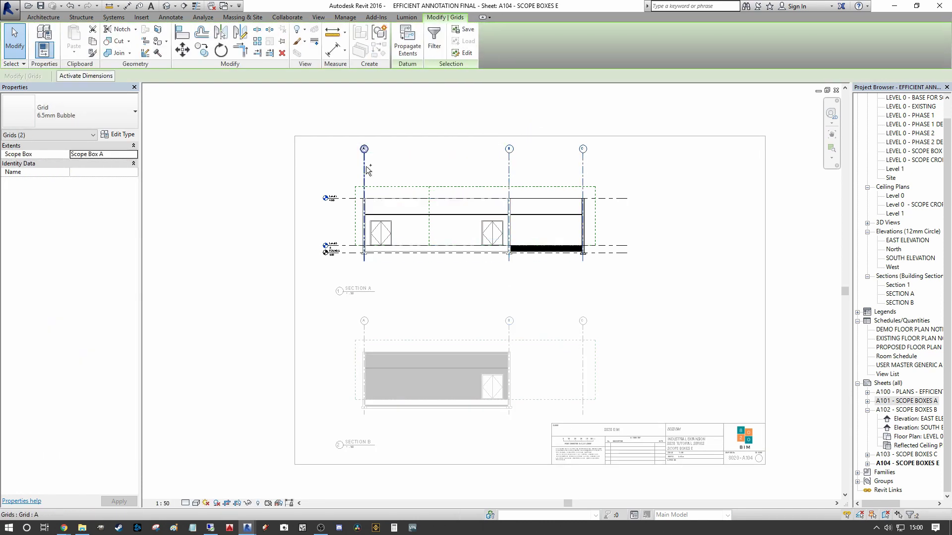
pyautogui.keyDown('ctrl'); pyautogui.click(365, 166); pyautogui.keyUp('ctrl')
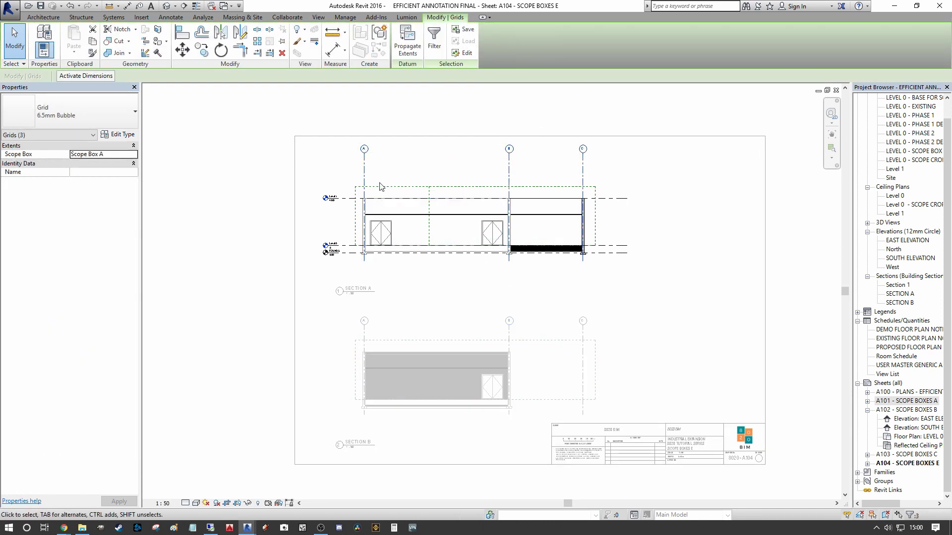
pyautogui.click(411, 40)
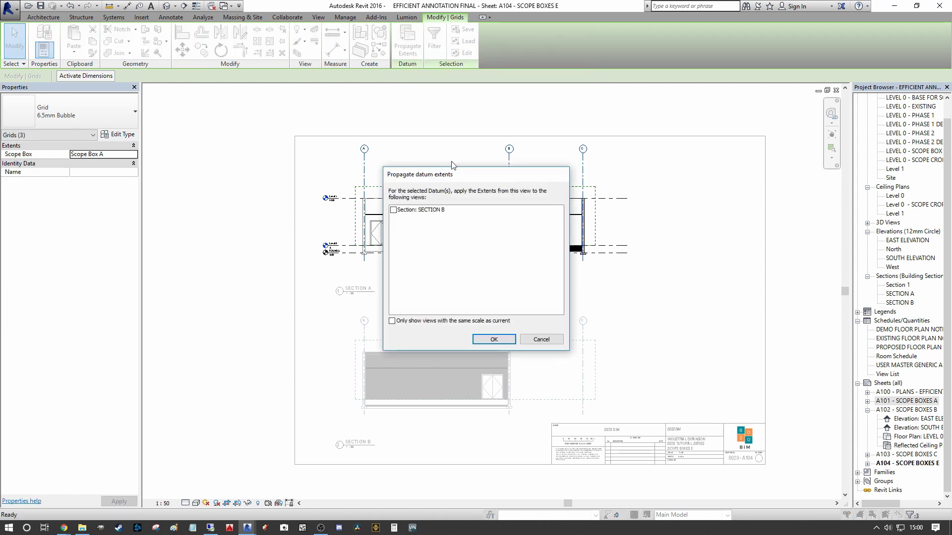
pyautogui.moveTo(451, 179); pyautogui.dragTo(676, 175)
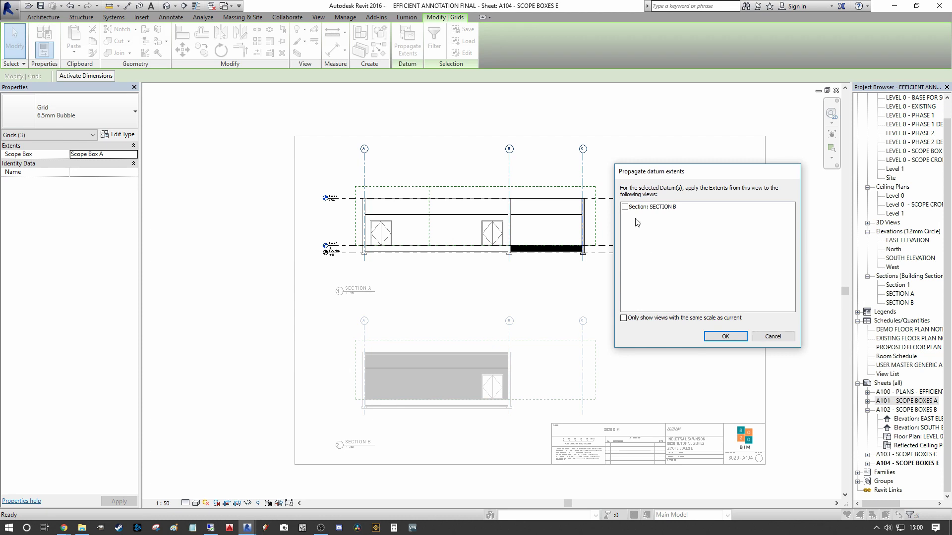
pyautogui.click(626, 208)
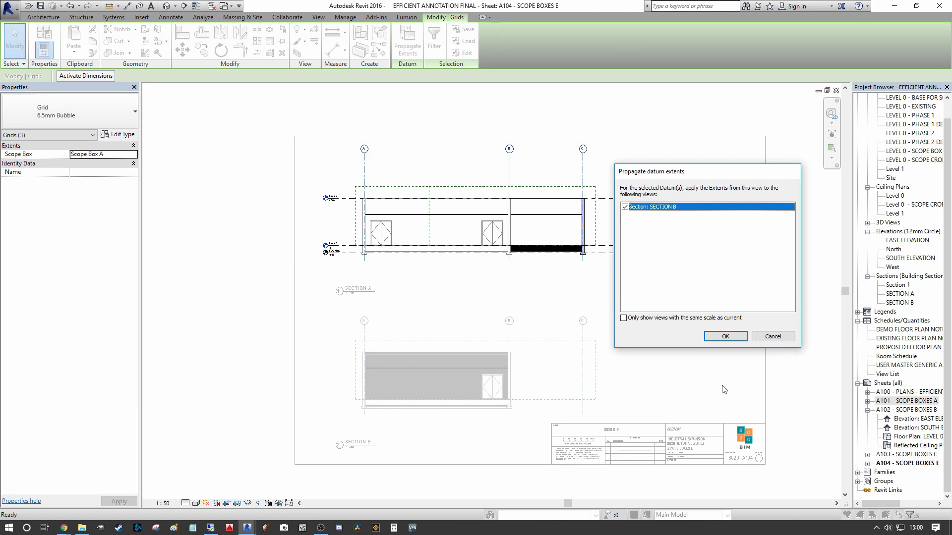
pyautogui.click(731, 339)
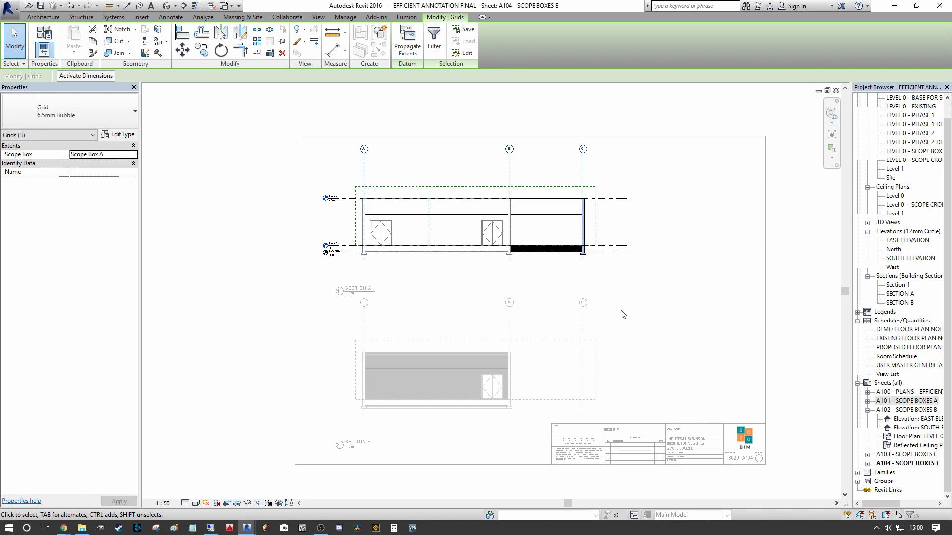
# Shorten the aligned upper ends of grids A, B and C in Section A so the bubbles sit just above the scope box.
pyautogui.click(653, 165)
pyautogui.click(583, 165)
pyautogui.moveTo(583, 153); pyautogui.dragTo(583, 176)
# Propagate the shortened extents of grids A, B and C from Section A to Section B and clear the selection.
pyautogui.click(508, 185)
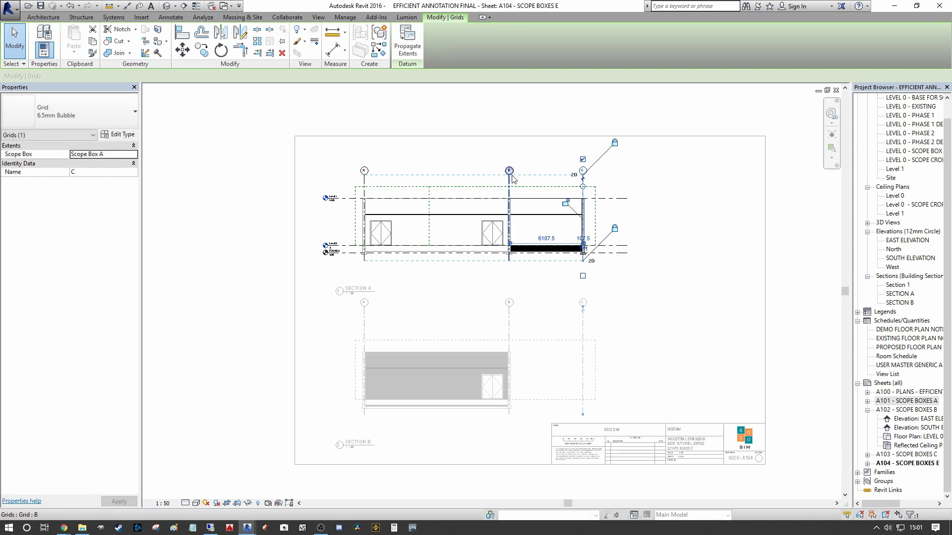
pyautogui.keyDown('ctrl'); pyautogui.click(509, 183); pyautogui.keyUp('ctrl')
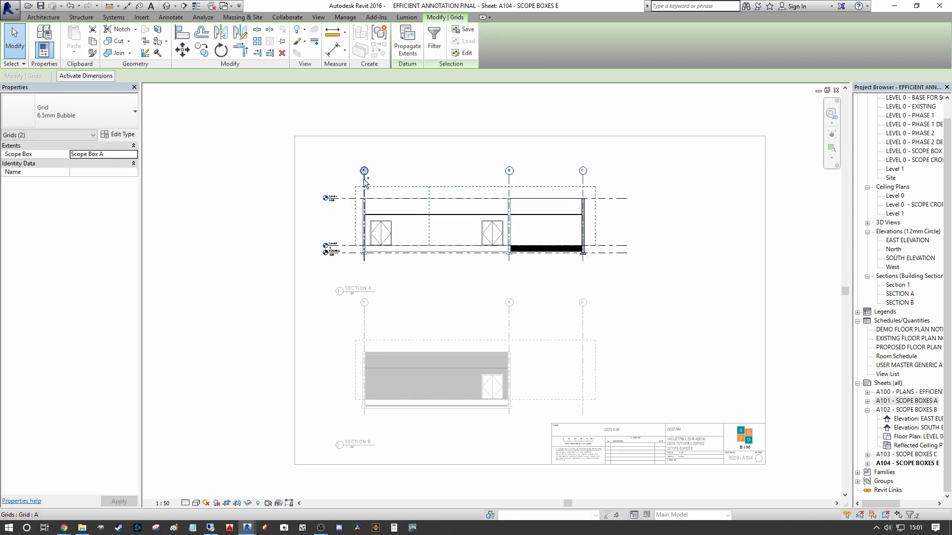
pyautogui.keyDown('ctrl'); pyautogui.click(363, 178); pyautogui.keyUp('ctrl')
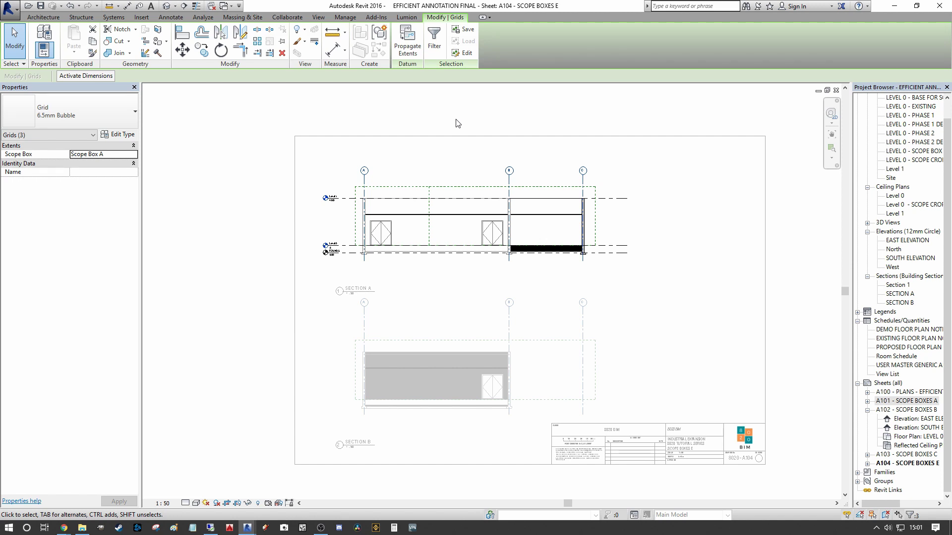
pyautogui.click(407, 44)
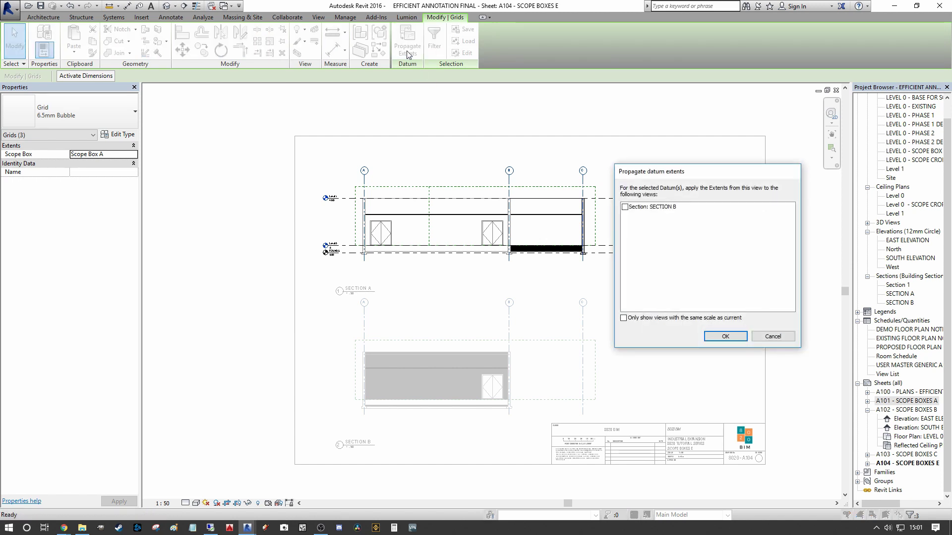
pyautogui.click(625, 208)
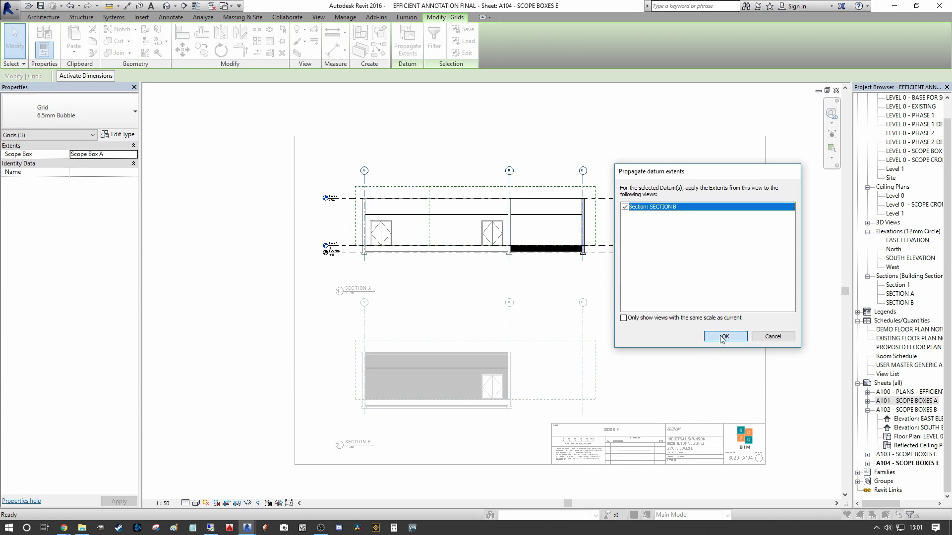
pyautogui.click(711, 336)
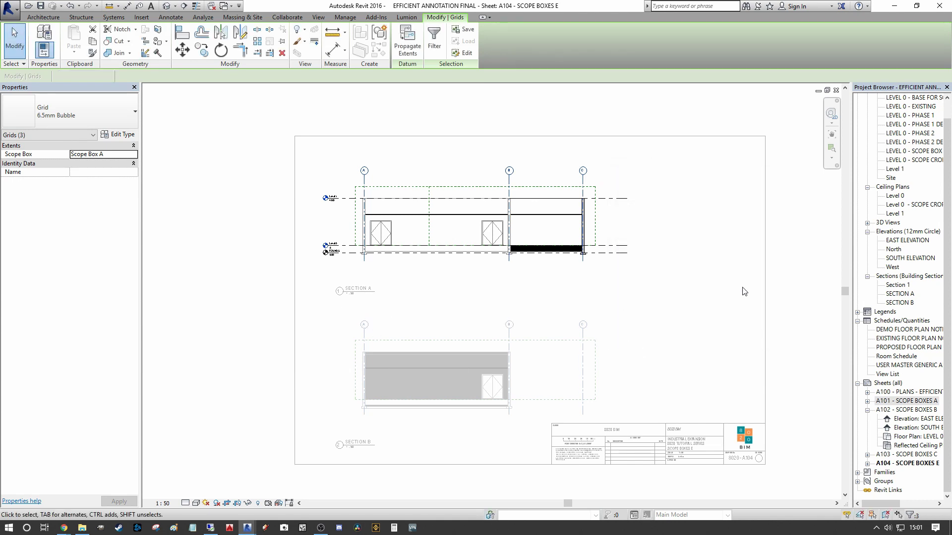
pyautogui.click(746, 291)
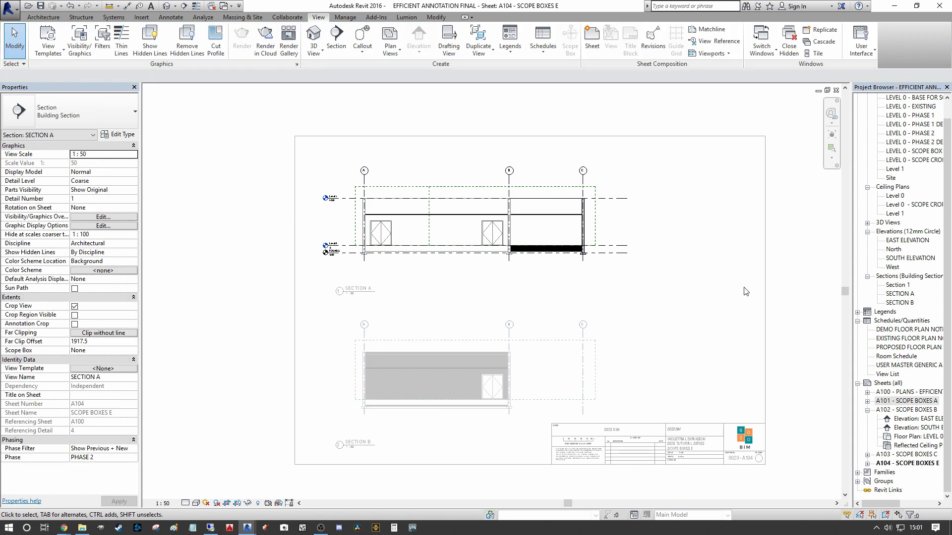